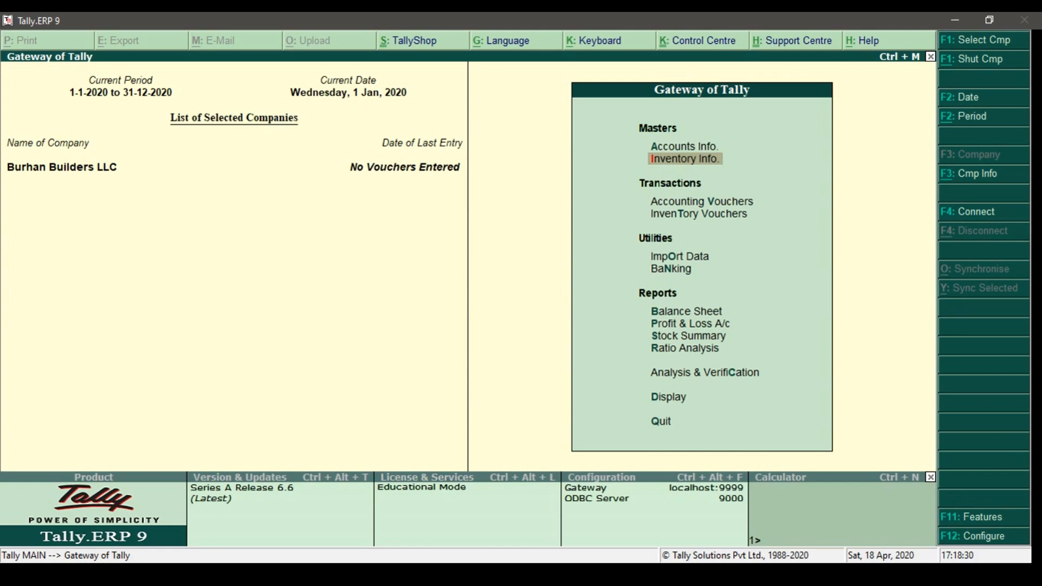
# - Switch to the Excel workbook and review the stock items list on the Master Data Creation sheet, down to its last entry
pyautogui.click(719, 170)
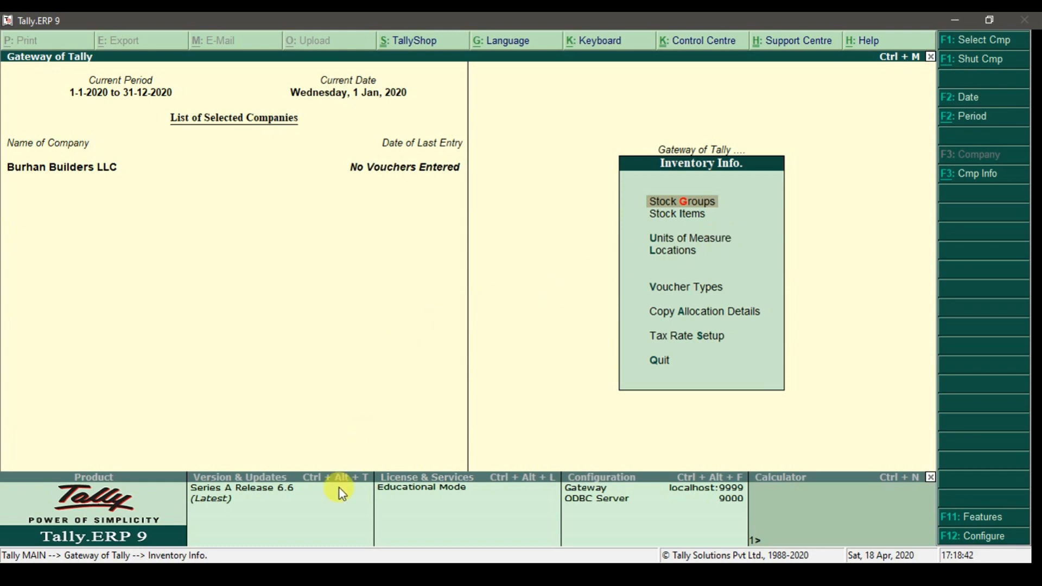
pyautogui.click(326, 576)
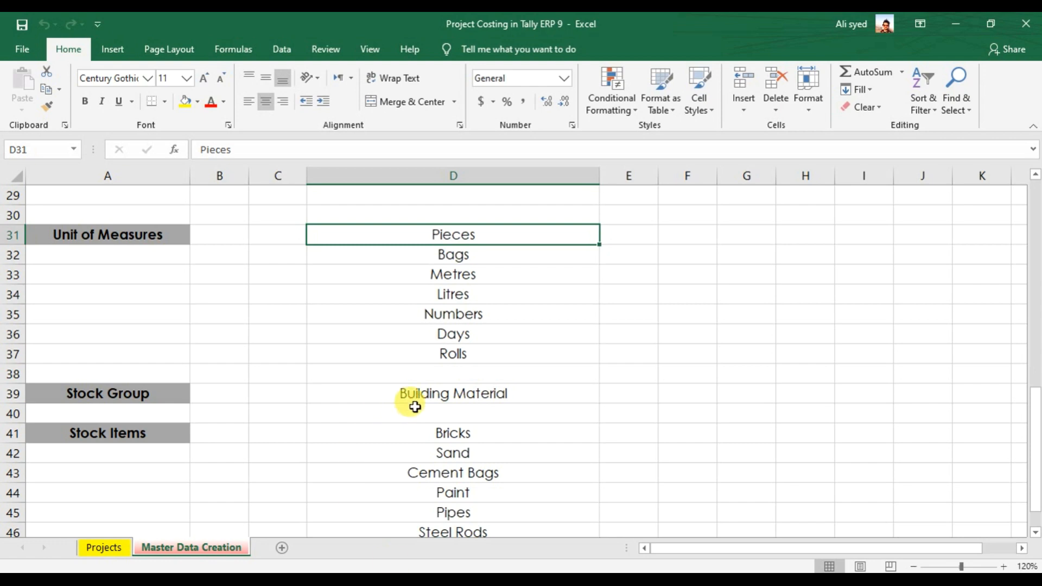
pyautogui.click(408, 437)
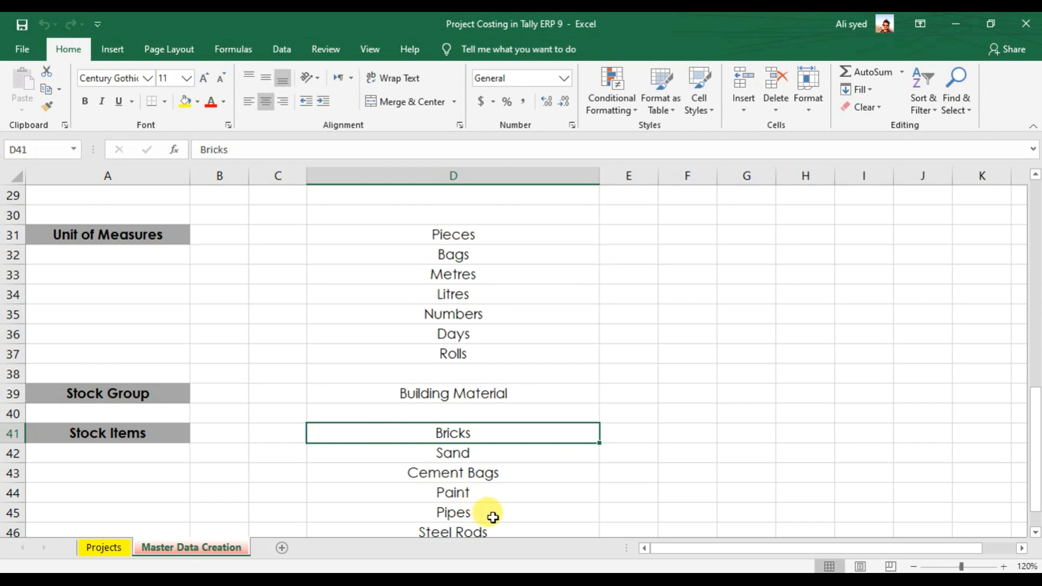
pyautogui.press('Down')
pyautogui.press('Down')
pyautogui.press('Down')
pyautogui.press('Down')
pyautogui.press('Down')
pyautogui.press('Down')
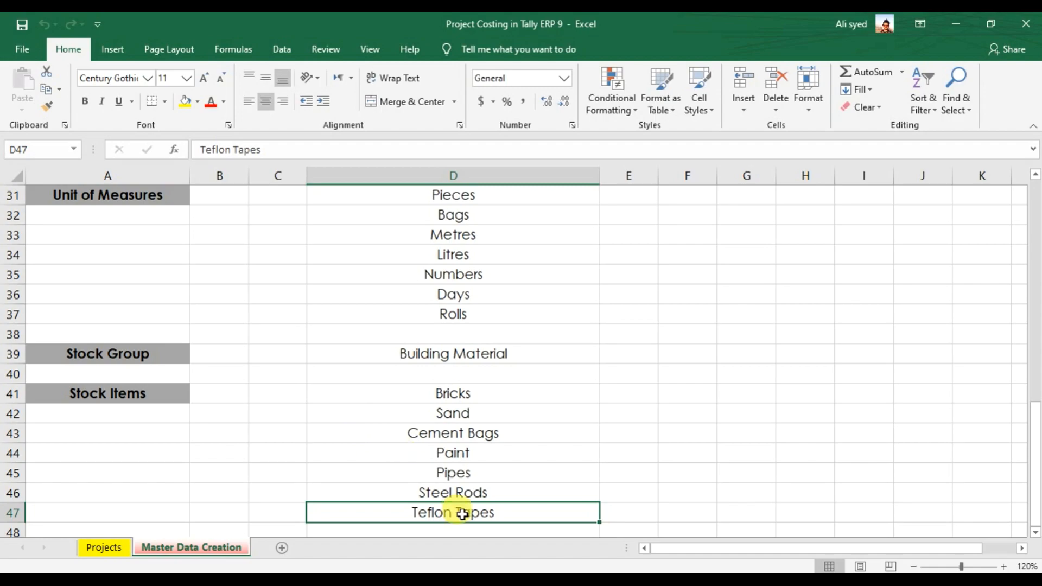
# - Switch back to Tally.ERP 9 and start creating a new inventory unit of measure of type Simple
pyautogui.hotkey('alt', 'Tab')
pyautogui.press('Escape')
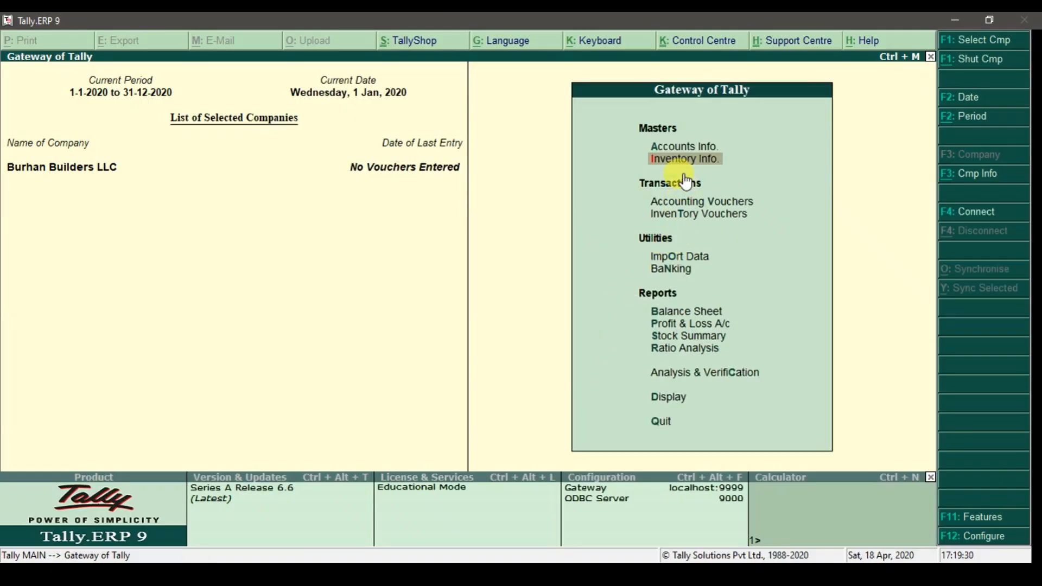
pyautogui.click(685, 161)
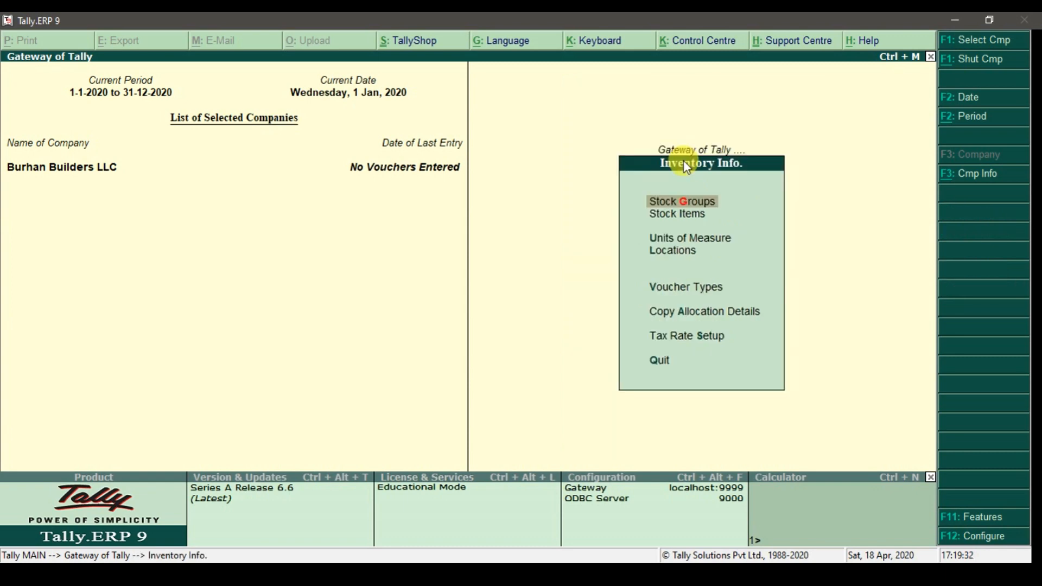
pyautogui.press('Down')
pyautogui.press('Down')
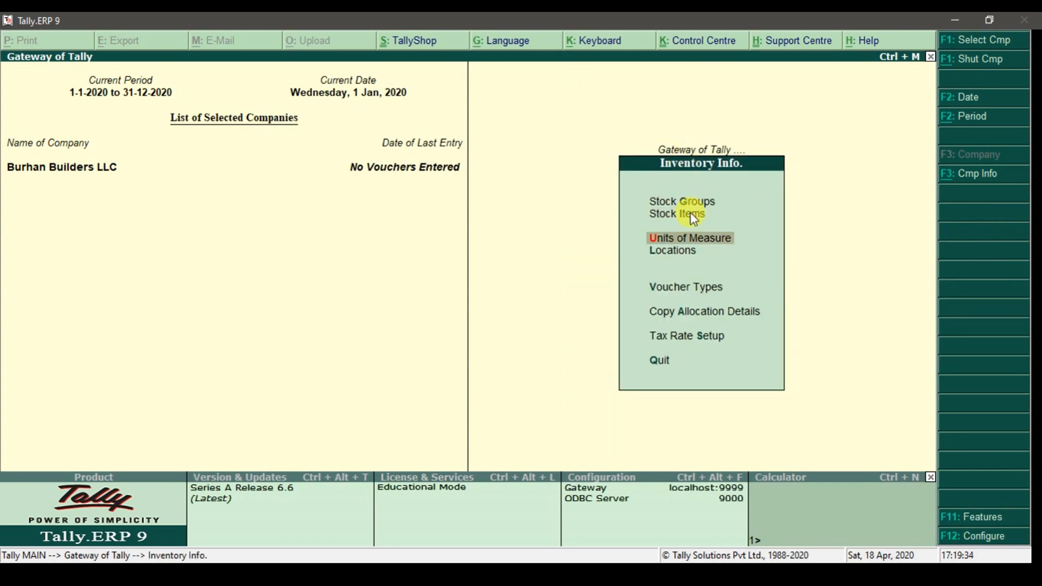
pyautogui.click(691, 238)
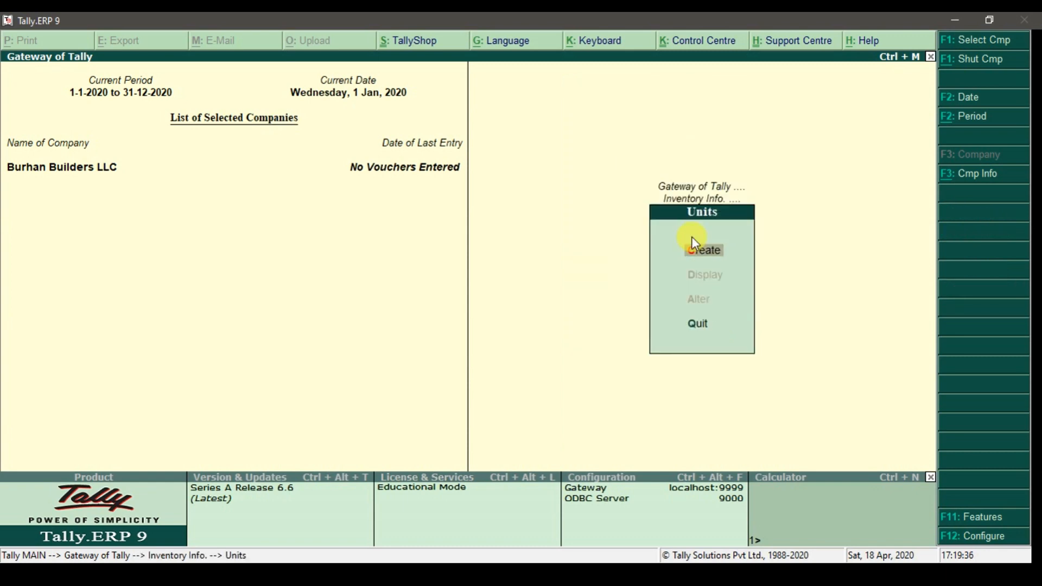
pyautogui.click(716, 261)
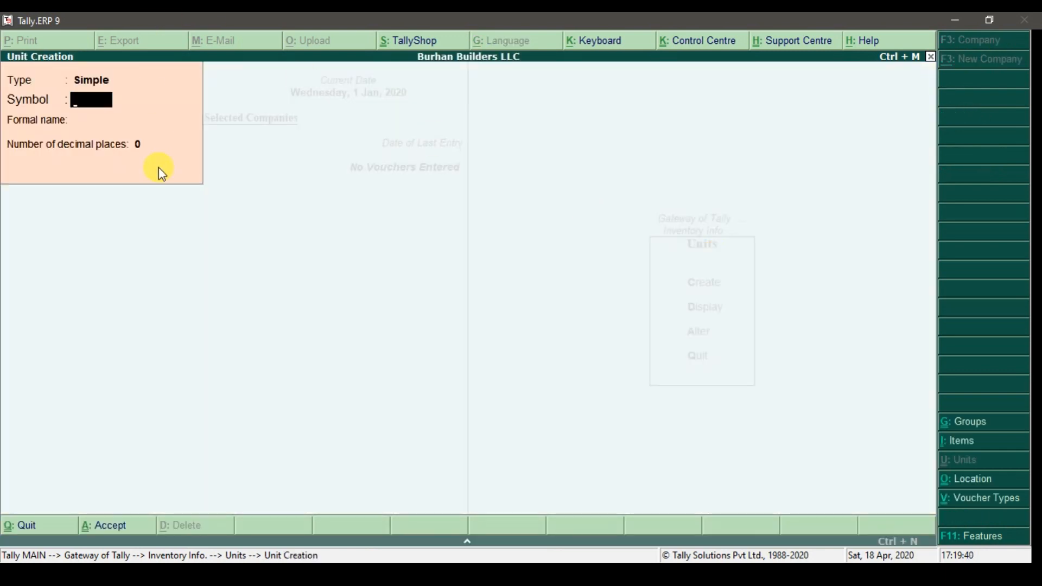
pyautogui.press('BackSpace')
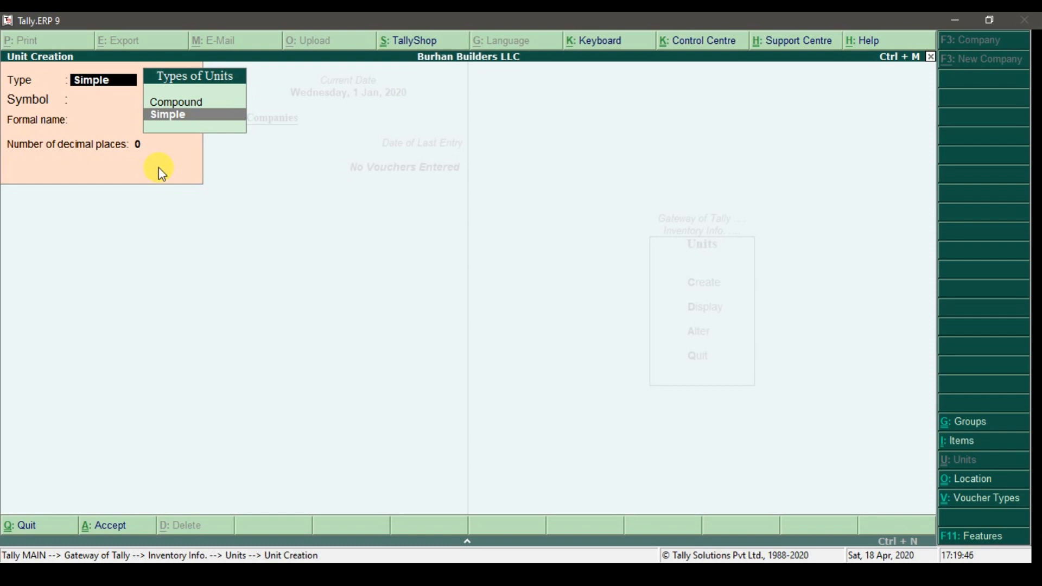
pyautogui.press('Return')
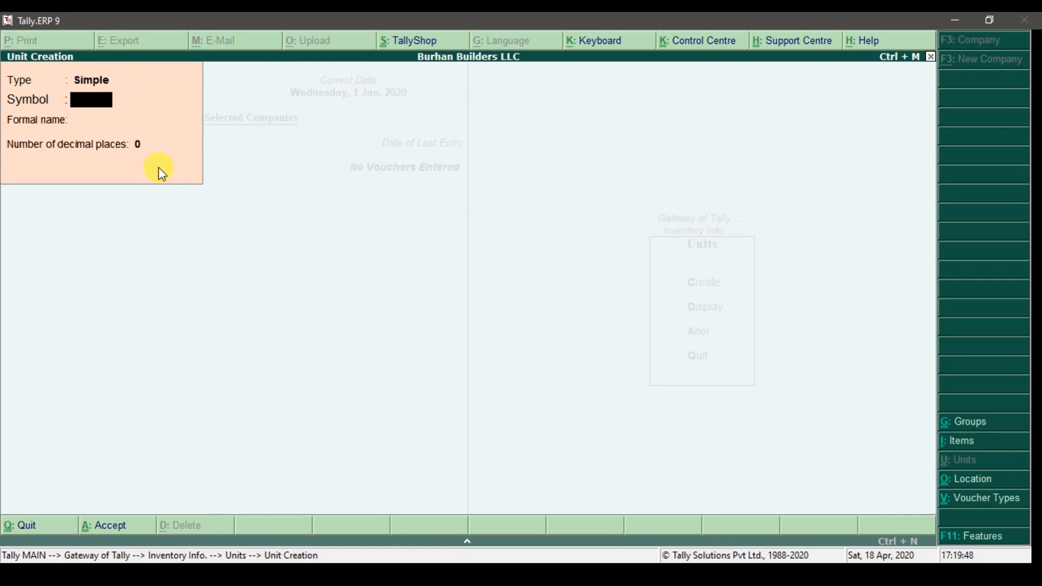
# - Check the unit list in Excel and create the simple unit Pcs in Tally with formal name Pieces and 0 decimal places
pyautogui.hotkey('alt', 'Tab')
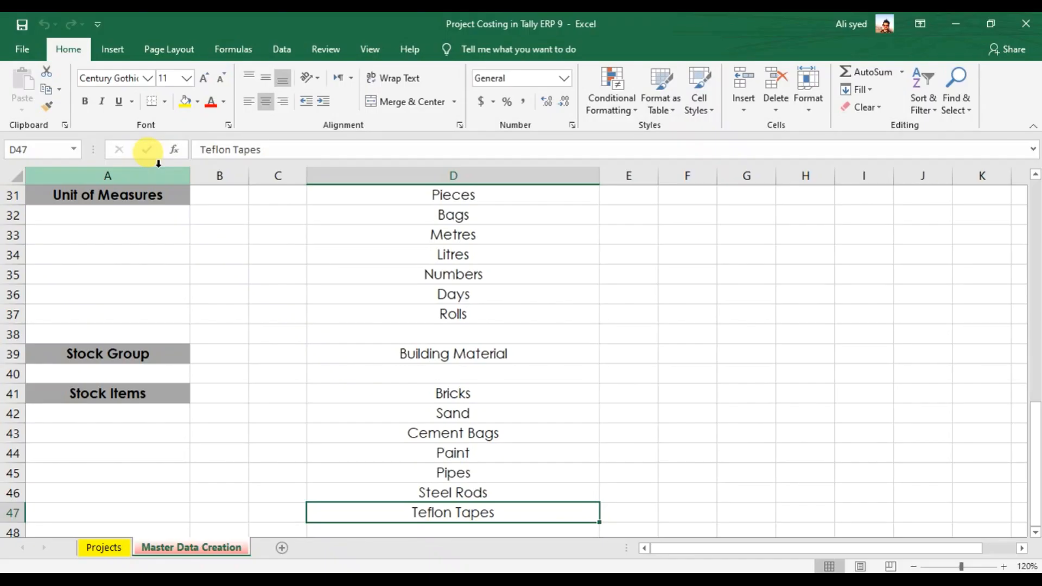
pyautogui.click(417, 197)
pyautogui.hotkey('alt', 'Tab')
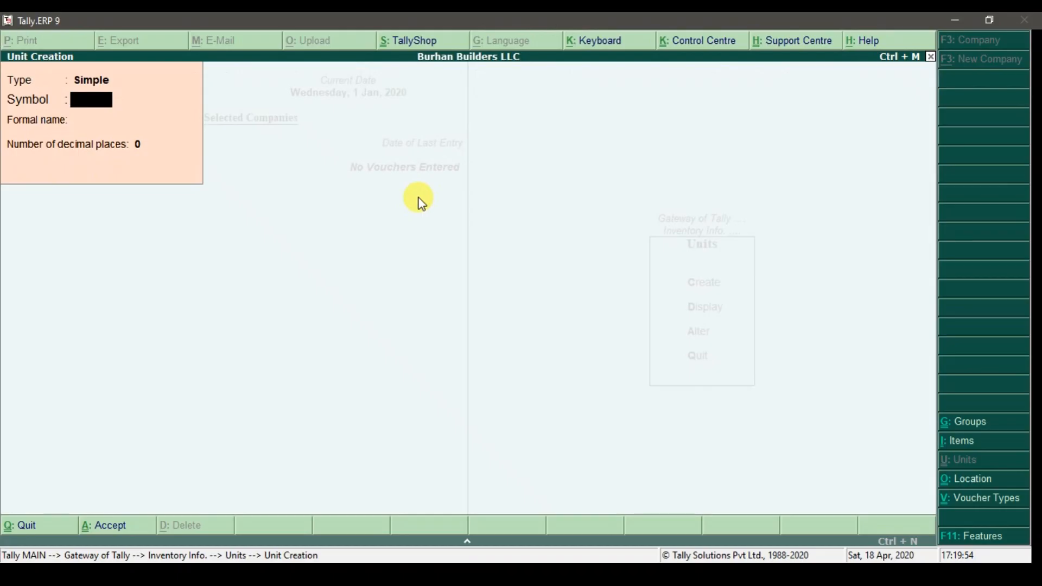
pyautogui.write('Pcs')
pyautogui.press('Return')
pyautogui.hotkey('alt', 'Tab')
pyautogui.hotkey('alt', 'Tab')
pyautogui.write('Pieces')
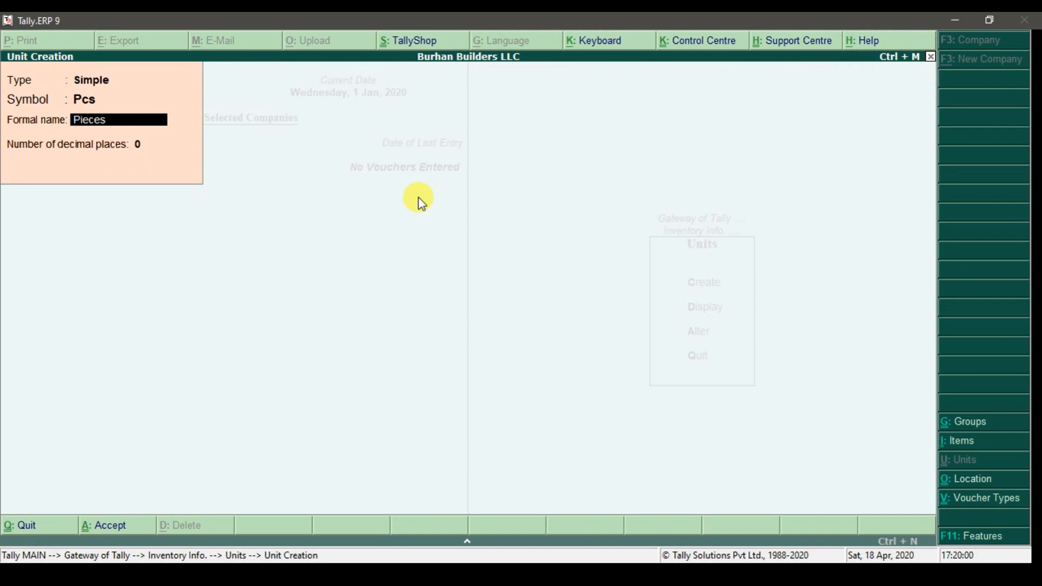
pyautogui.press('Return')
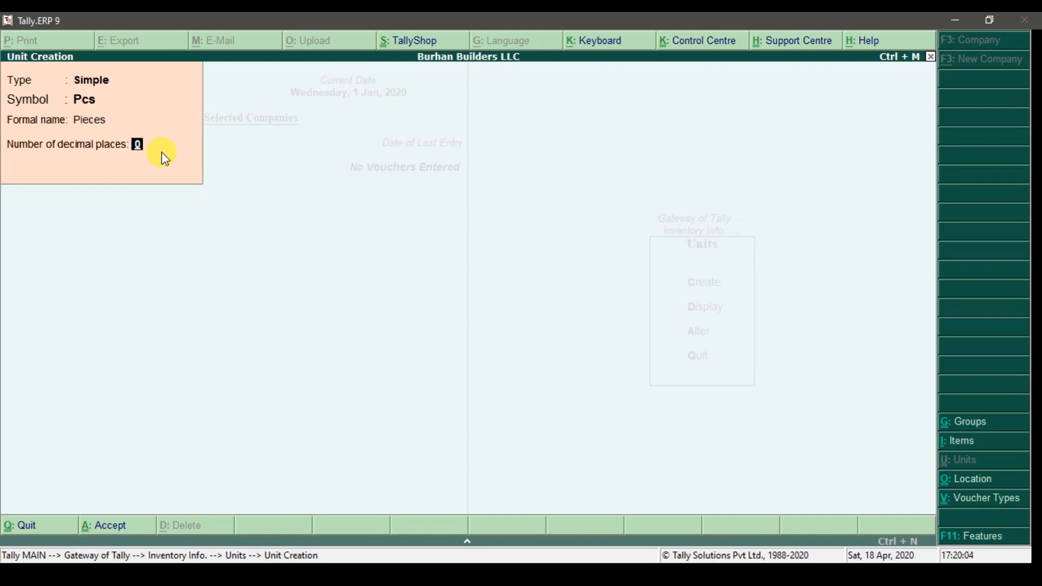
pyautogui.press('Return')
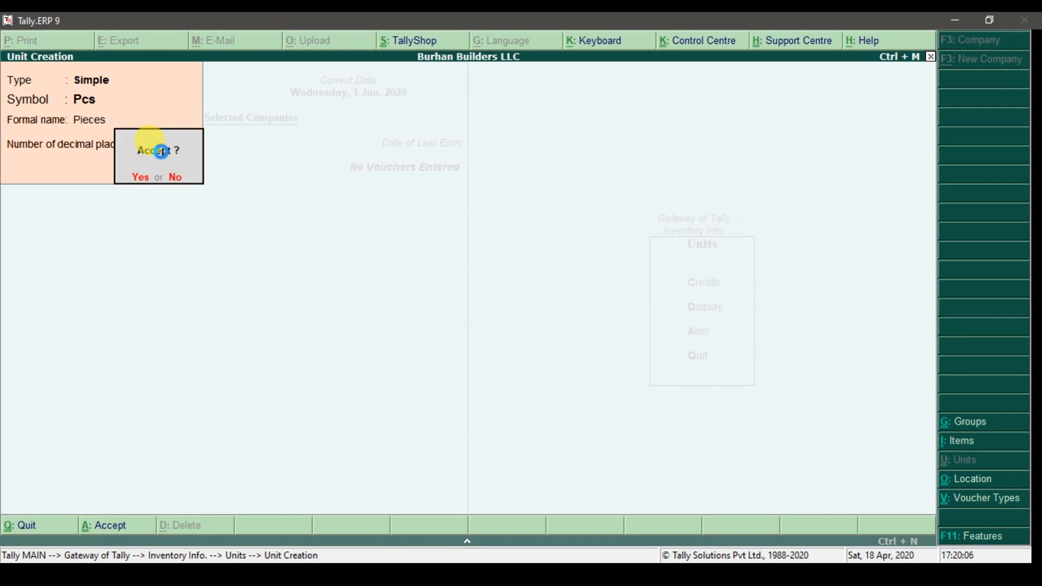
pyautogui.press('Return')
# - Consult the Excel unit list and create the simple unit Bgs in Tally with formal name Bags and 0 decimal places
pyautogui.hotkey('alt', 'Tab')
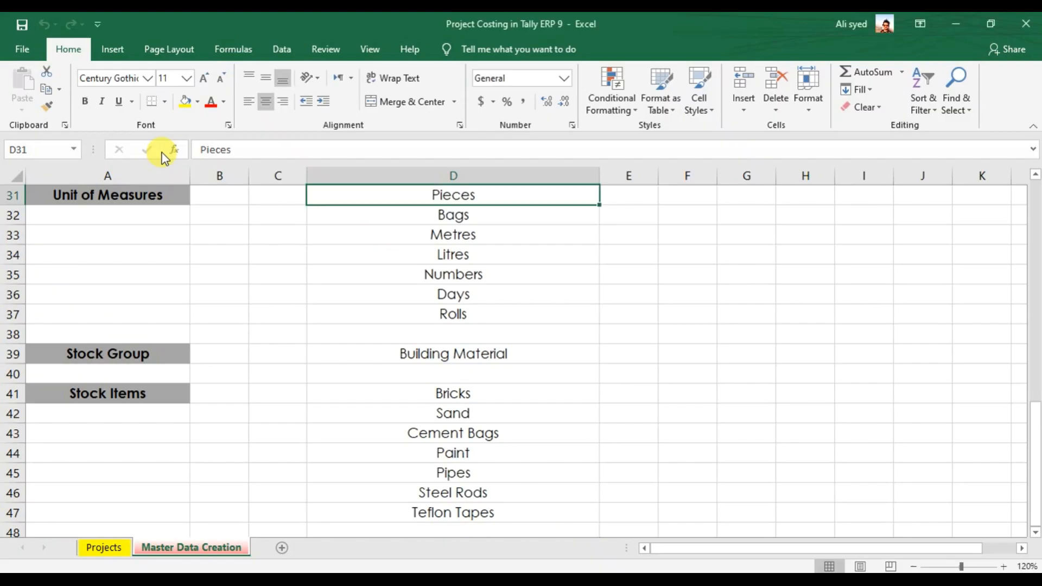
pyautogui.hotkey('alt', 'Tab')
pyautogui.write('Bgs')
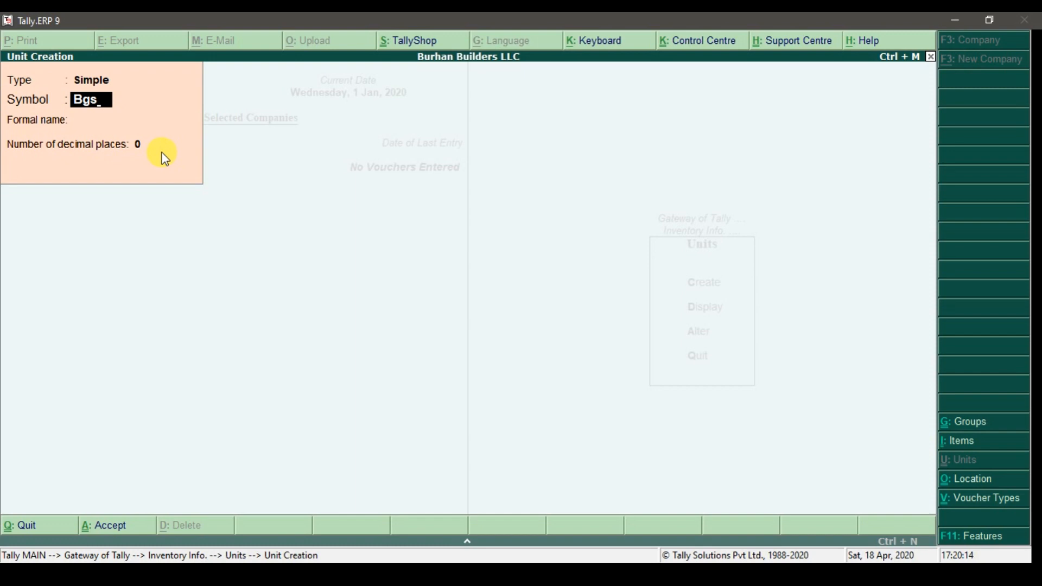
pyautogui.press('Return')
pyautogui.write('Bags')
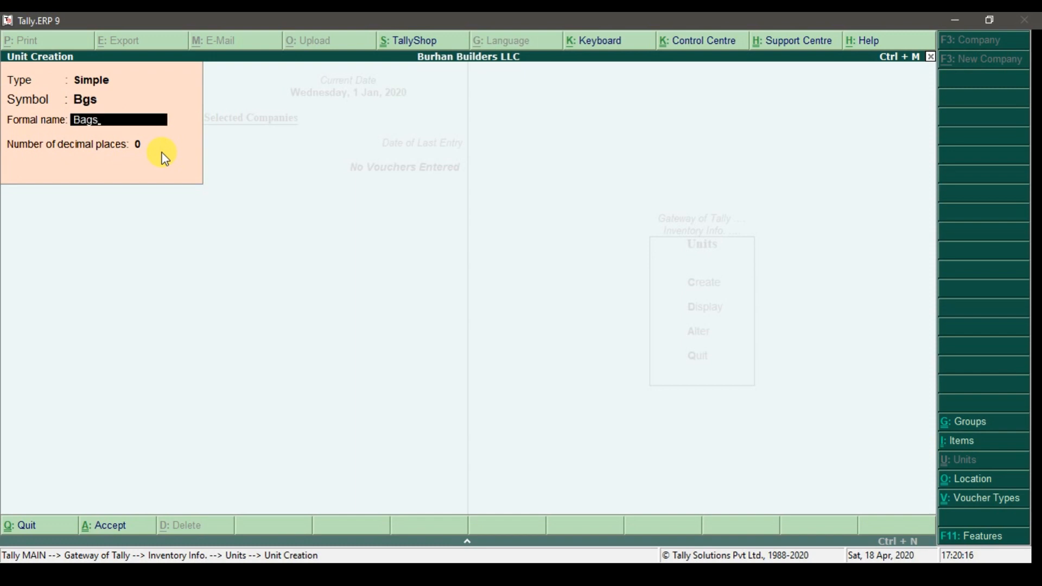
pyautogui.press('Return')
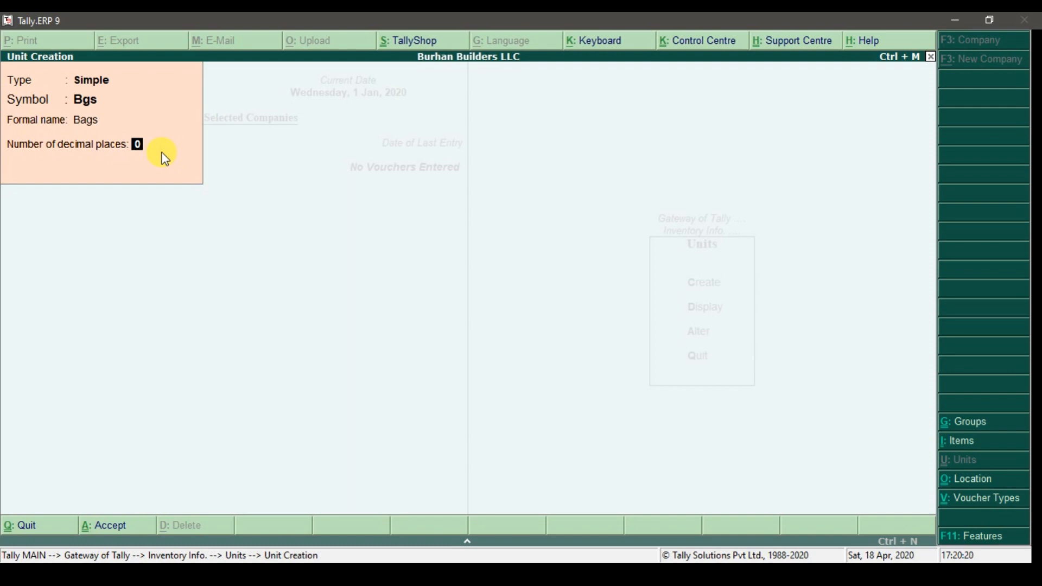
pyautogui.press('Return')
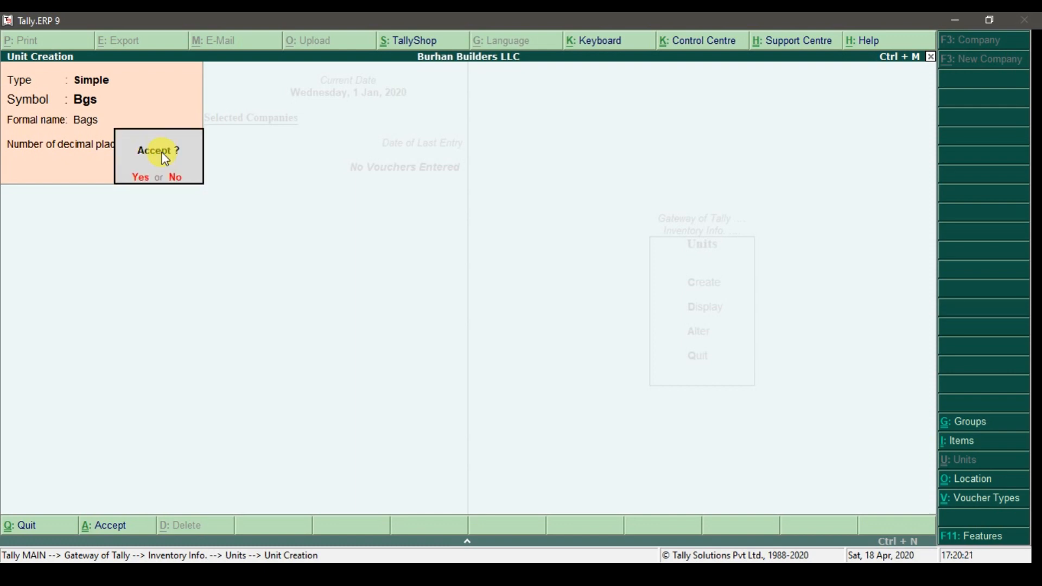
pyautogui.press('Return')
# - Look up the Metres entry in Excel and create the simple unit Mtr in Tally with formal name Meters and 0 decimal places
pyautogui.hotkey('alt', 'Tab')
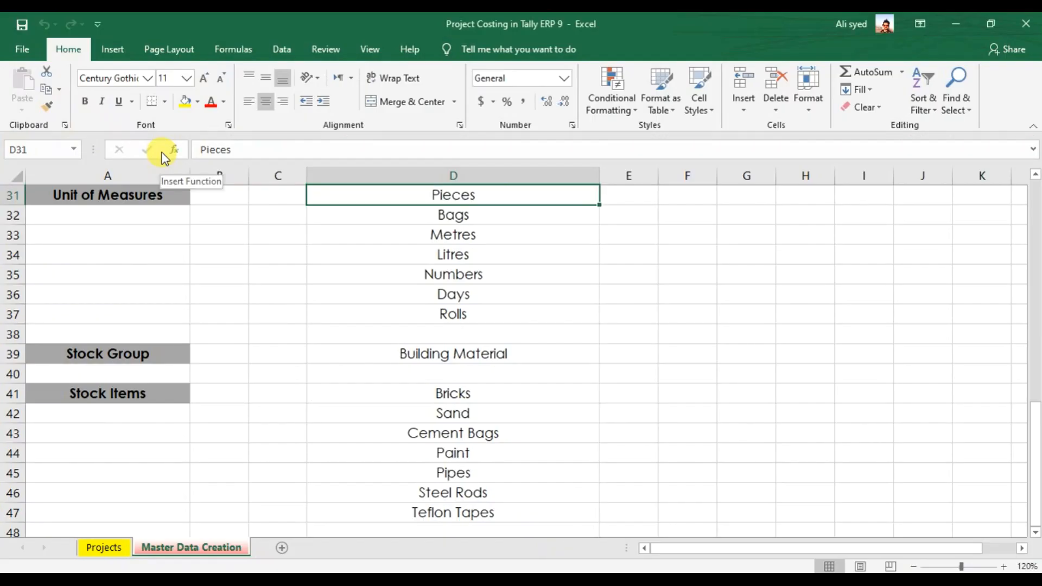
pyautogui.press('Down')
pyautogui.press('Down')
pyautogui.hotkey('alt', 'Tab')
pyautogui.write('M')
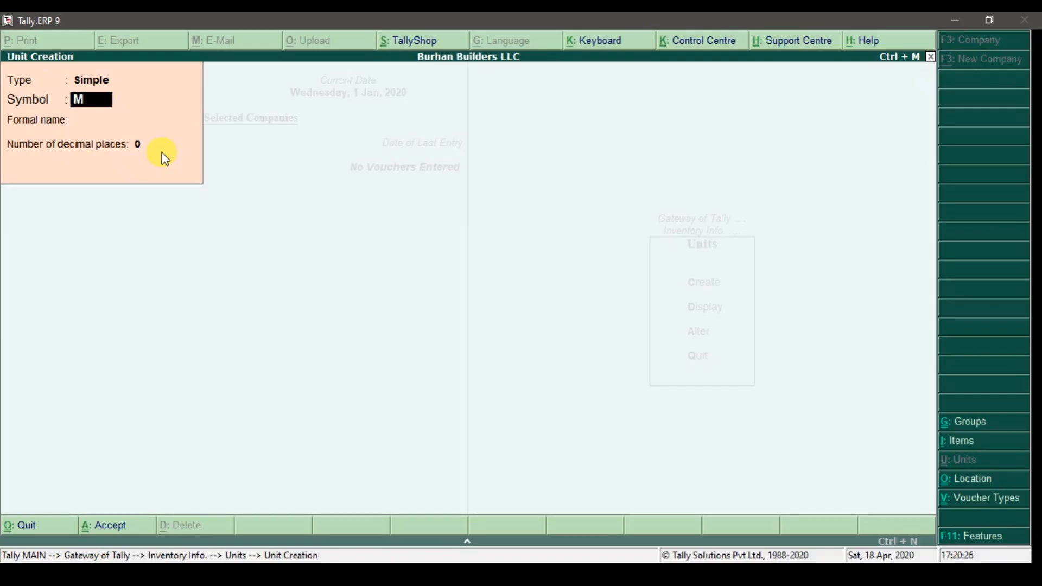
pyautogui.write('tr')
pyautogui.press('Return')
pyautogui.write('Meters')
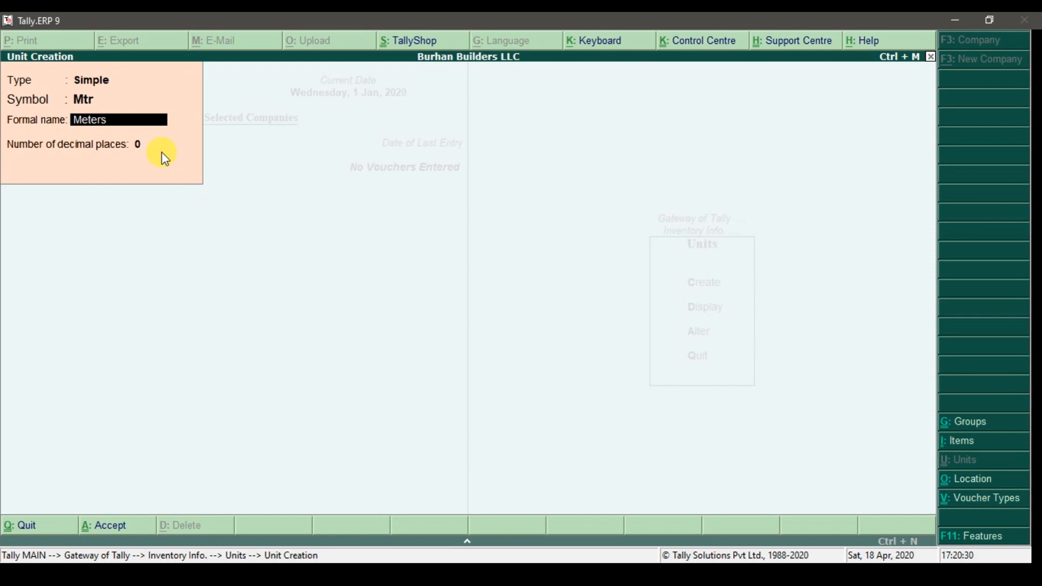
pyautogui.press('Return')
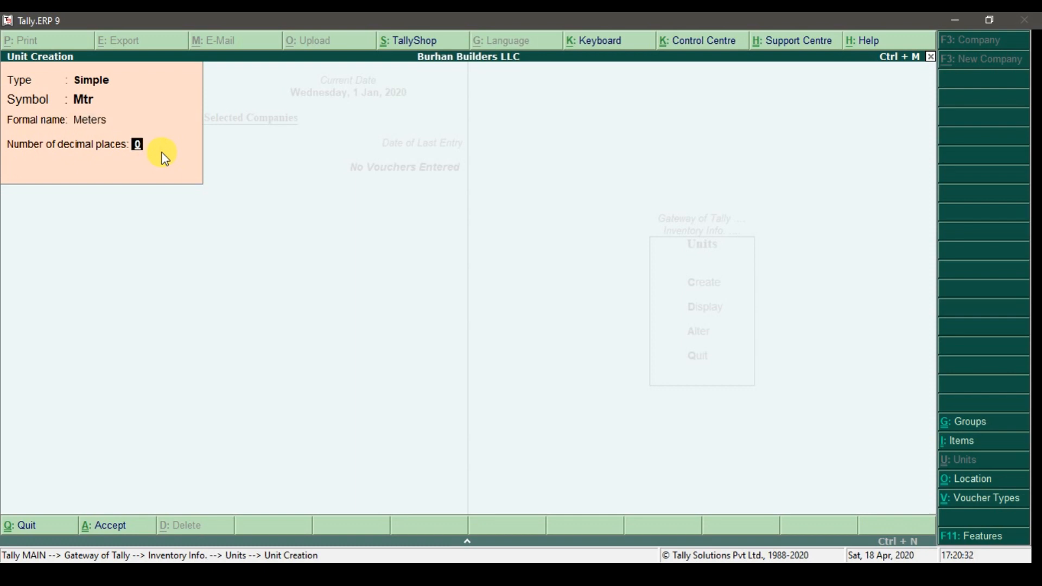
pyautogui.click(161, 152)
pyautogui.press('Return')
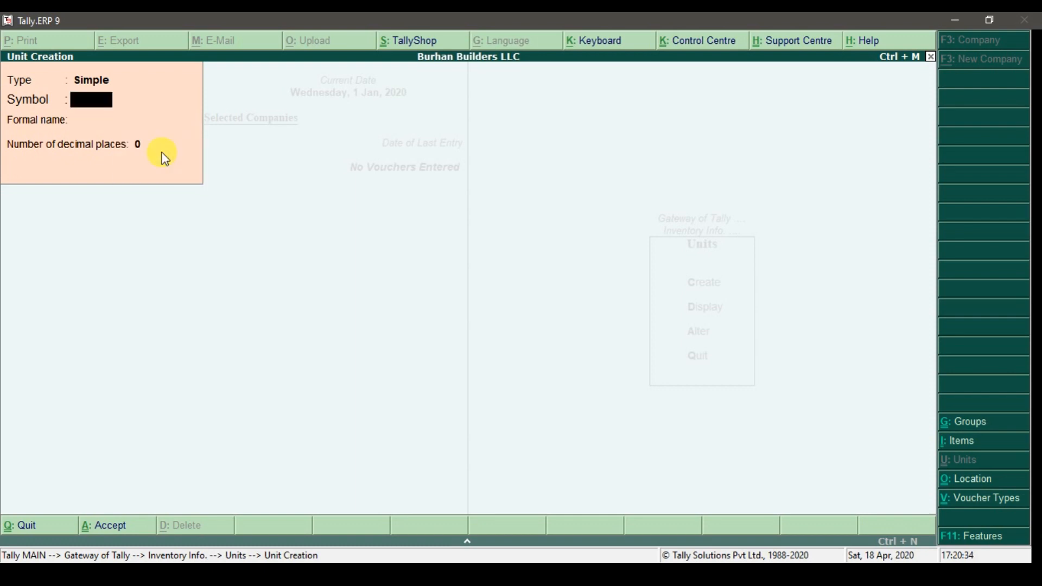
# - Check the Excel unit list and save the simple unit Ltrs in Tally with formal name Liters and 0 decimal places
pyautogui.hotkey('alt', 'Tab')
pyautogui.hotkey('alt', 'Tab')
pyautogui.write('Ltrs')
pyautogui.press('Return')
pyautogui.write('Liters')
pyautogui.press('Return')
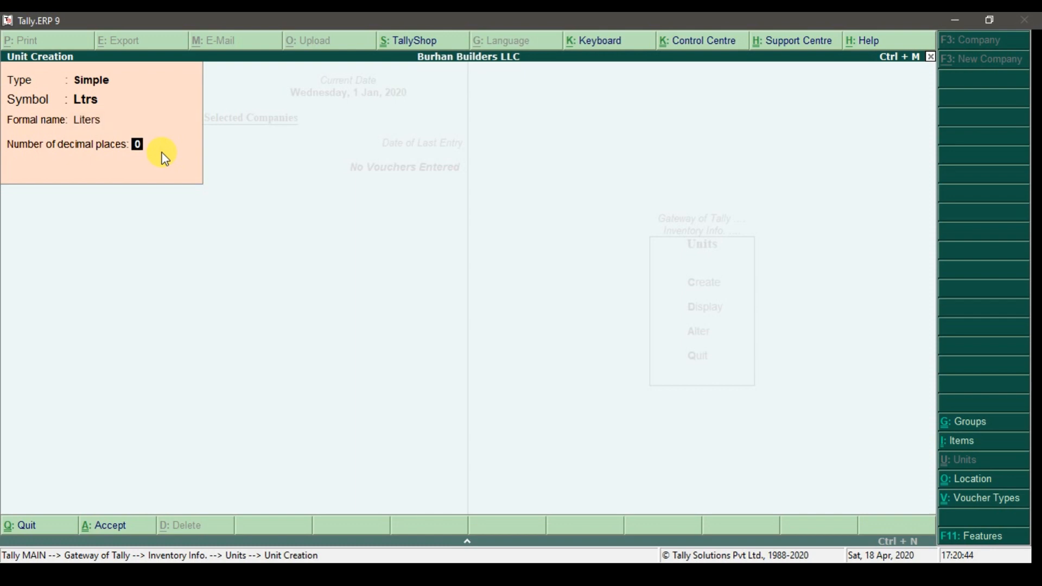
pyautogui.press('Return')
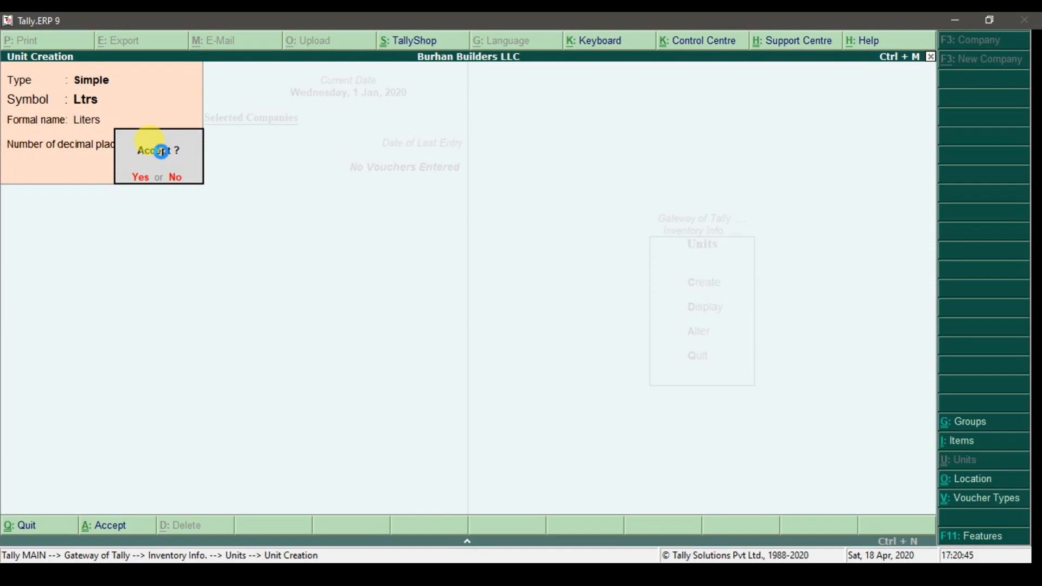
pyautogui.click(161, 151)
# - Look up the Numbers entry in Excel, create the Tally unit Nos with formal name Numbers and 0 decimal places, and return to Excel
pyautogui.hotkey('alt', 'Tab')
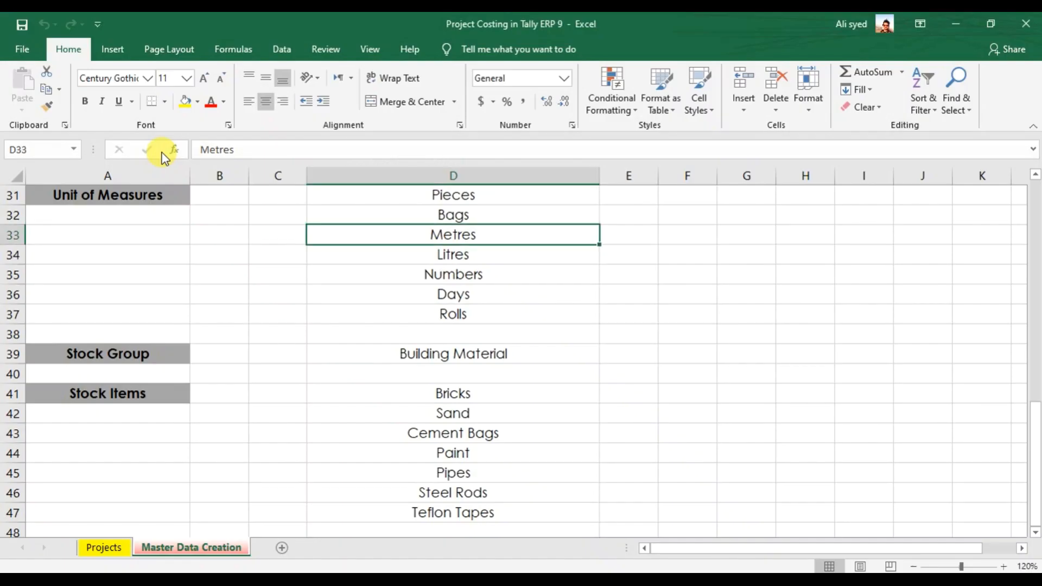
pyautogui.press('Down')
pyautogui.press('Down')
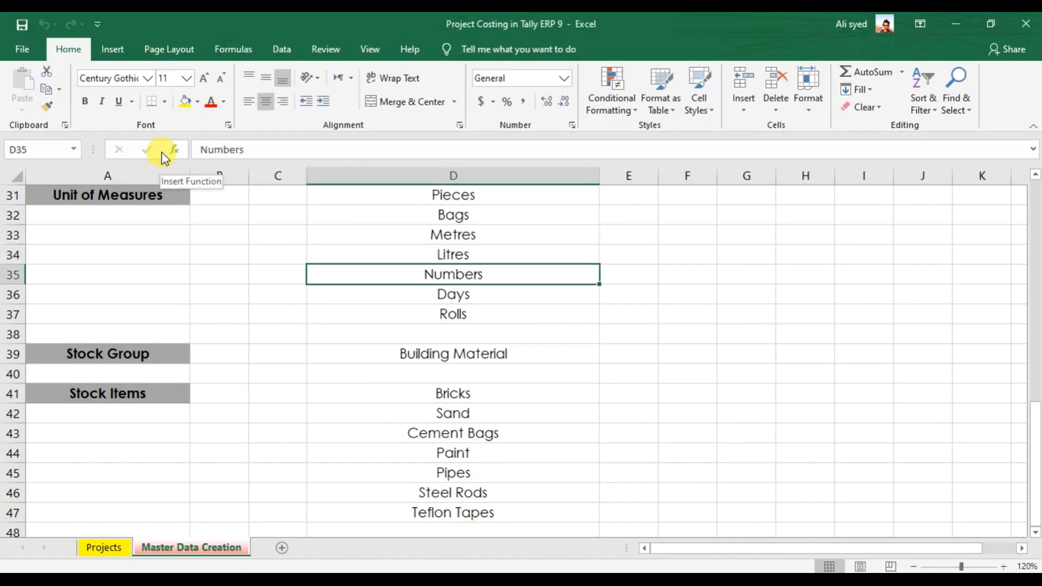
pyautogui.hotkey('alt', 'Tab')
pyautogui.write('Nos')
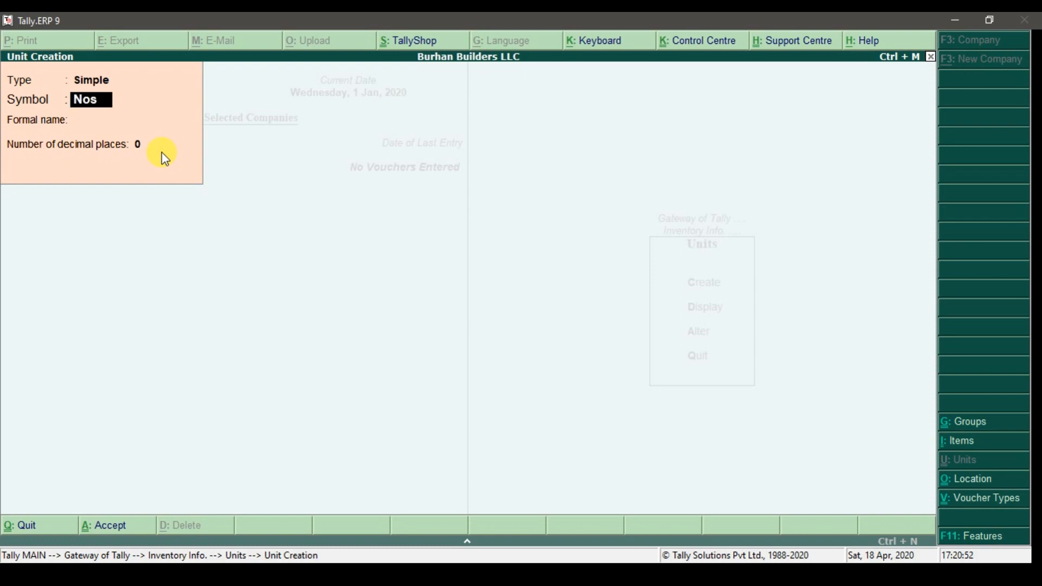
pyautogui.press('Return')
pyautogui.write('Numbers')
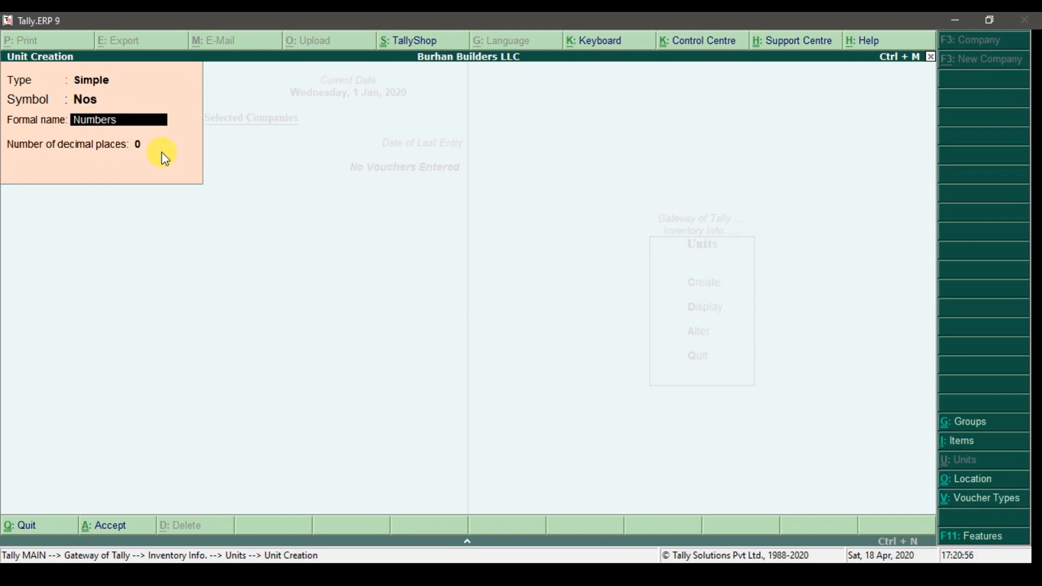
pyautogui.press('Return')
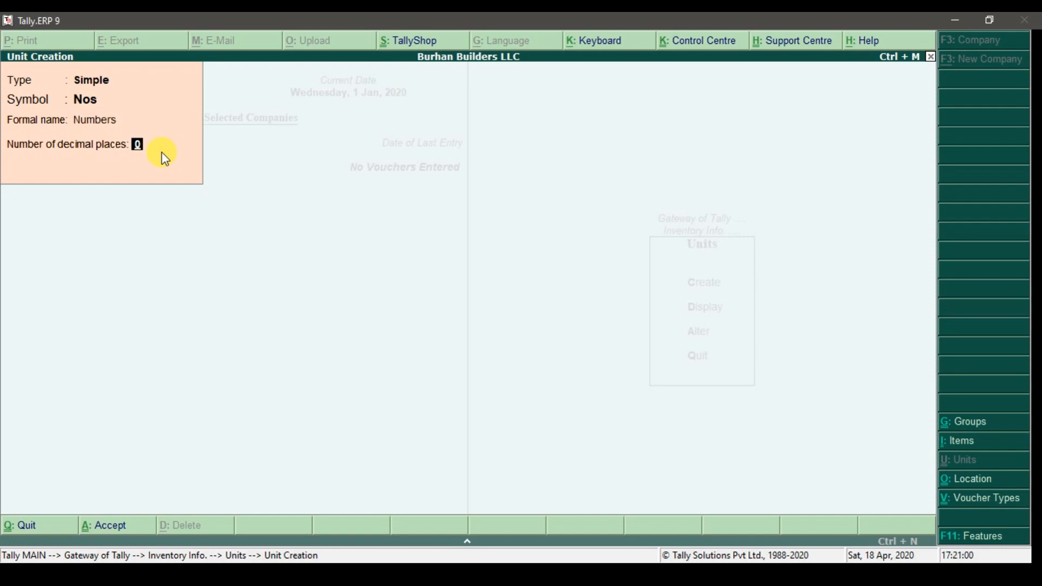
pyautogui.press('Return')
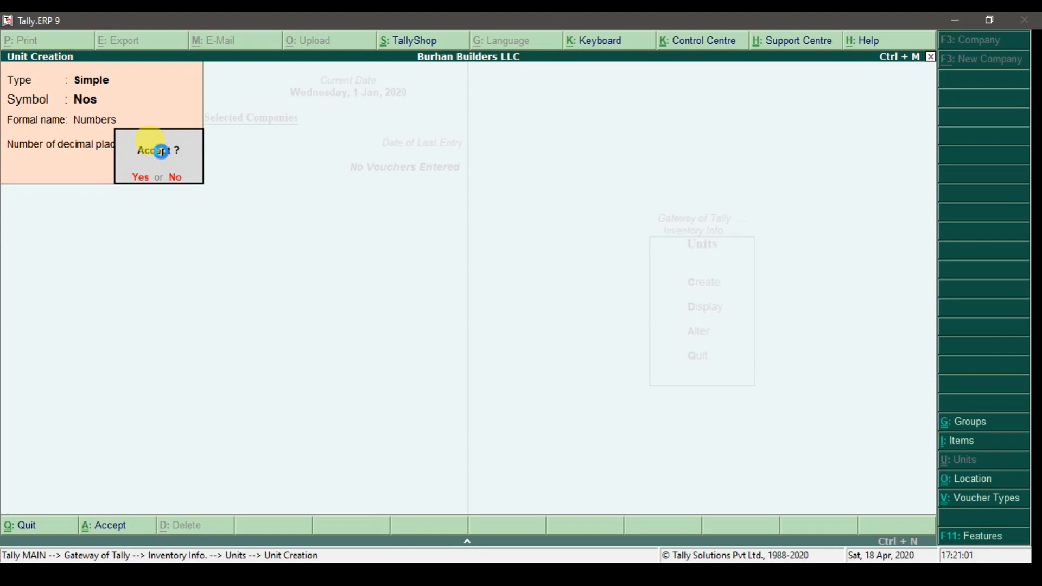
pyautogui.press('Return')
pyautogui.hotkey('alt', 'Tab')
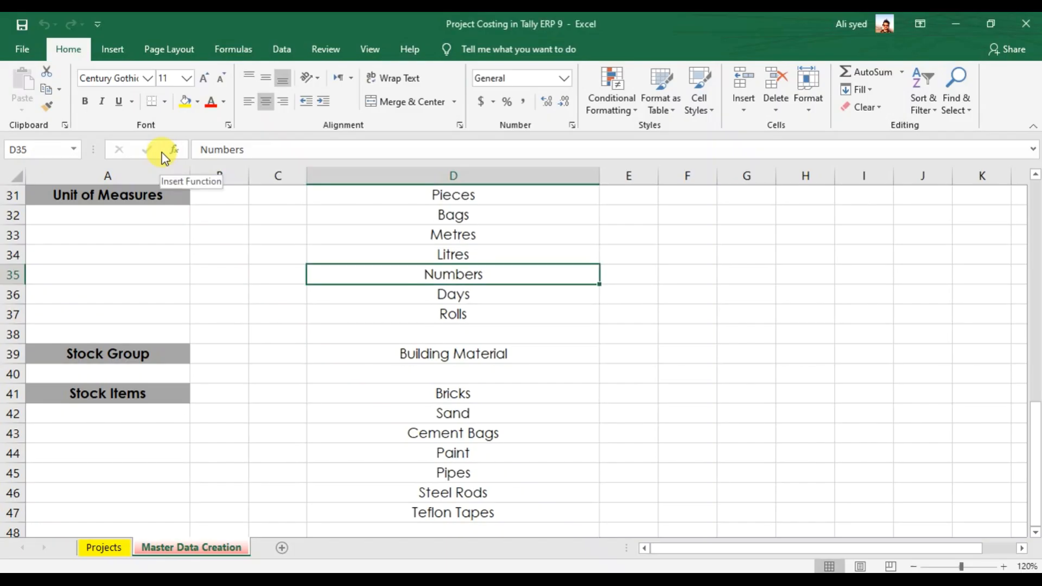
# - Switch to Tally and create the simple unit Dys with formal name Days and 0 decimal places
pyautogui.hotkey('alt', 'Tab')
pyautogui.write('Dy')
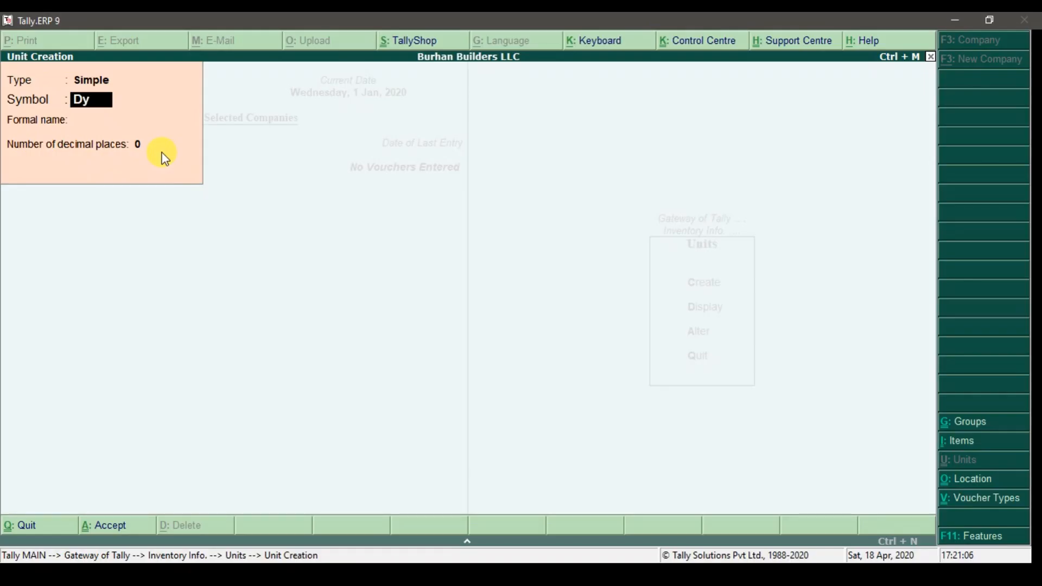
pyautogui.write('s')
pyautogui.press('Return')
pyautogui.write('Days')
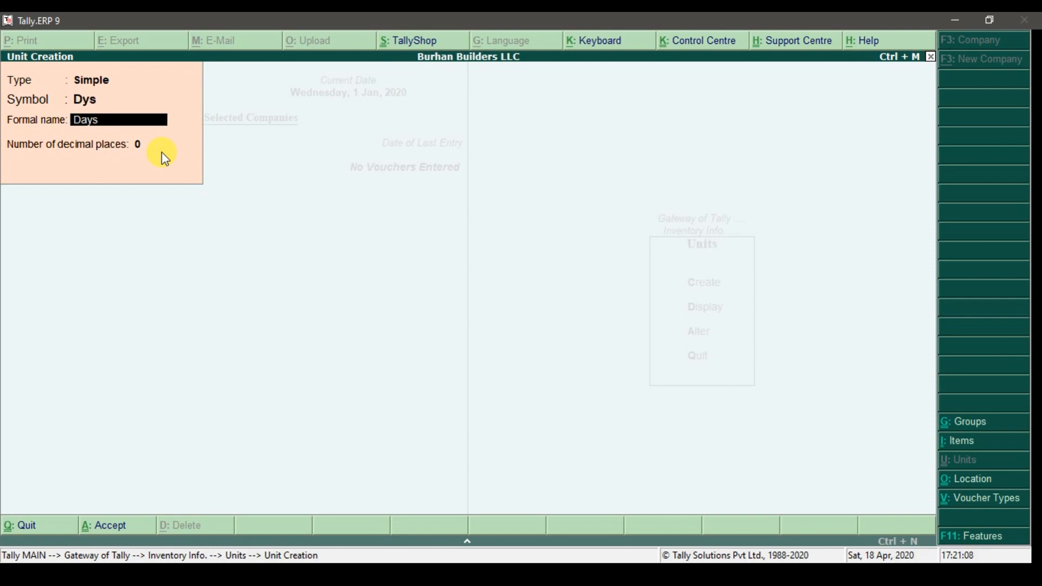
pyautogui.press('Return')
pyautogui.press('Return')
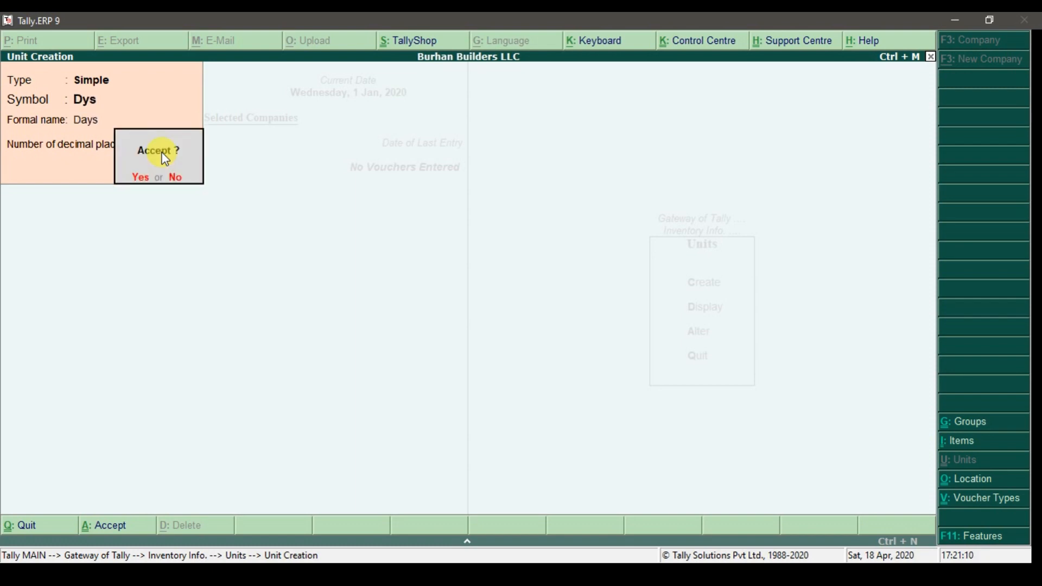
pyautogui.click(162, 152)
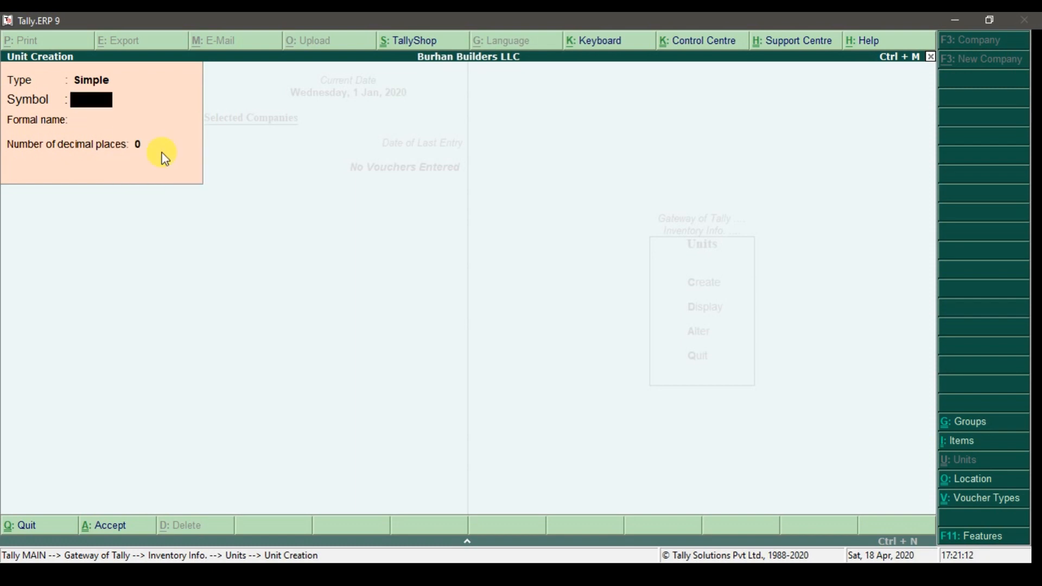
# - Create the simple unit Rol with formal name Rolls and 0 decimal places, then leave unit creation
pyautogui.write('Rol')
pyautogui.press('Return')
pyautogui.write('Rolls')
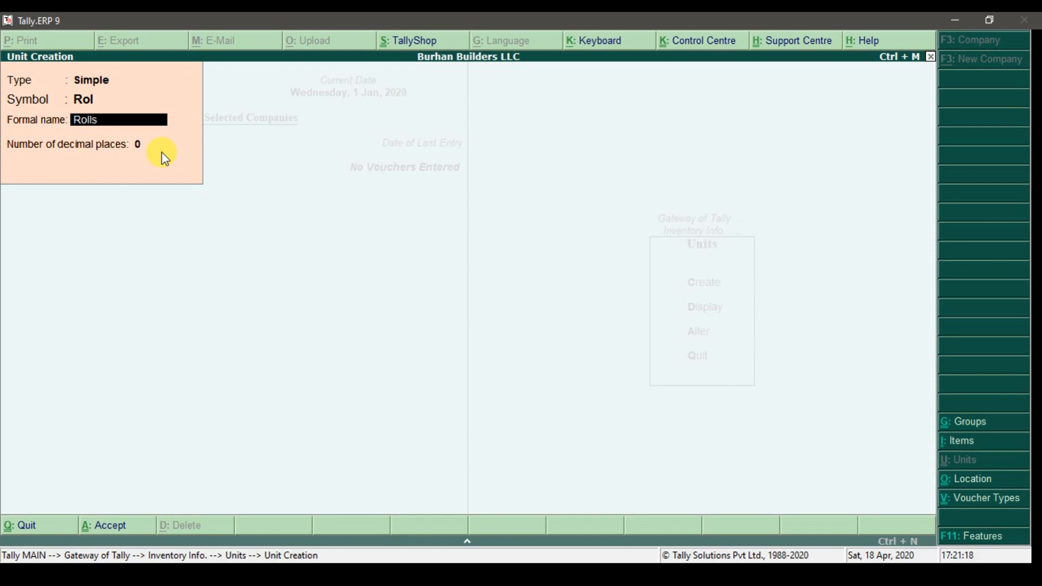
pyautogui.press('Return')
pyautogui.press('Return')
pyautogui.click(162, 152)
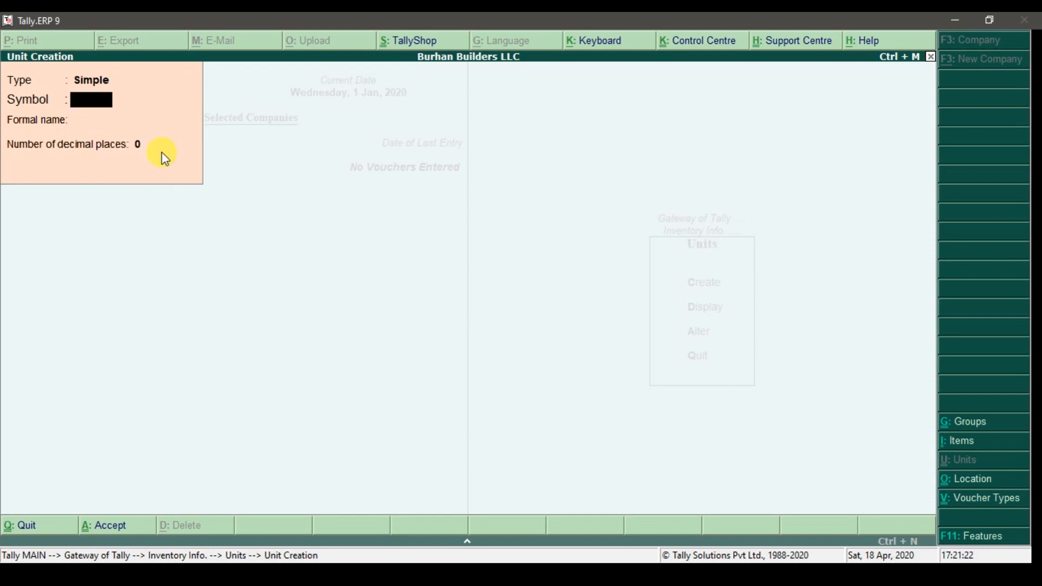
pyautogui.press('Escape')
pyautogui.press('Return')
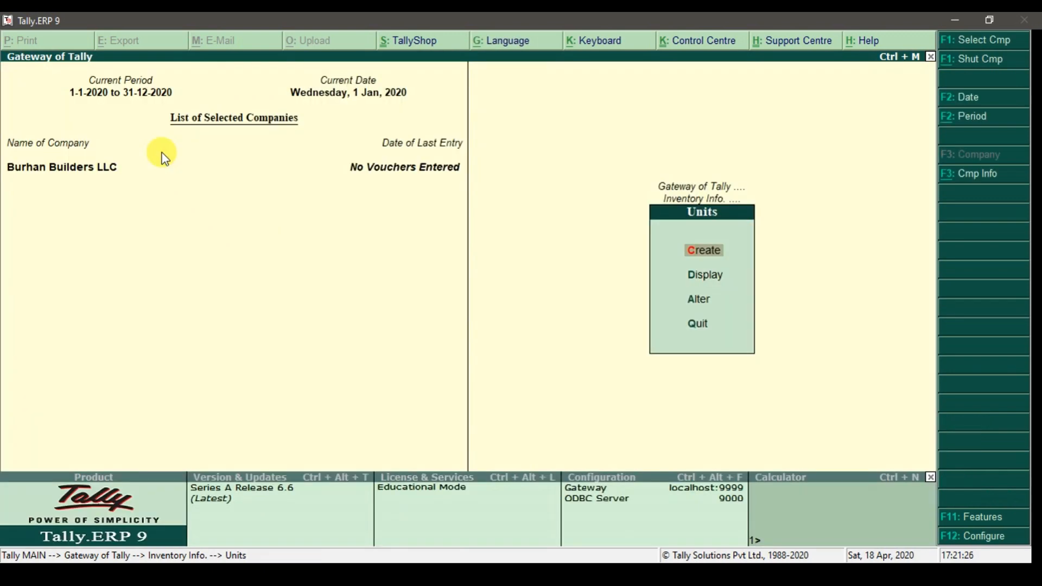
# - Display the list of created units of measure to review it, then close the list
pyautogui.press('Down')
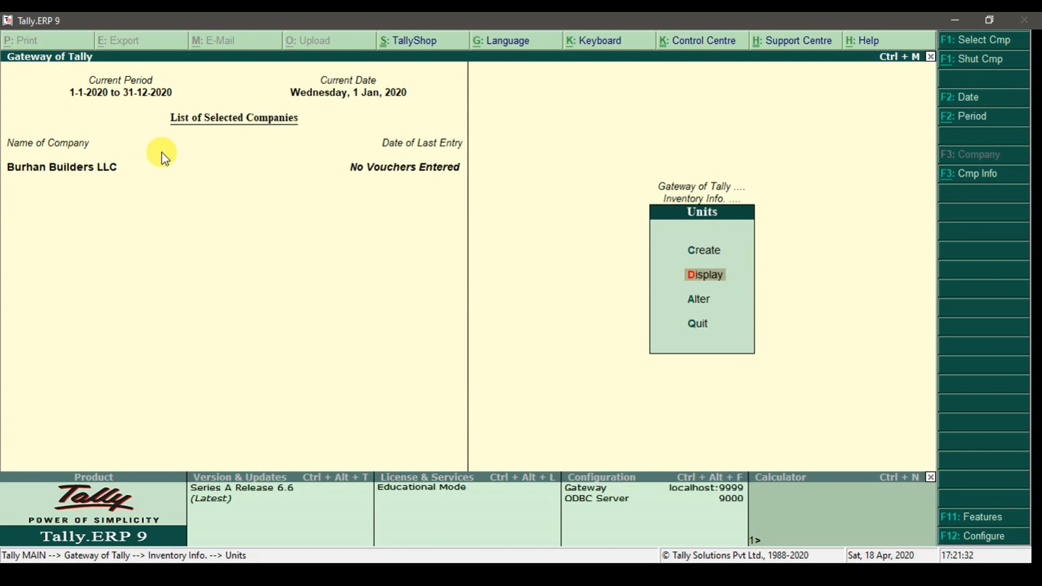
pyautogui.press('Up')
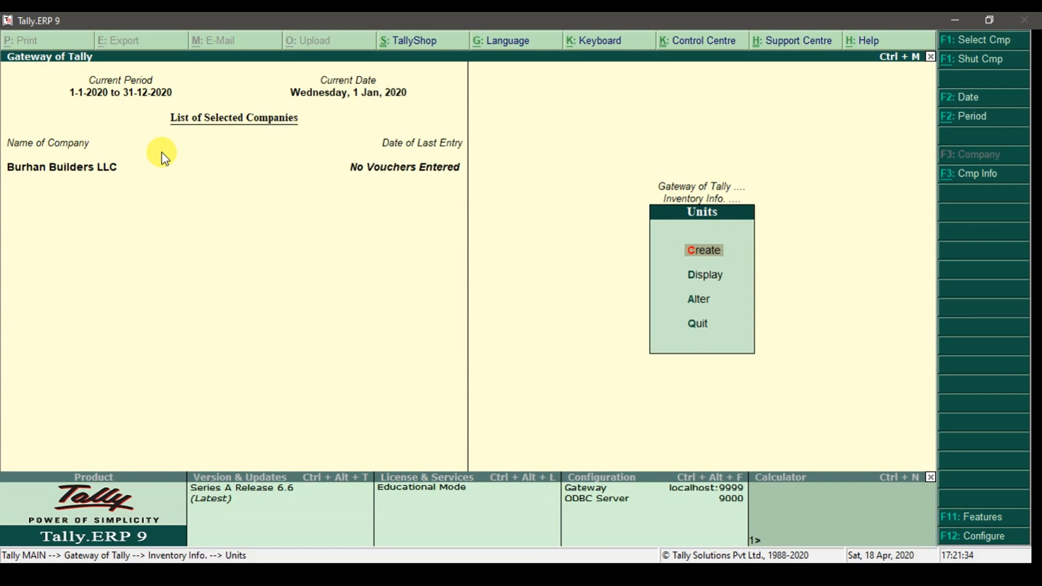
pyautogui.press('Down')
pyautogui.press('Return')
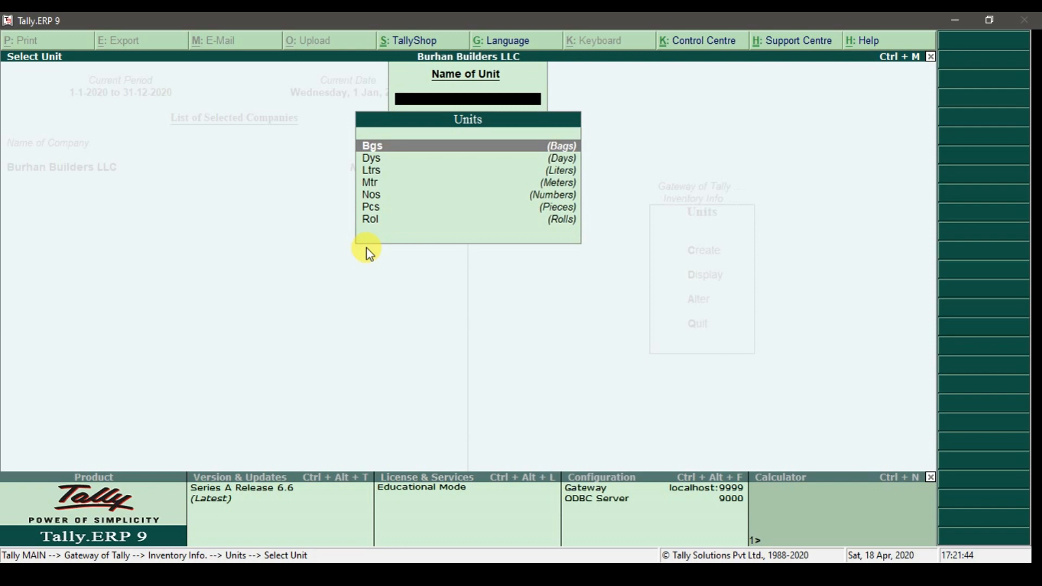
pyautogui.press('Escape')
# - Open the Bgs unit for alteration, go through its fields without editing them, and return to the Gateway of Tally
pyautogui.press('Down')
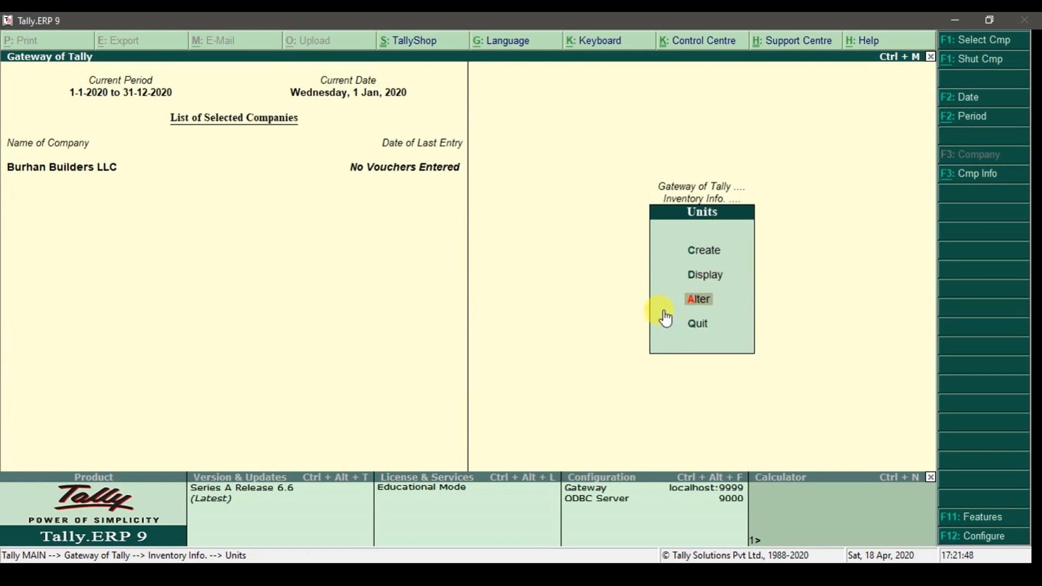
pyautogui.press('Return')
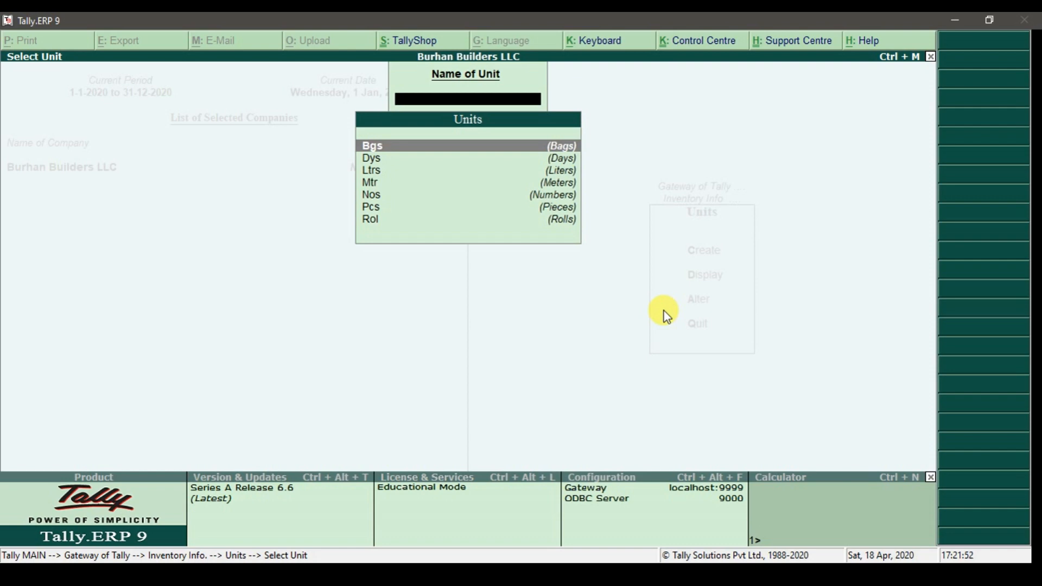
pyautogui.press('Return')
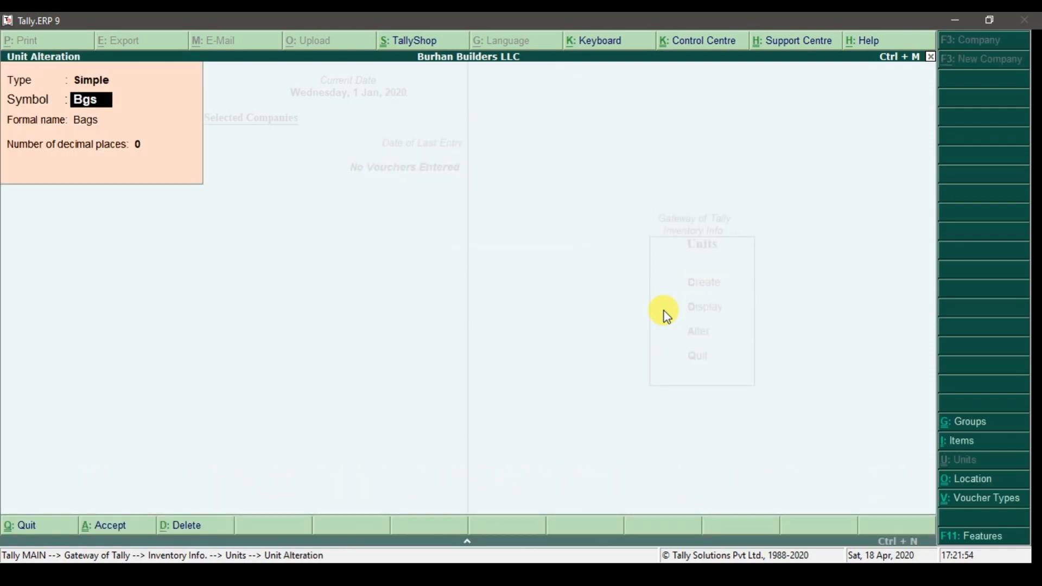
pyautogui.press('Return')
pyautogui.press('Return')
pyautogui.press('Return')
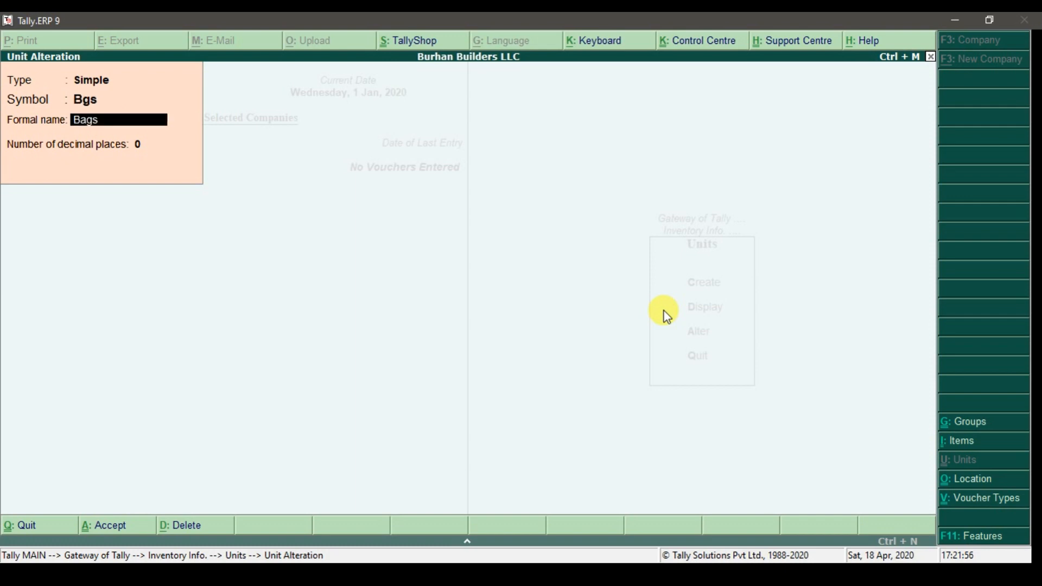
pyautogui.press('Return')
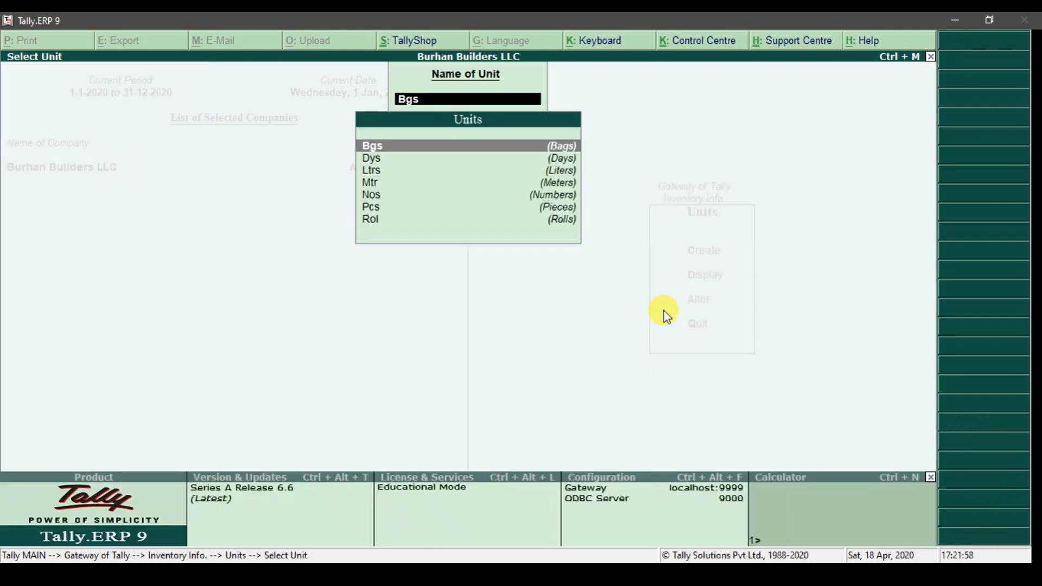
pyautogui.press('Escape')
pyautogui.press('Escape')
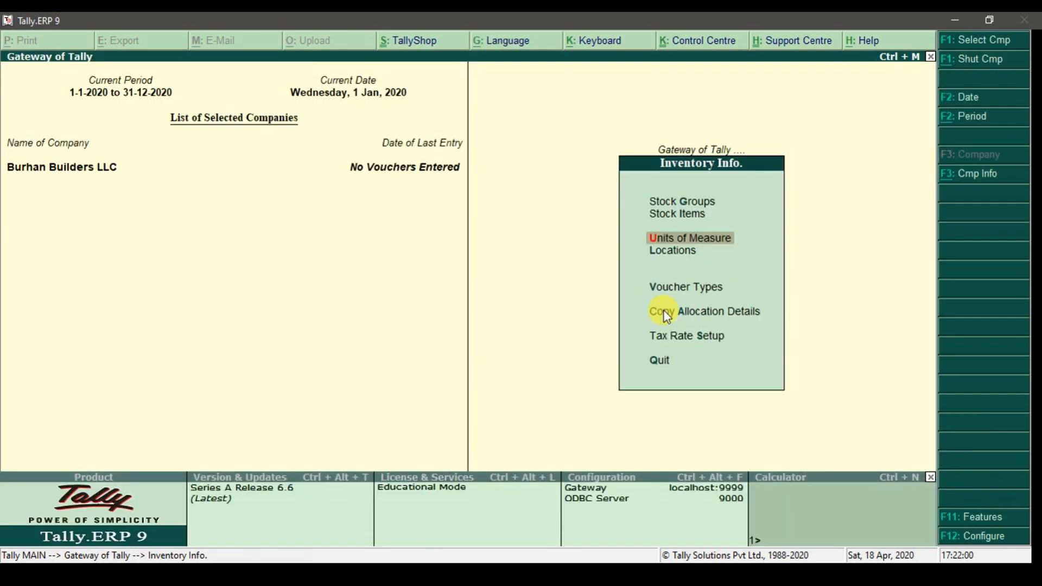
pyautogui.press('Escape')
# - Check the stock group in Excel and start Tally stock group Building Material under Primary, with adding item quantities set to No
pyautogui.hotkey('alt', 'Tab')
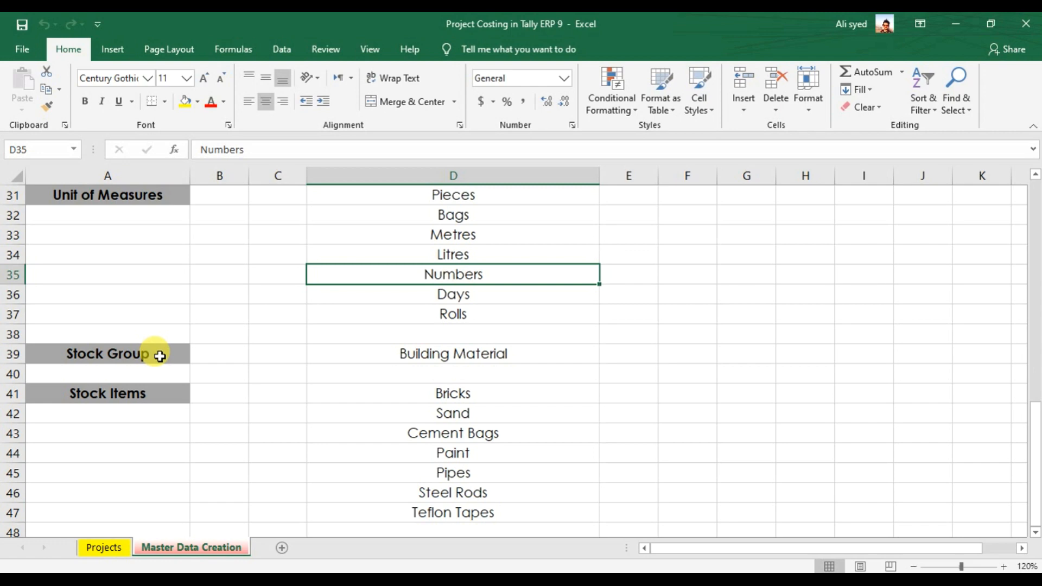
pyautogui.hotkey('alt', 'Tab')
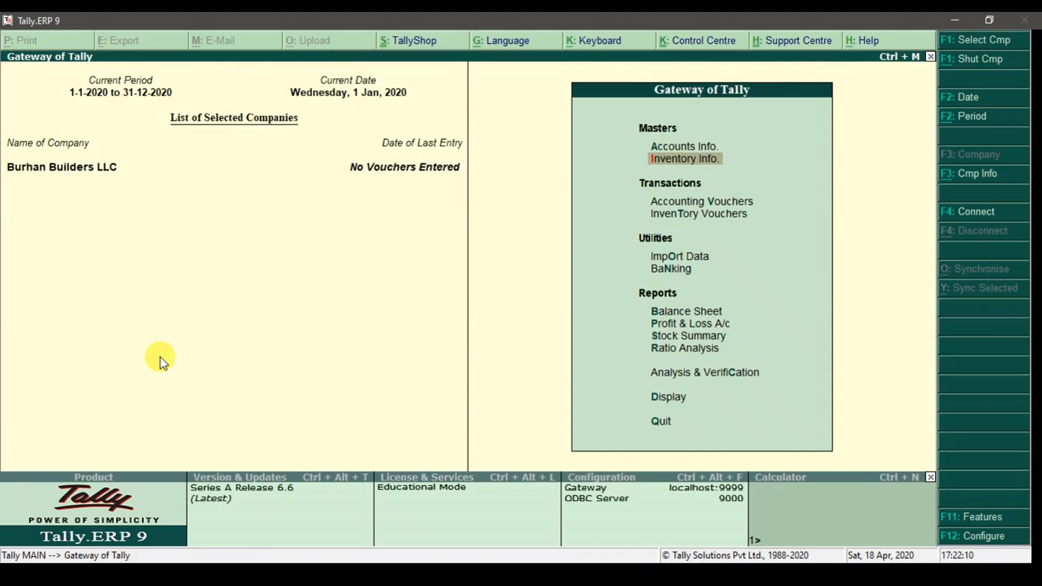
pyautogui.click(671, 172)
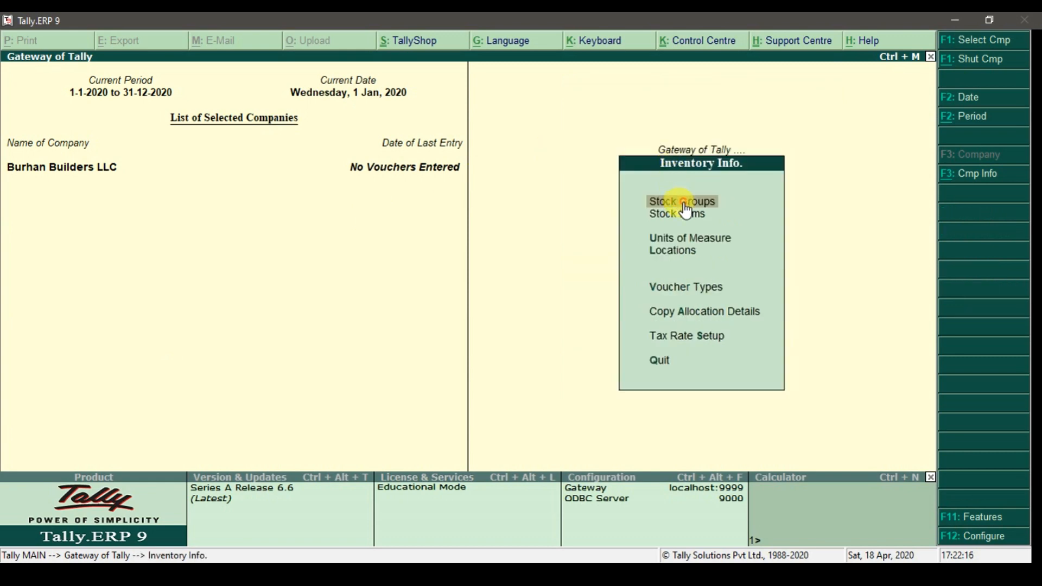
pyautogui.click(636, 207)
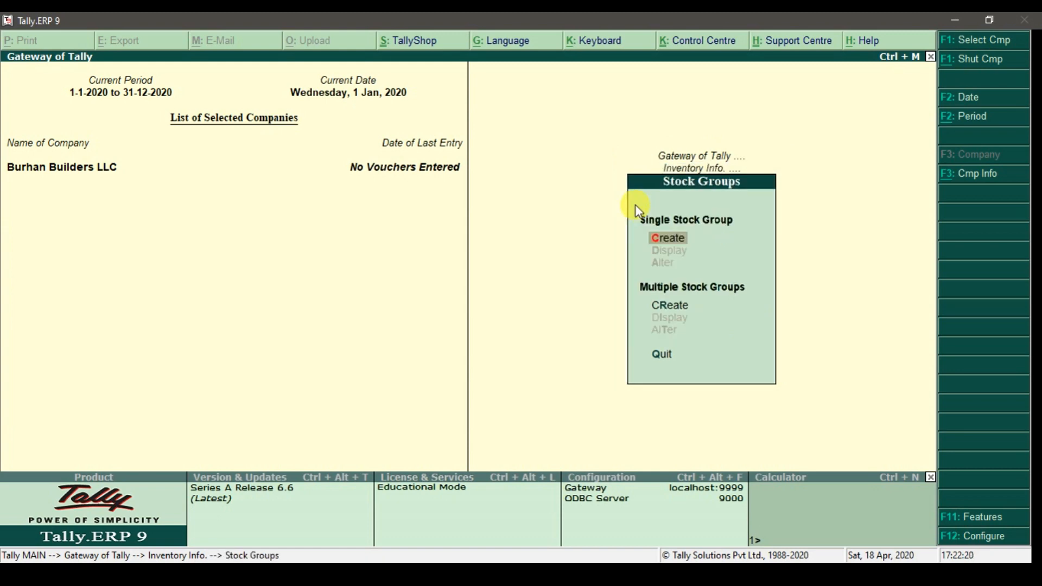
pyautogui.press('Return')
pyautogui.write('Bu')
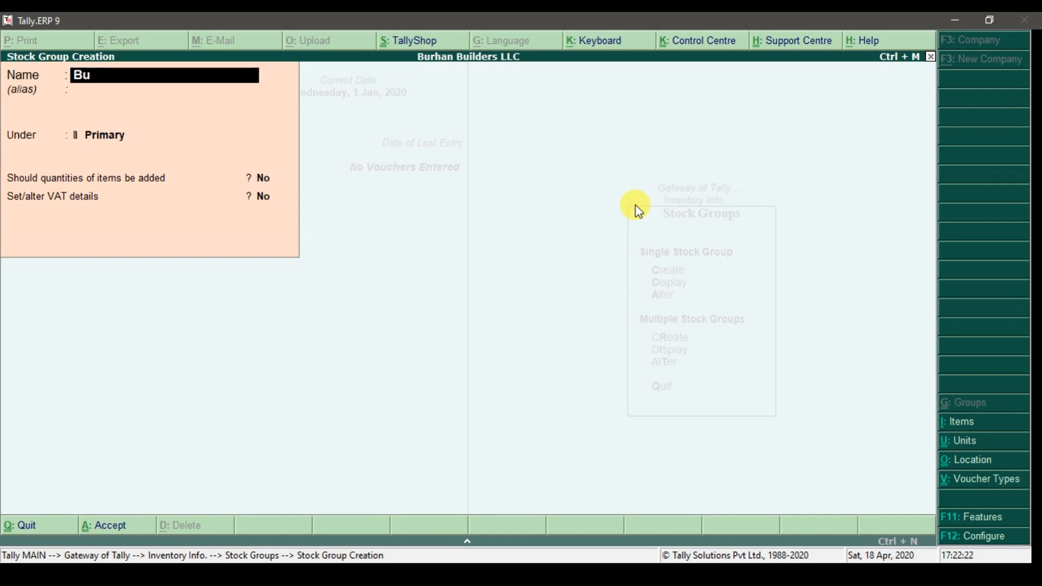
pyautogui.write('ilding Material')
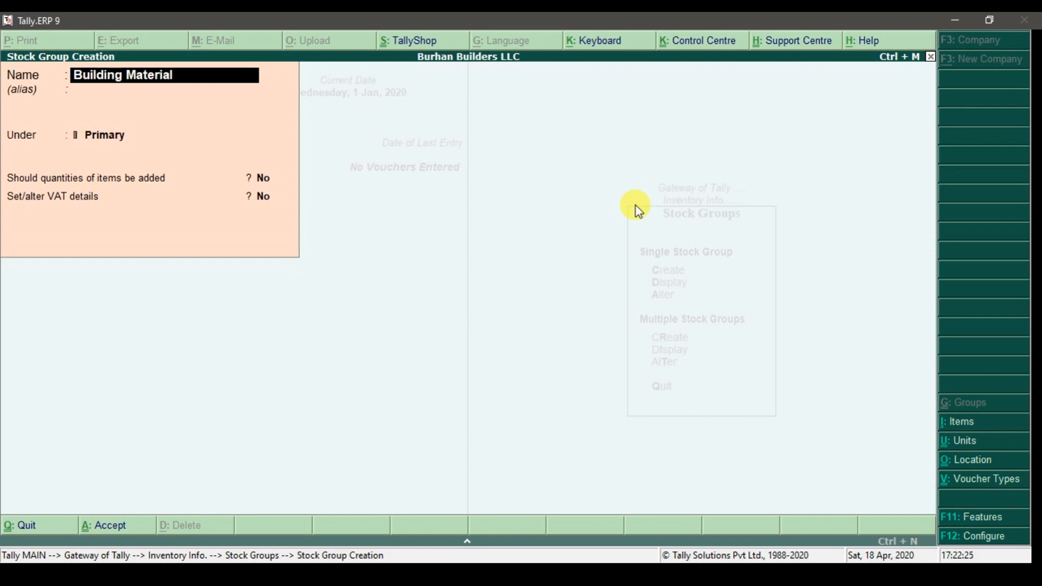
pyautogui.press('Return')
pyautogui.press('Return')
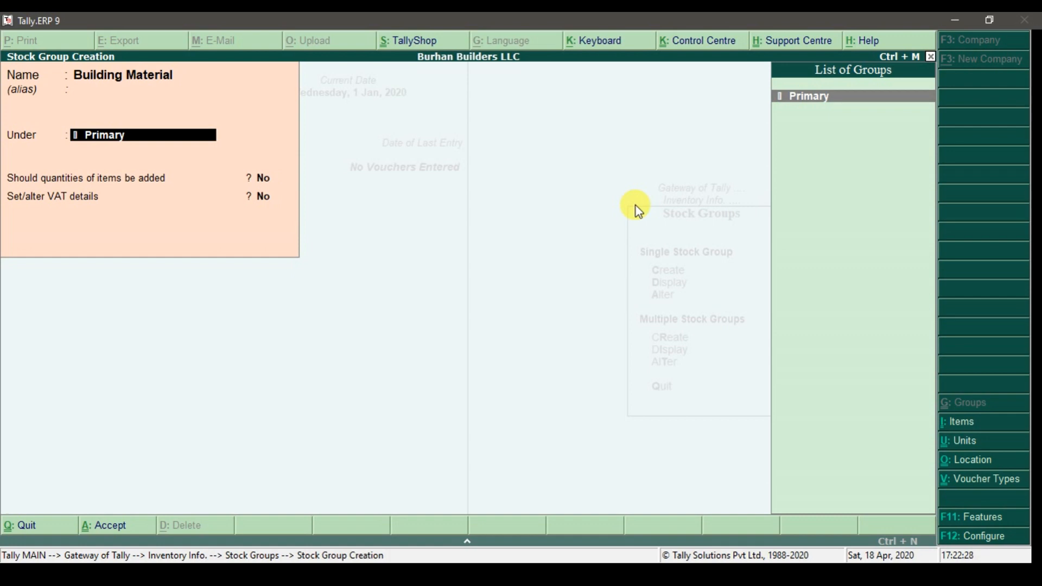
pyautogui.press('Return')
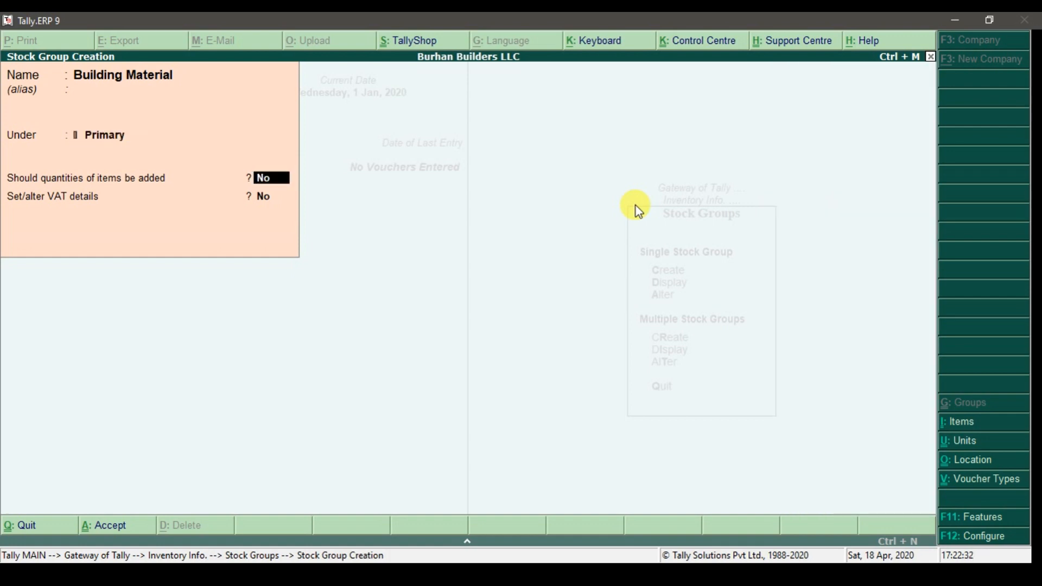
pyautogui.press('Return')
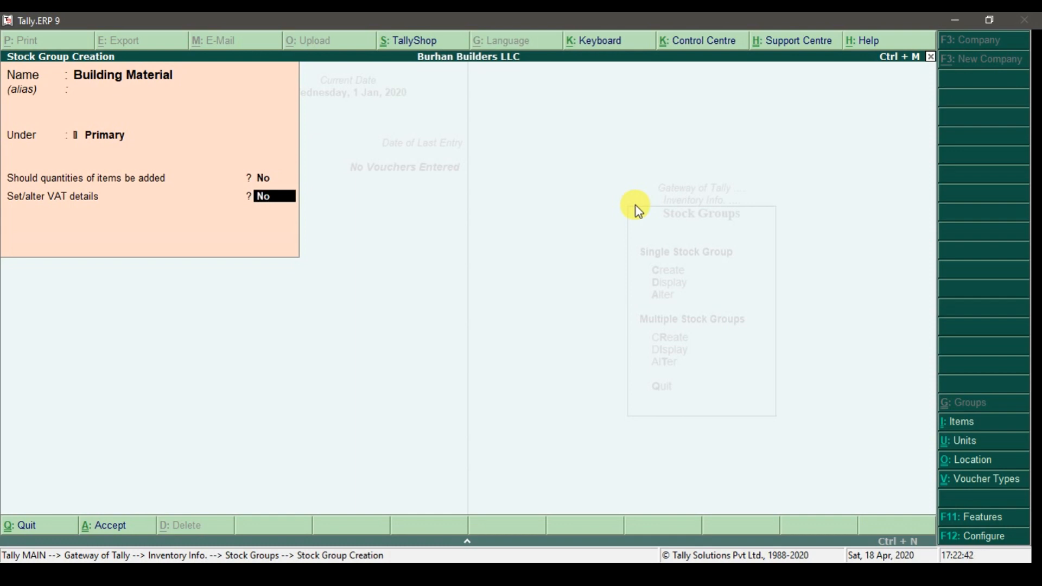
# - Enable VAT details for the Building Material group as Taxable at 5%, save it, and return to the Gateway of Tally
pyautogui.write('y')
pyautogui.press('Return')
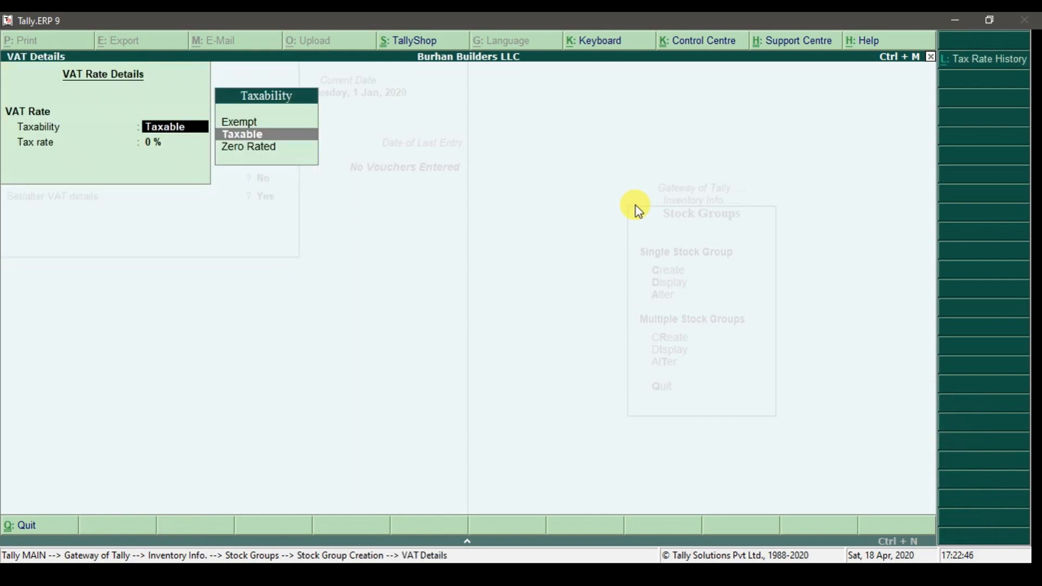
pyautogui.press('Return')
pyautogui.press('BackSpace')
pyautogui.write('5')
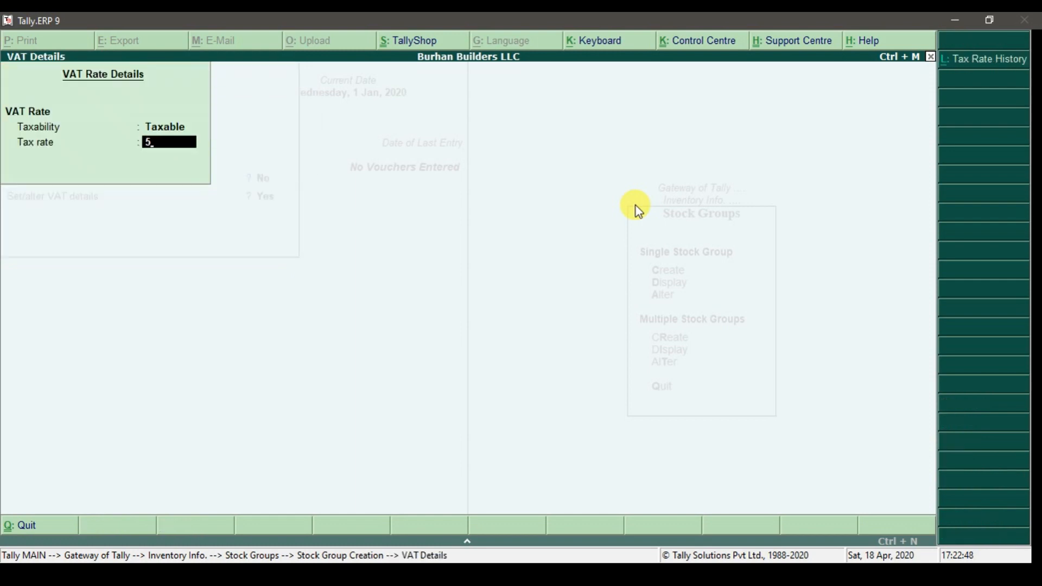
pyautogui.press('Return')
pyautogui.press('Return')
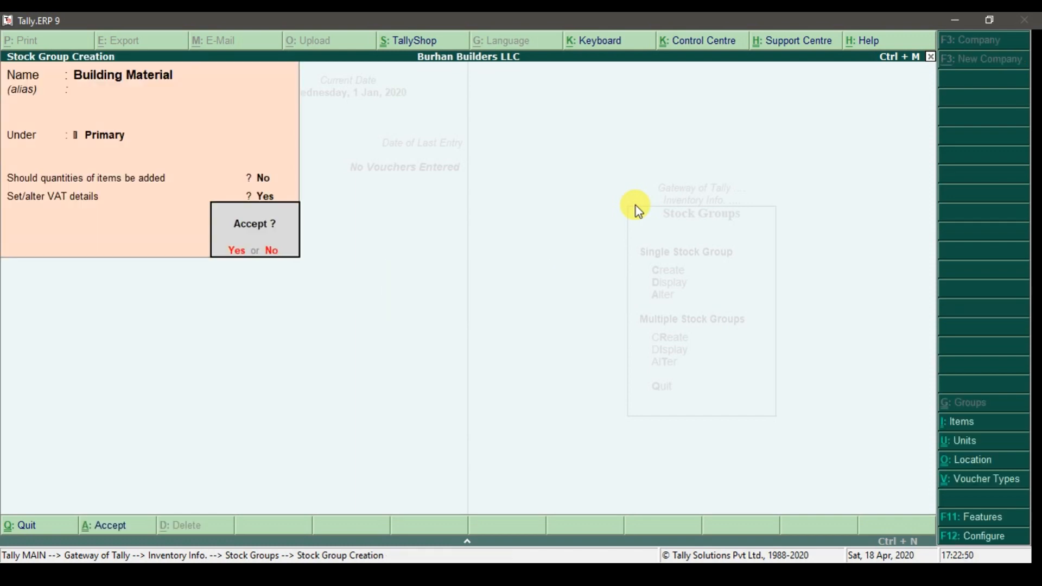
pyautogui.press('Return')
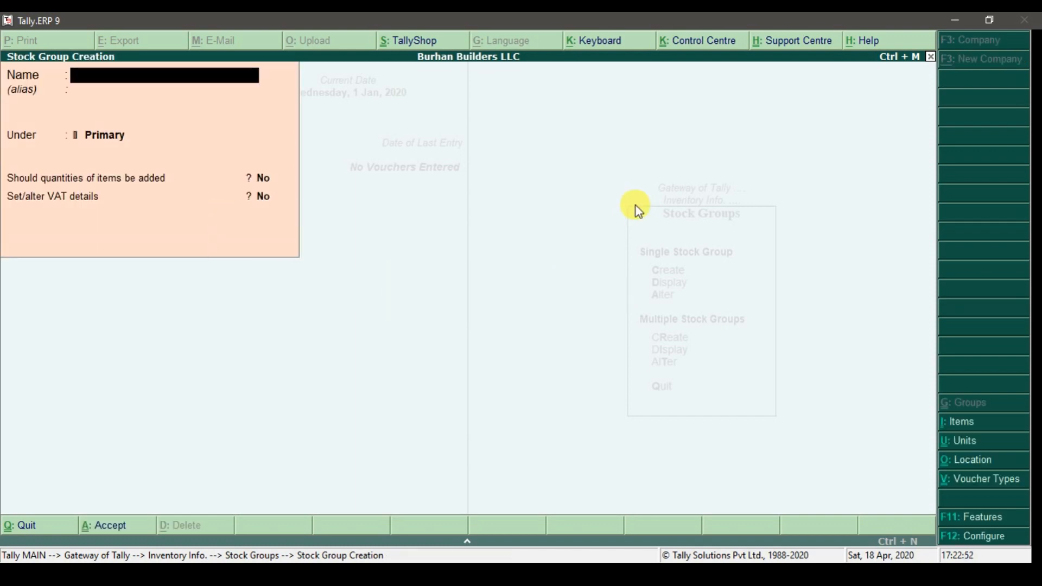
pyautogui.press('Escape')
pyautogui.press('Return')
pyautogui.press('Escape')
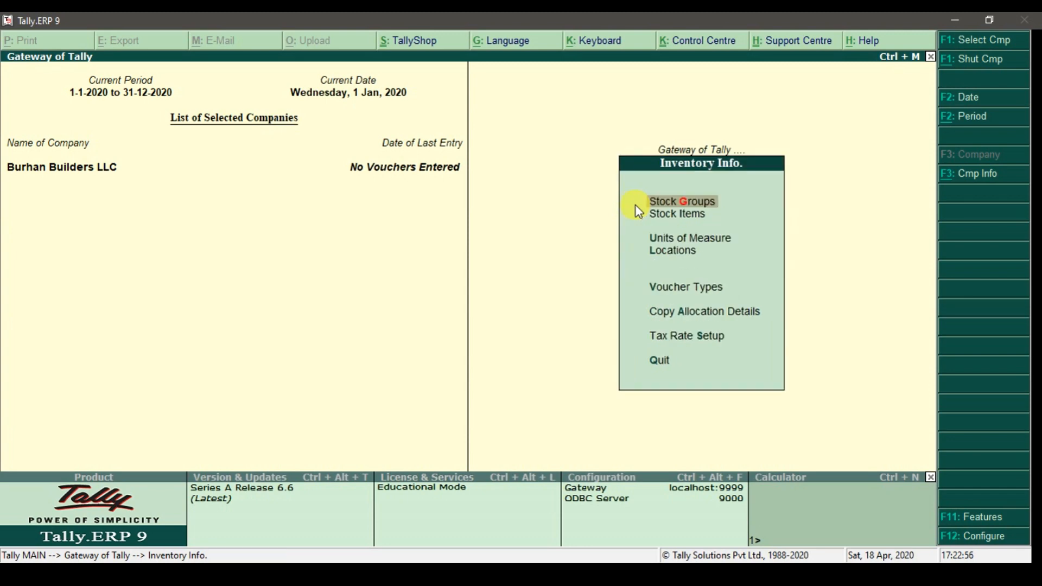
pyautogui.press('Escape')
# - Check the Stock Items list in the Excel master data sheet, starting at Bricks, and return to Tally
pyautogui.hotkey('alt', 'Tab')
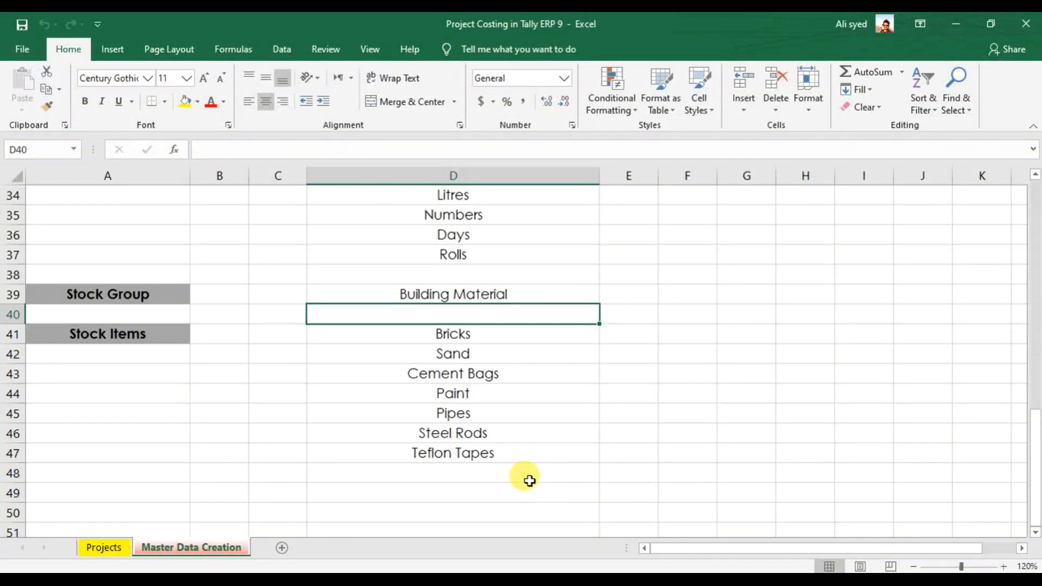
pyautogui.click(170, 334)
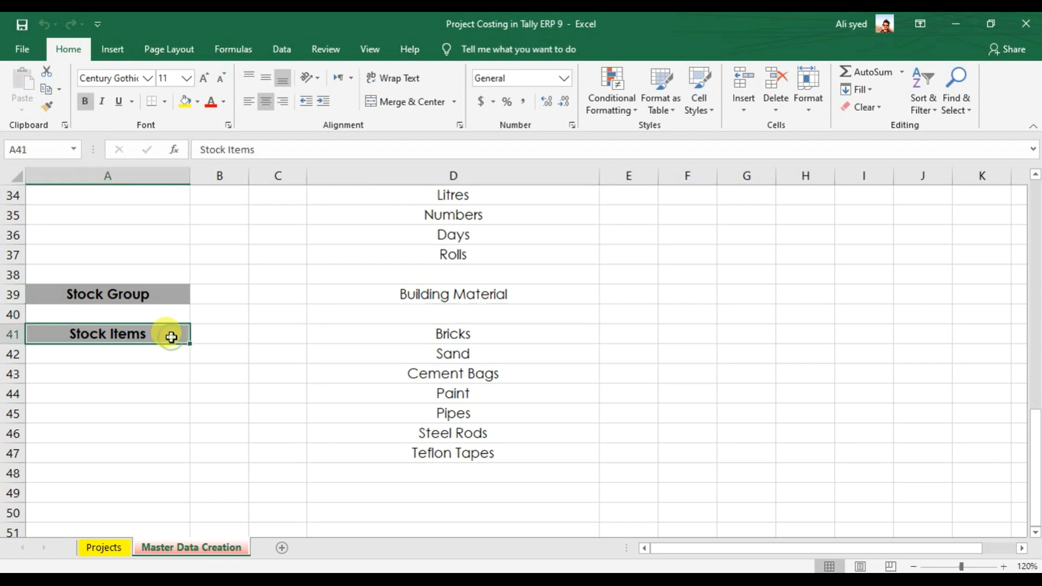
pyautogui.click(369, 335)
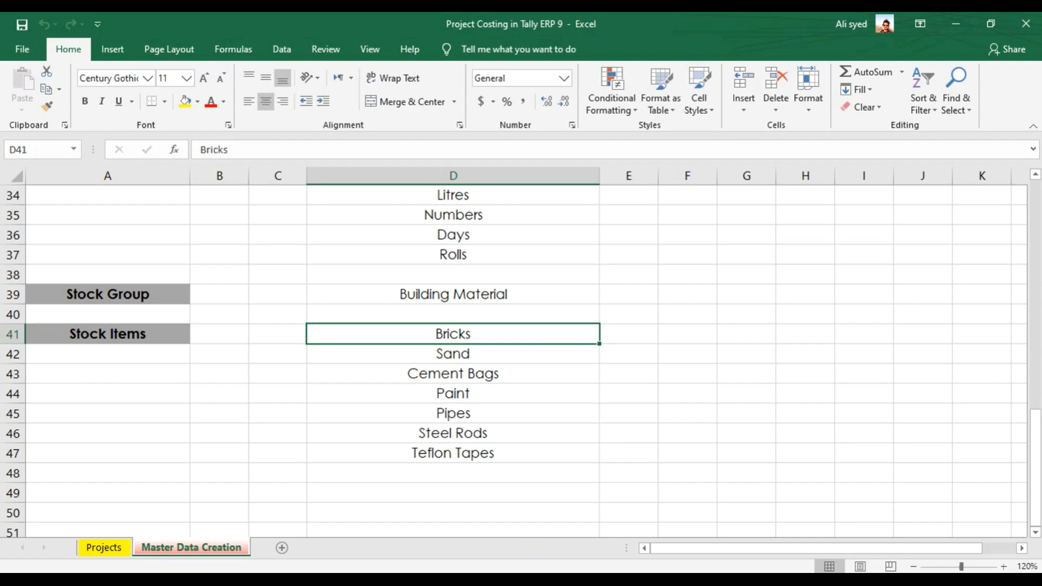
pyautogui.hotkey('alt', 'Tab')
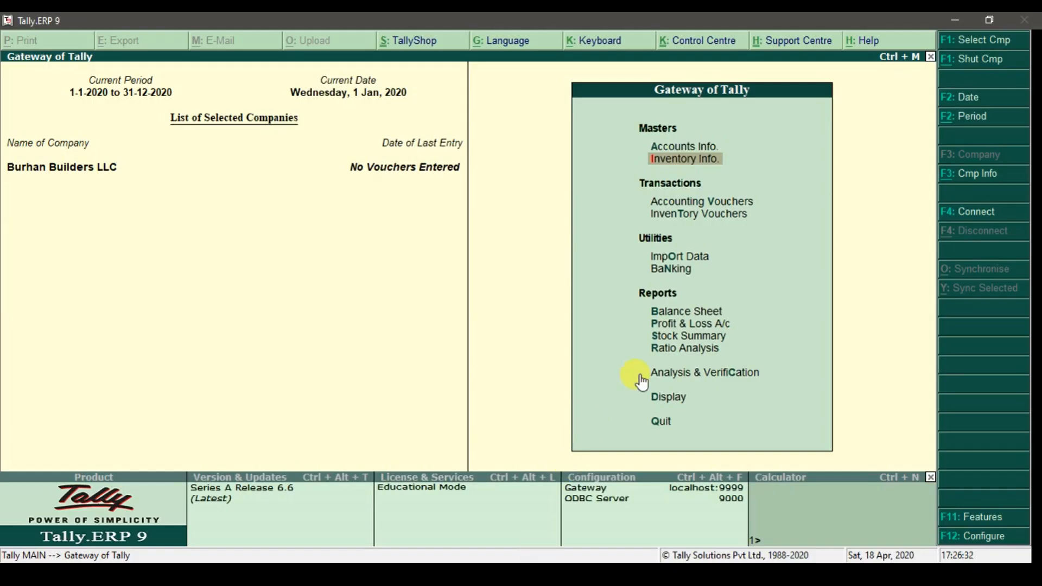
# - Start a new single stock item named Bricks under the Building Material group
pyautogui.click(675, 170)
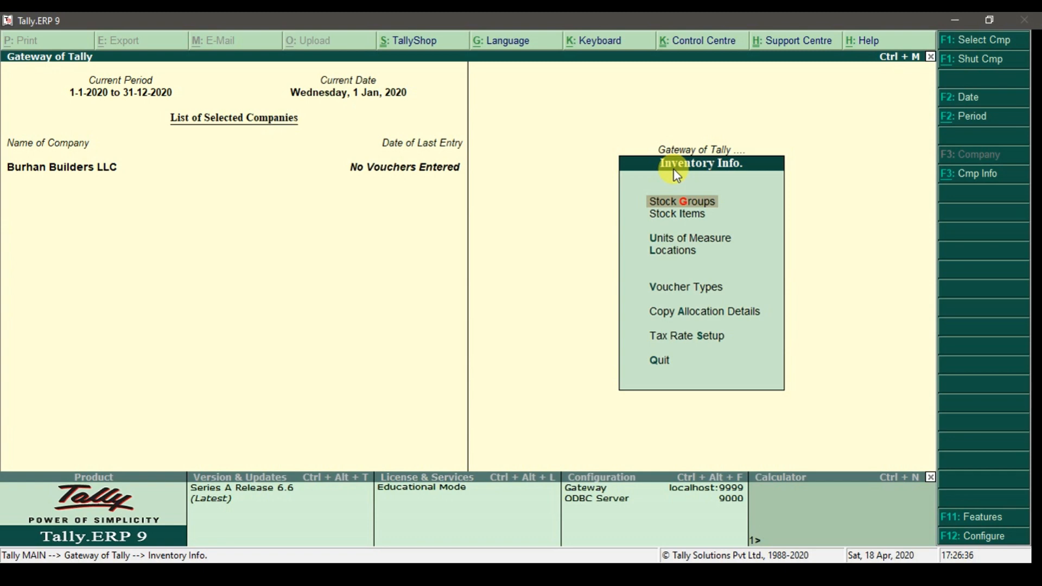
pyautogui.click(676, 215)
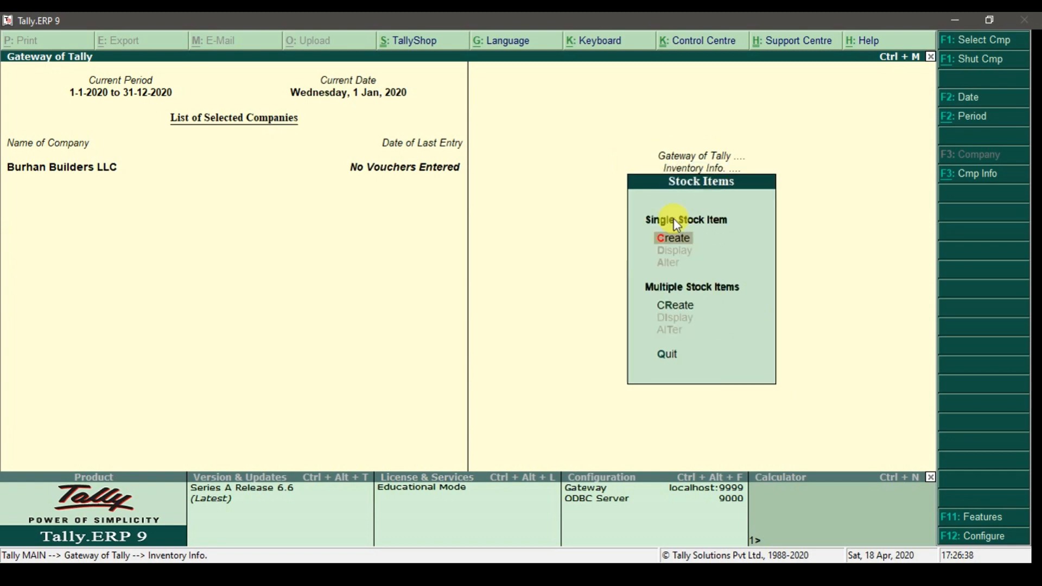
pyautogui.click(675, 238)
pyautogui.write('Bricks')
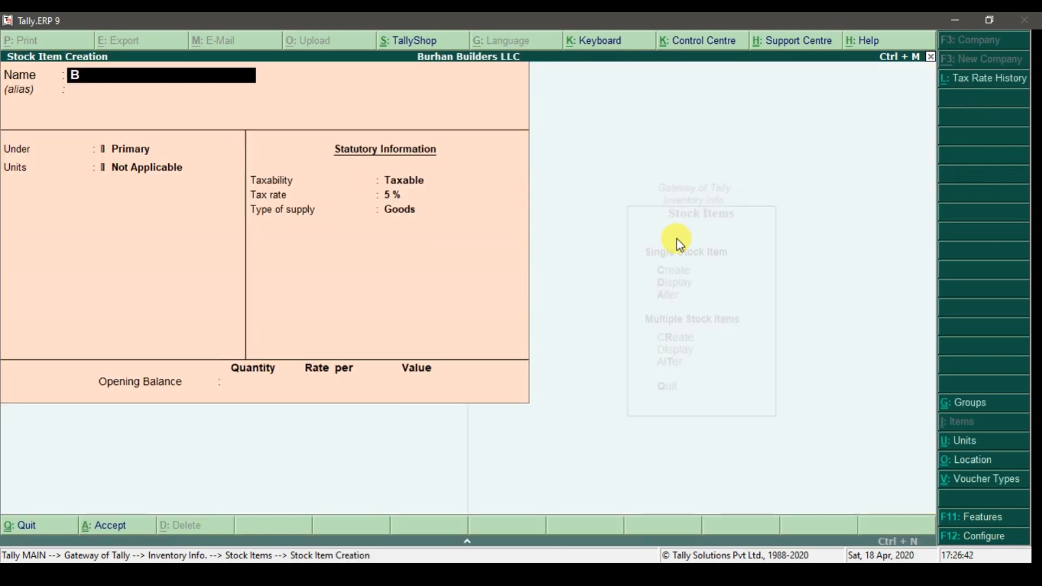
pyautogui.press('Return')
pyautogui.press('Return')
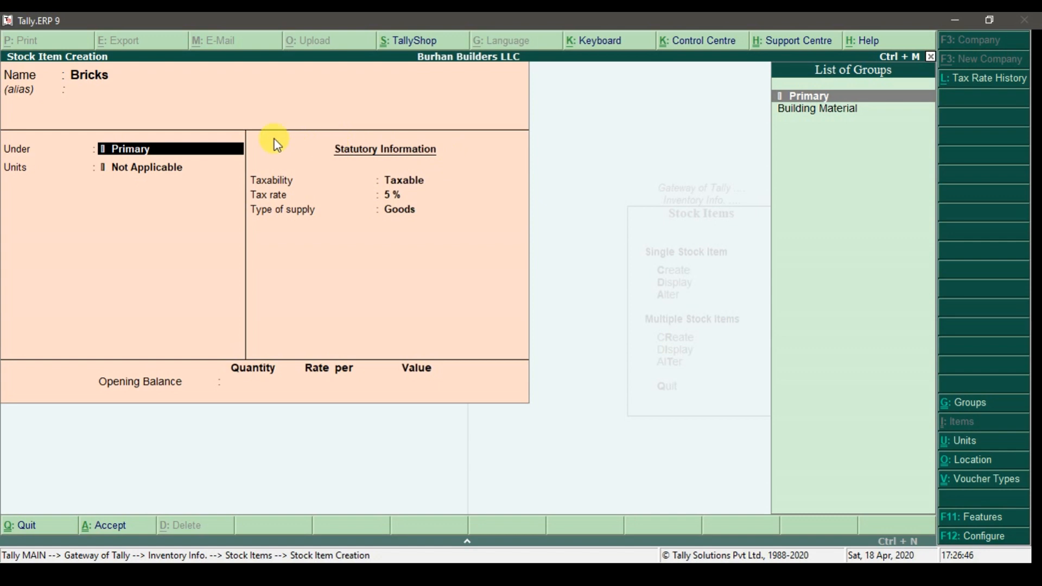
pyautogui.click(806, 111)
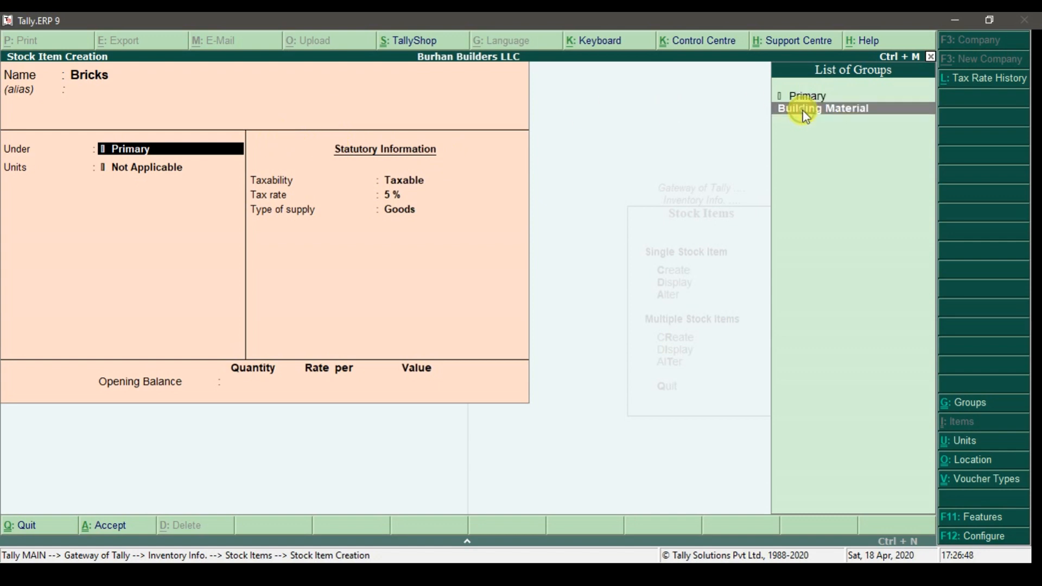
pyautogui.click(806, 111)
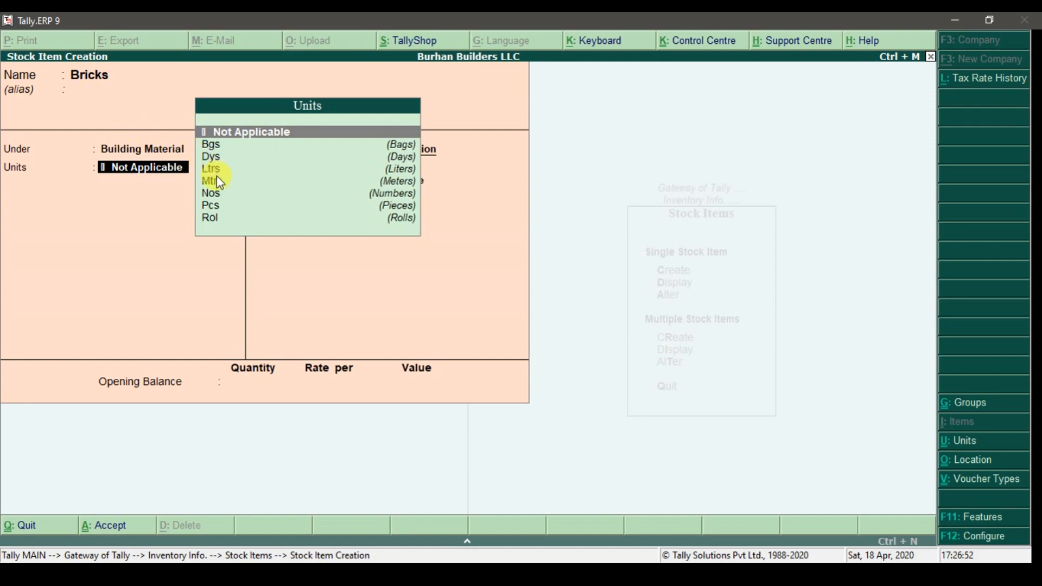
# - Set the unit of Bricks to Nos and keep its VAT details as Taxable, 5%, Goods
pyautogui.click(216, 197)
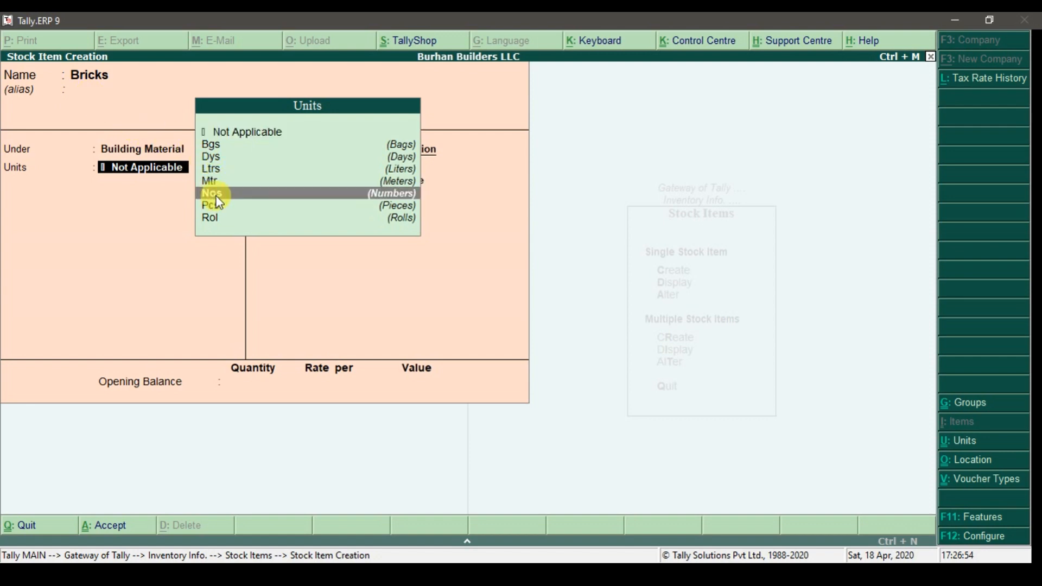
pyautogui.press('Return')
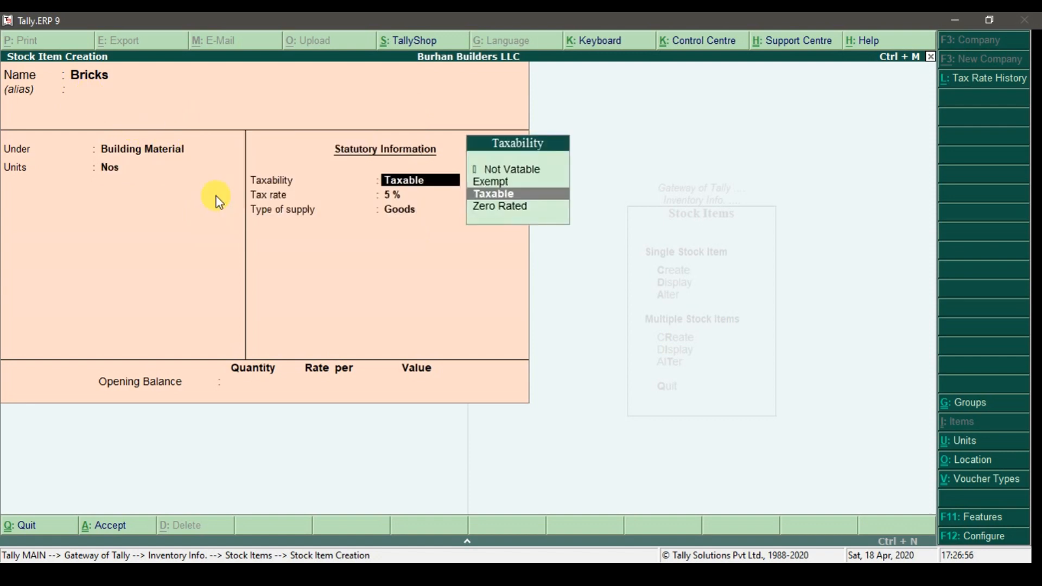
pyautogui.press('Return')
pyautogui.press('Return')
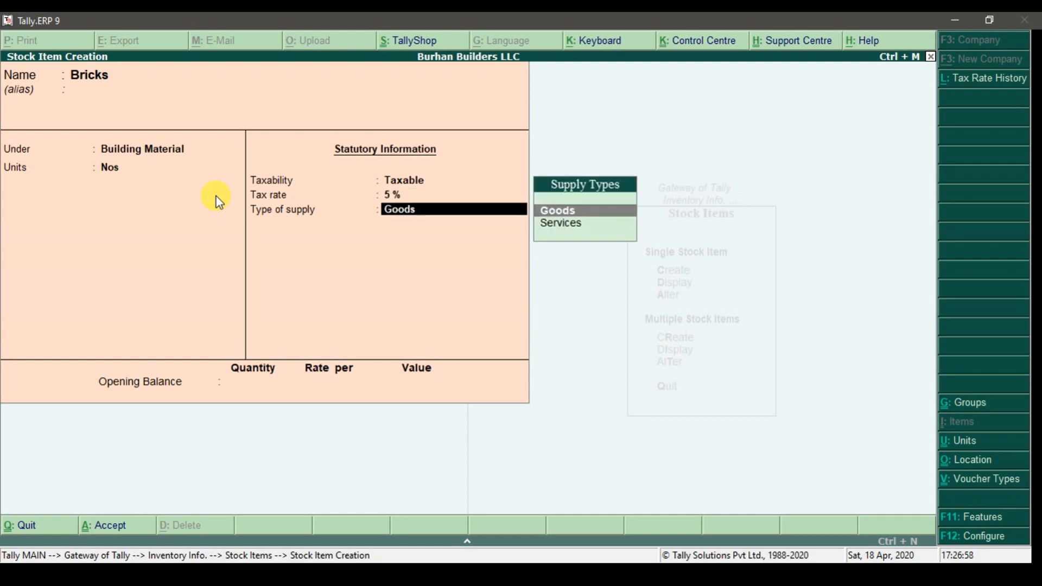
pyautogui.press('Return')
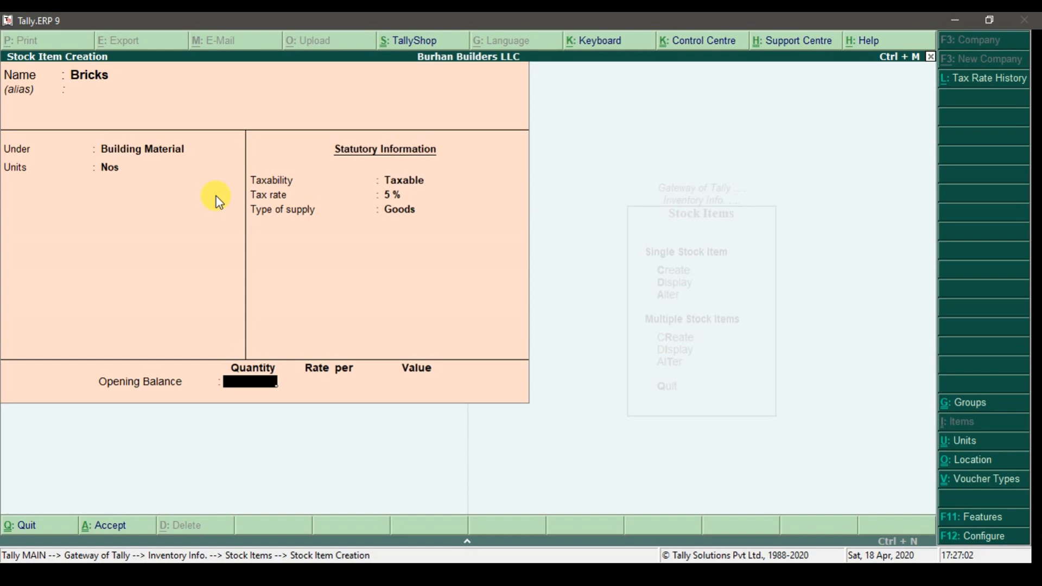
# - Enter an opening balance of 5000 Nos for Bricks in Dubai Warehouse at a rate of 15, and save the item
pyautogui.write('5000')
pyautogui.press('Return')
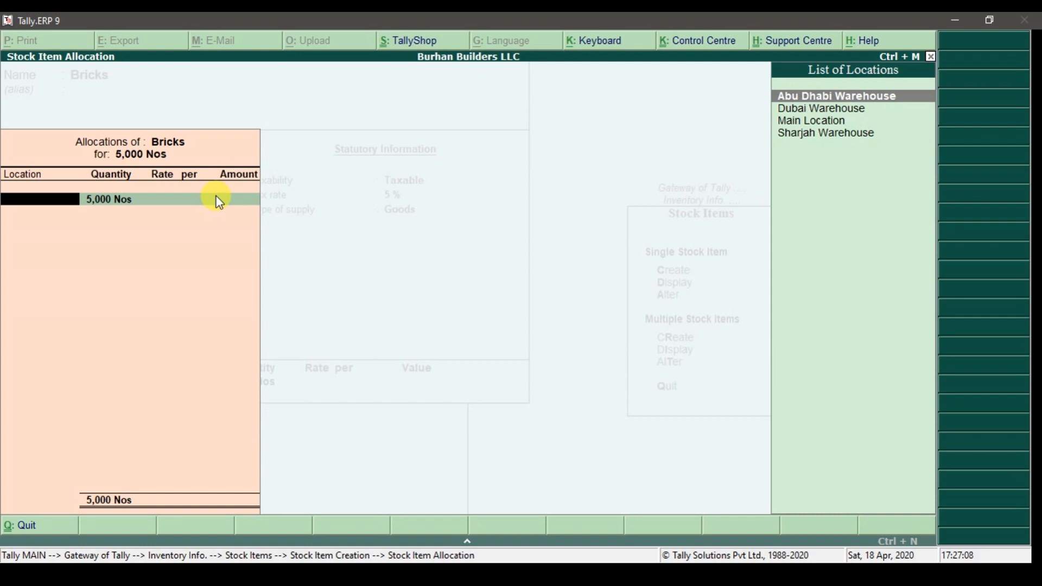
pyautogui.press('Down')
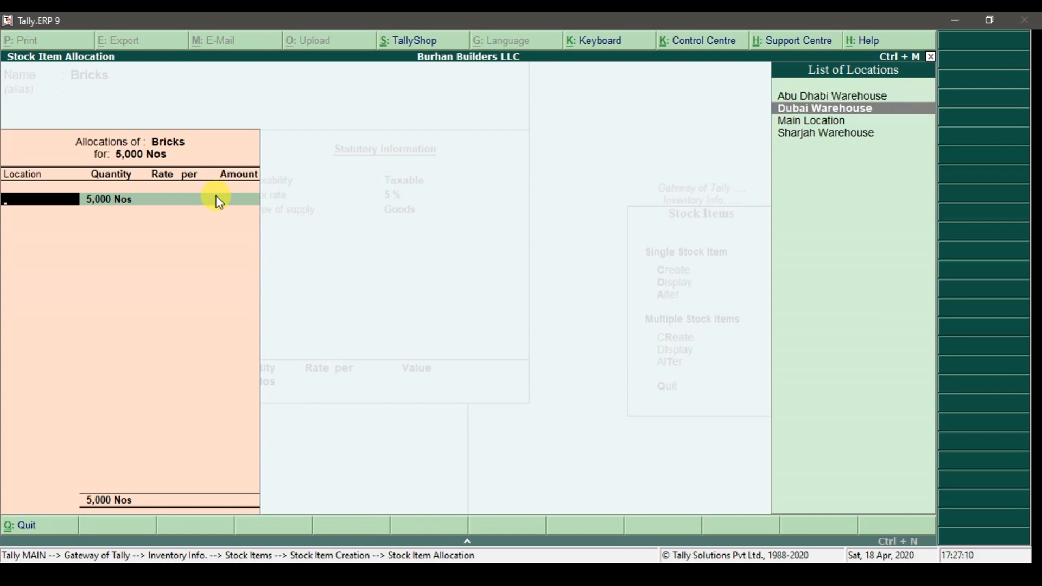
pyautogui.press('Return')
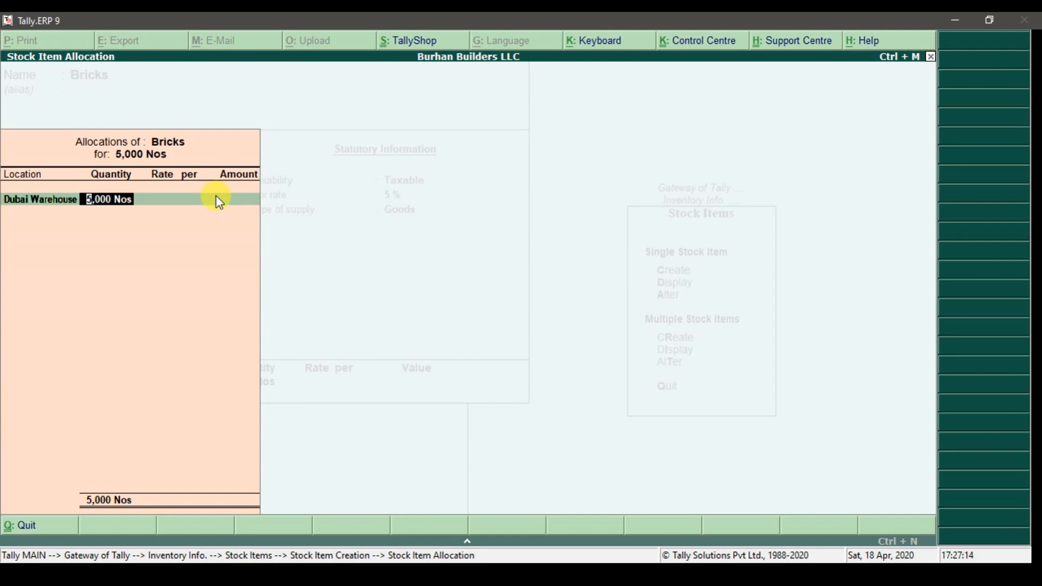
pyautogui.press('Return')
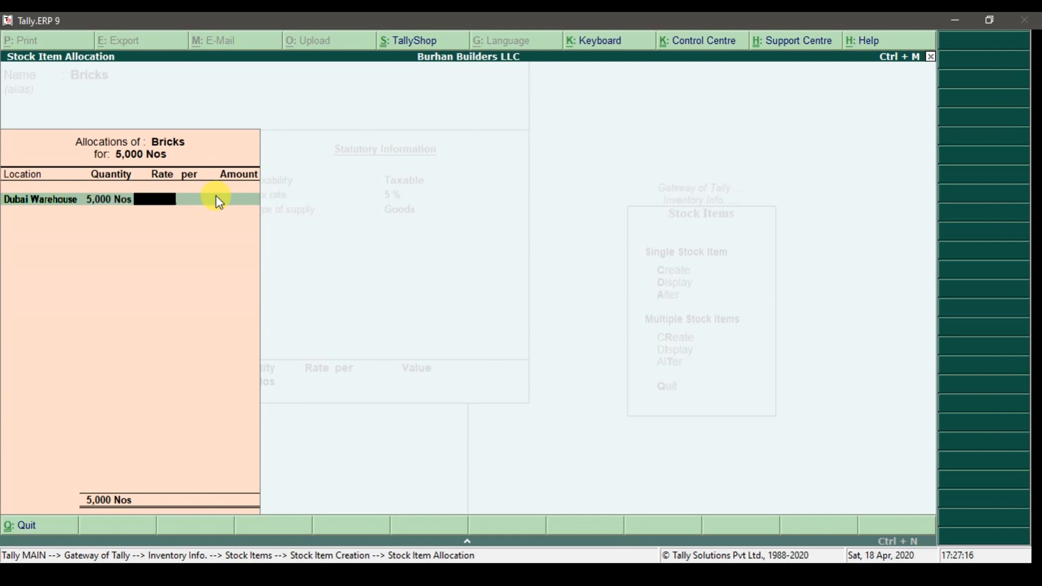
pyautogui.write('15')
pyautogui.press('Return')
pyautogui.press('Return')
pyautogui.press('Return')
pyautogui.press('Return')
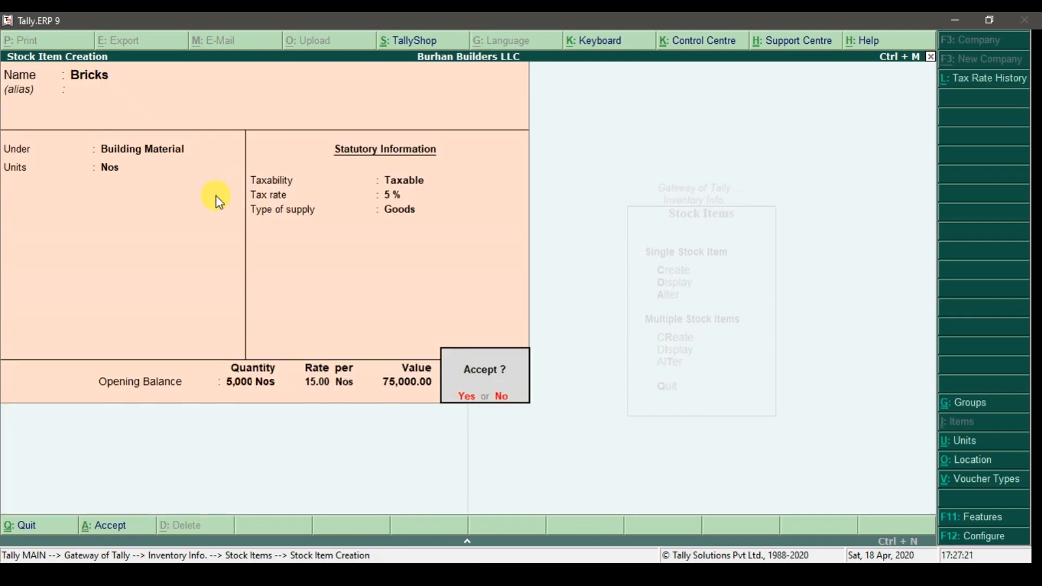
pyautogui.press('Return')
# - Look up the next stock item in Excel and start Tally stock item Sand under the Building Material group
pyautogui.hotkey('alt', 'Tab')
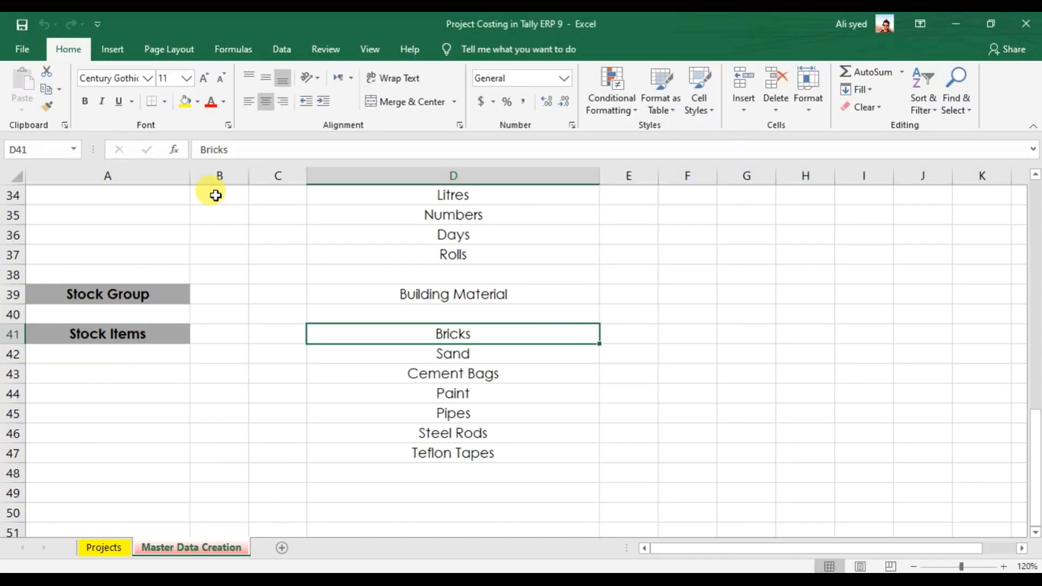
pyautogui.press('Down')
pyautogui.hotkey('alt', 'Tab')
pyautogui.write('Sand')
pyautogui.press('Return')
pyautogui.press('Return')
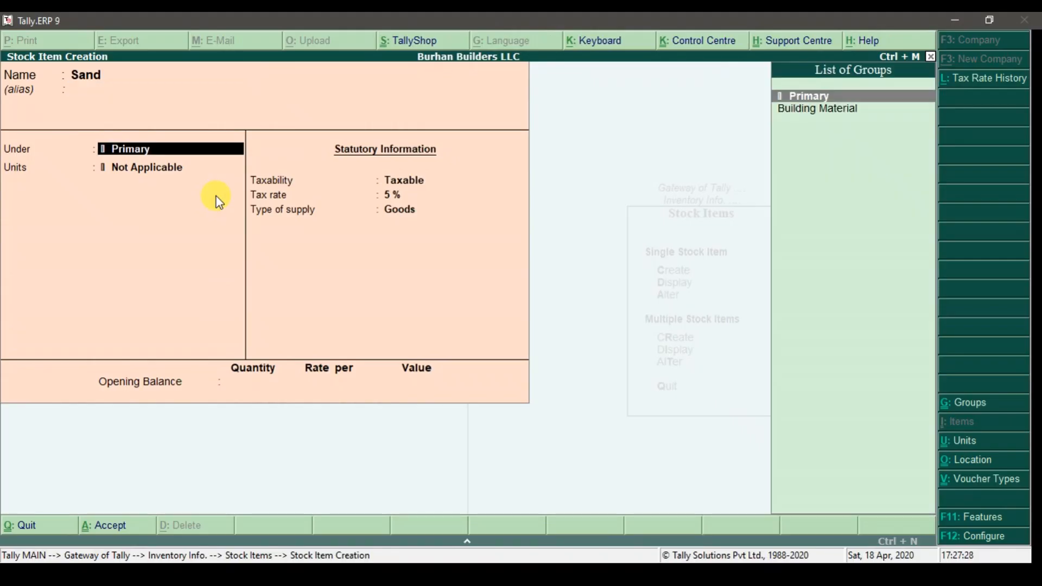
pyautogui.press('Down')
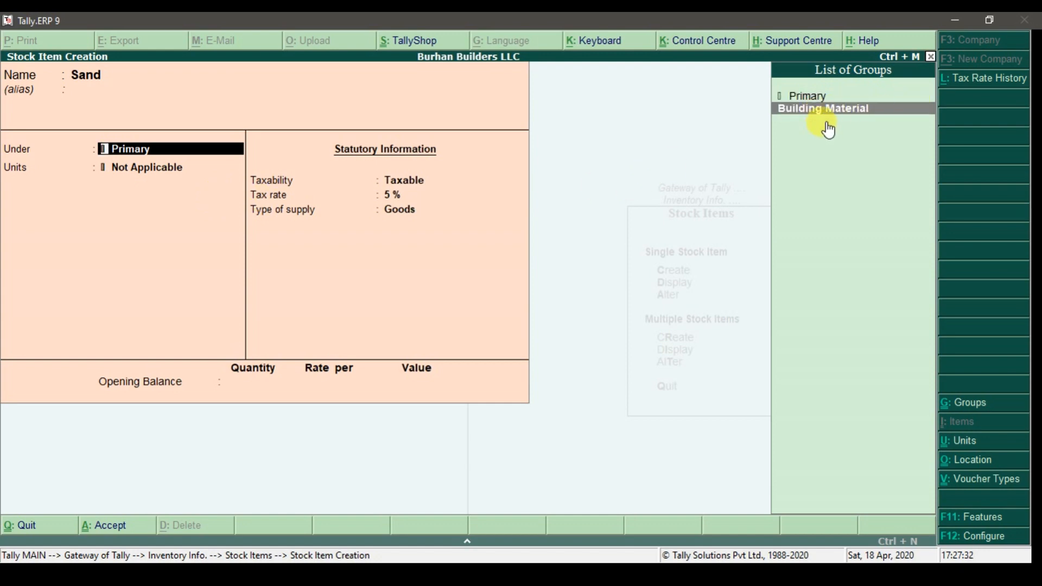
pyautogui.press('Return')
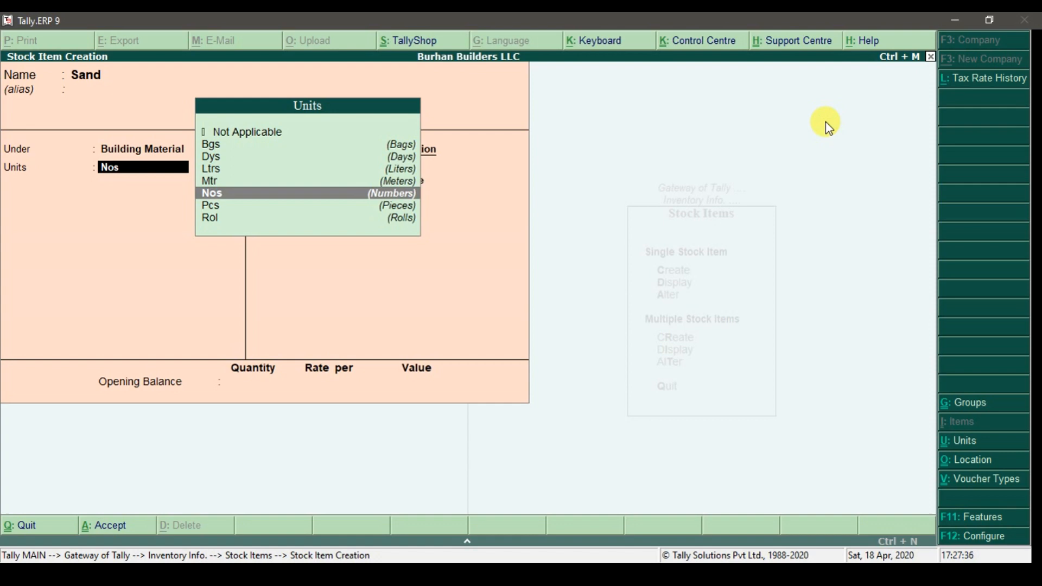
# - Set the unit of Sand to Bgs and keep its VAT details as Taxable, 5%, Goods
pyautogui.press('Up')
pyautogui.press('Up')
pyautogui.press('Up')
pyautogui.press('Up')
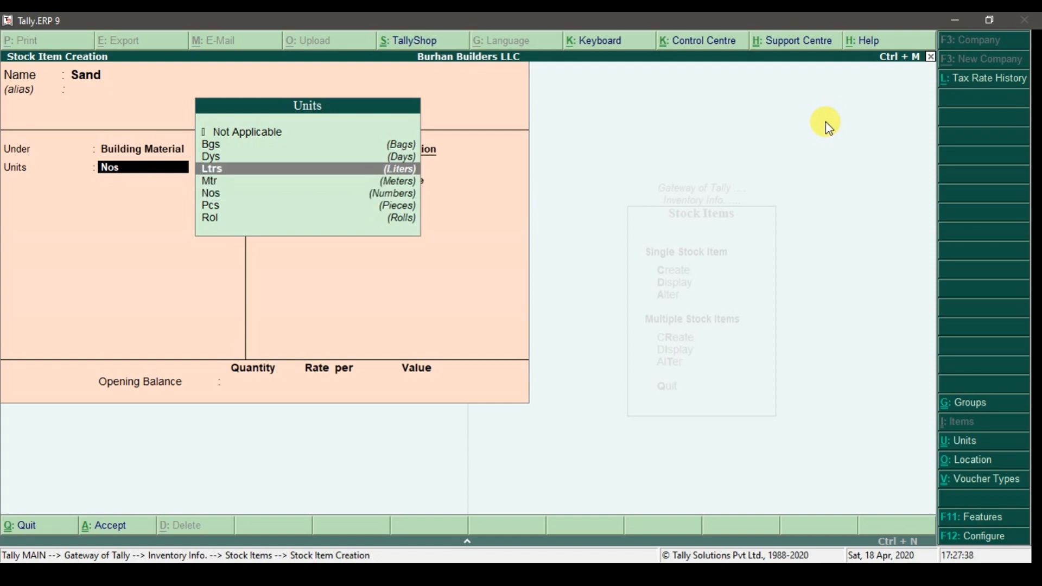
pyautogui.press('Return')
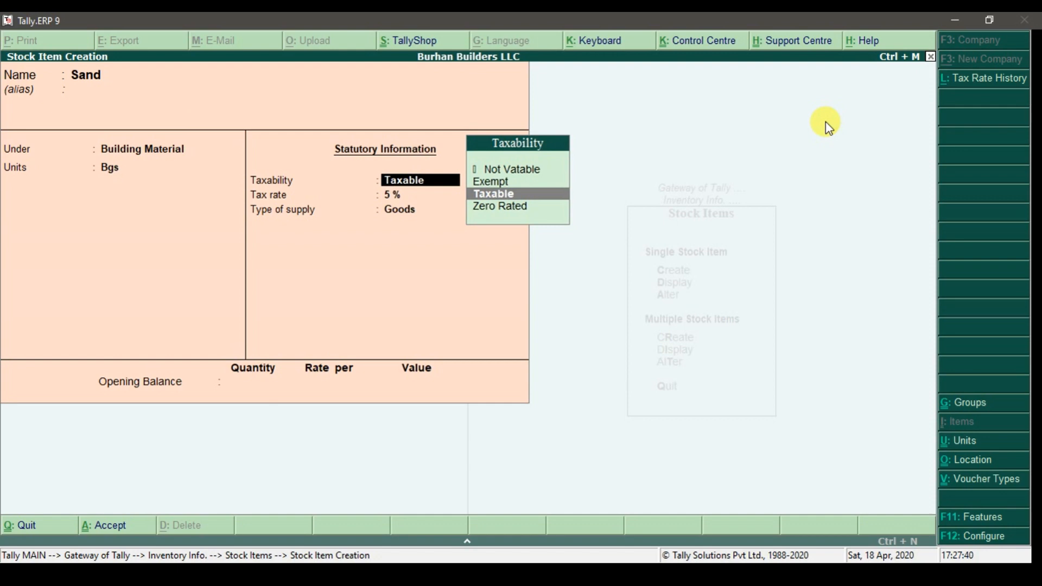
pyautogui.press('Return')
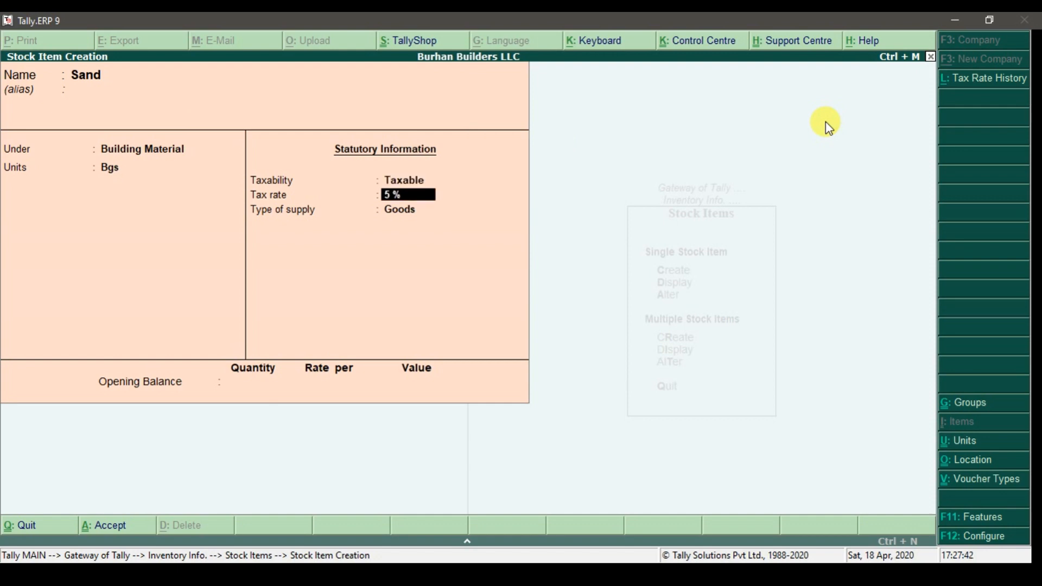
pyautogui.press('Return')
pyautogui.press('Return')
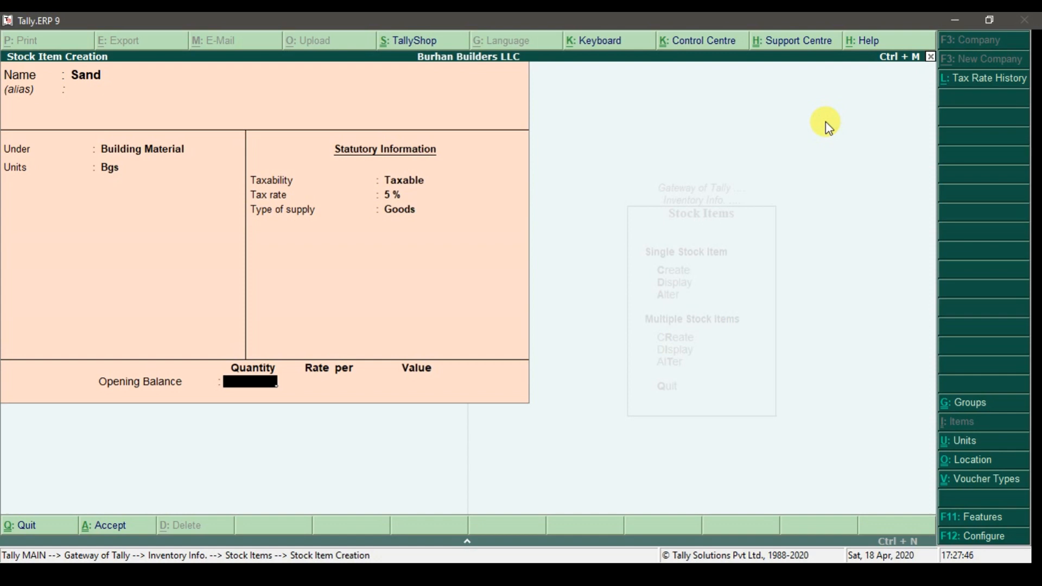
# - Enter an opening balance of 7000 Bgs for Sand in Dubai Warehouse at a rate of 45, and save the item
pyautogui.write('7000')
pyautogui.press('Return')
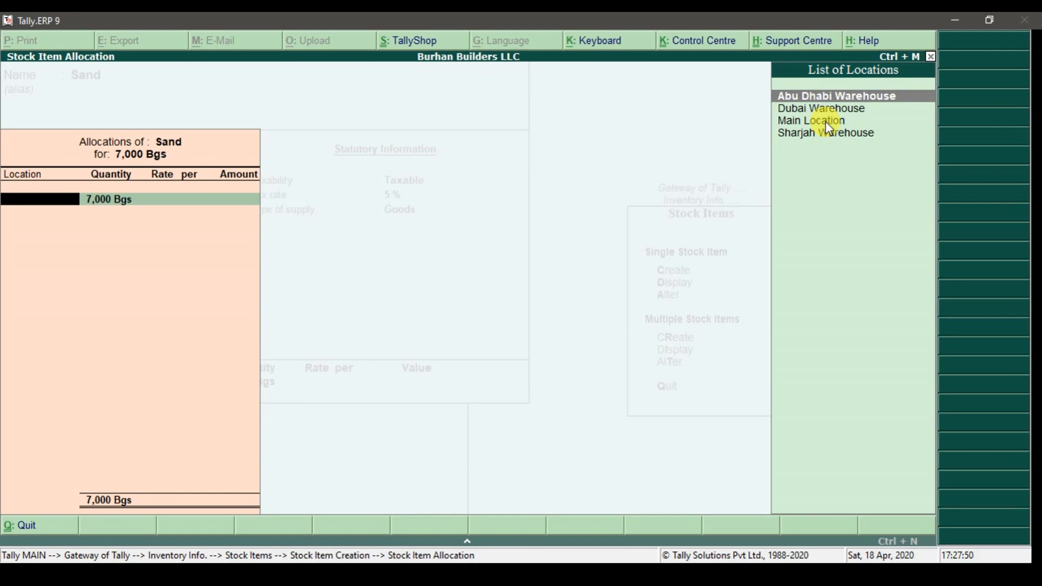
pyautogui.press('Down')
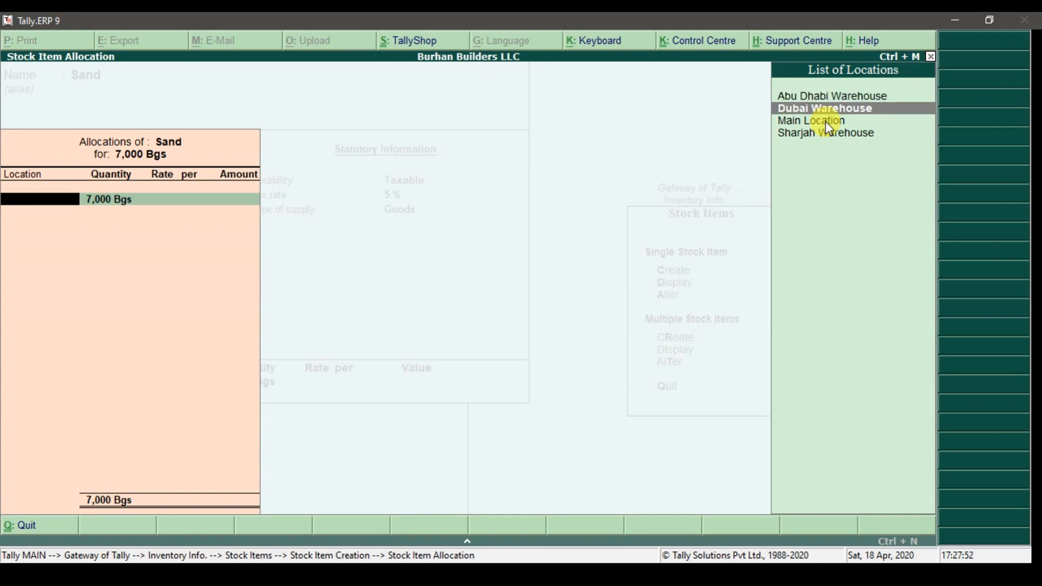
pyautogui.press('Return')
pyautogui.press('Return')
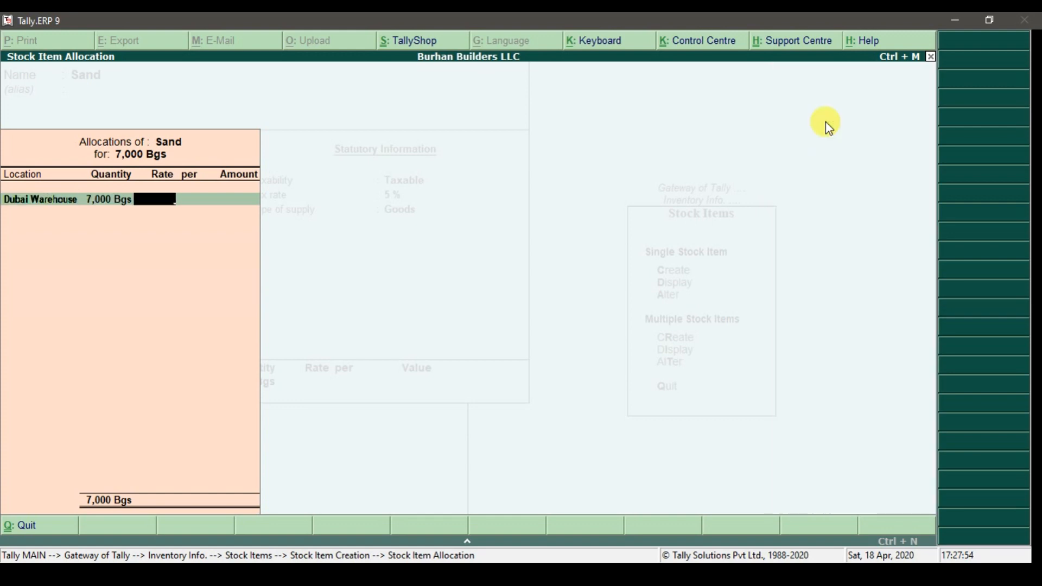
pyautogui.write('45')
pyautogui.press('Return')
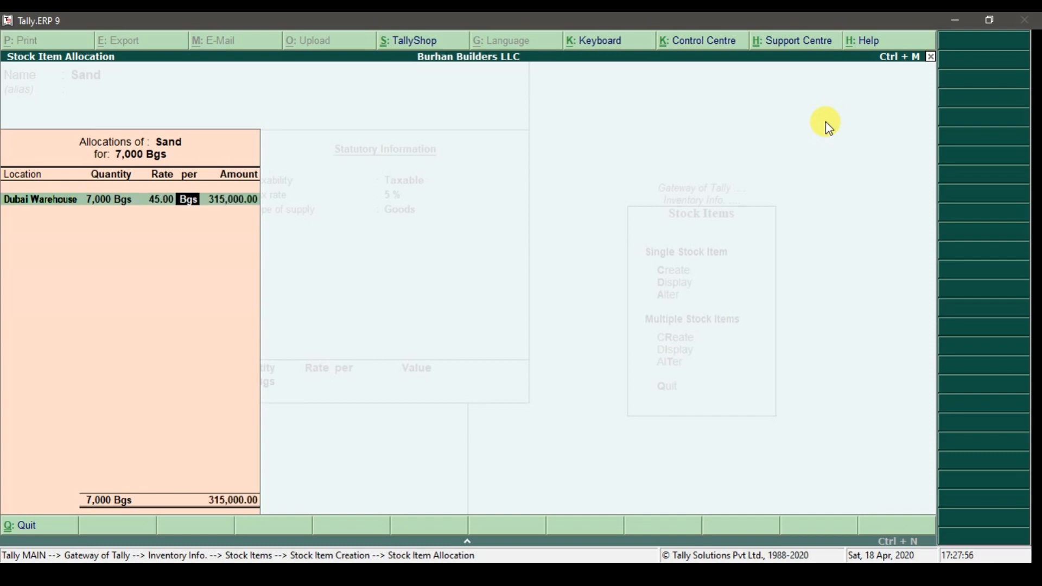
pyautogui.press('Return')
pyautogui.press('Return')
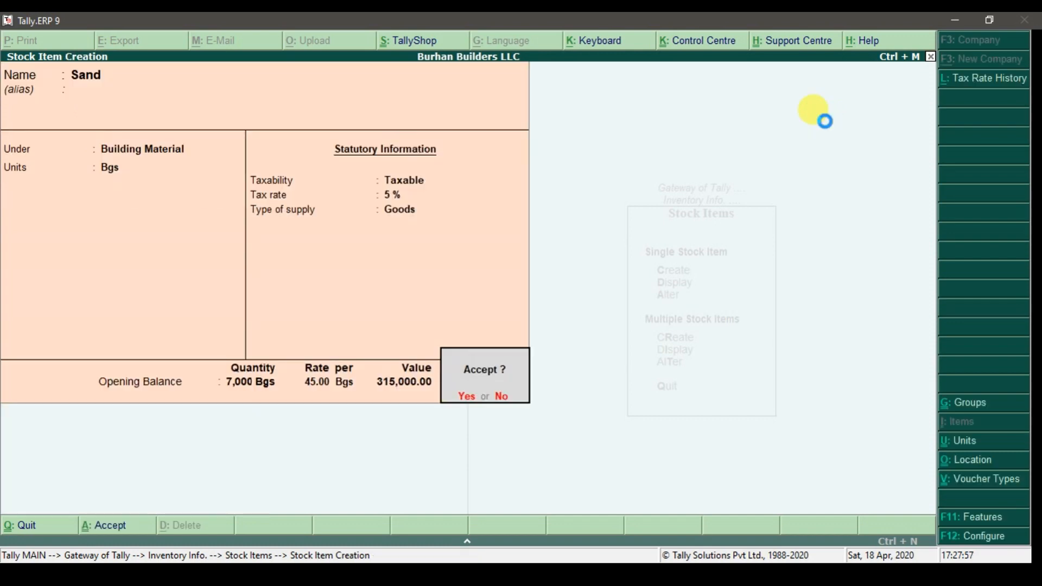
pyautogui.press('Return')
# - Check the stock item list in Excel and start Tally stock item Cements Bags under the Building Material group
pyautogui.hotkey('alt', 'Tab')
pyautogui.hotkey('alt', 'Tab')
pyautogui.write('Cement')
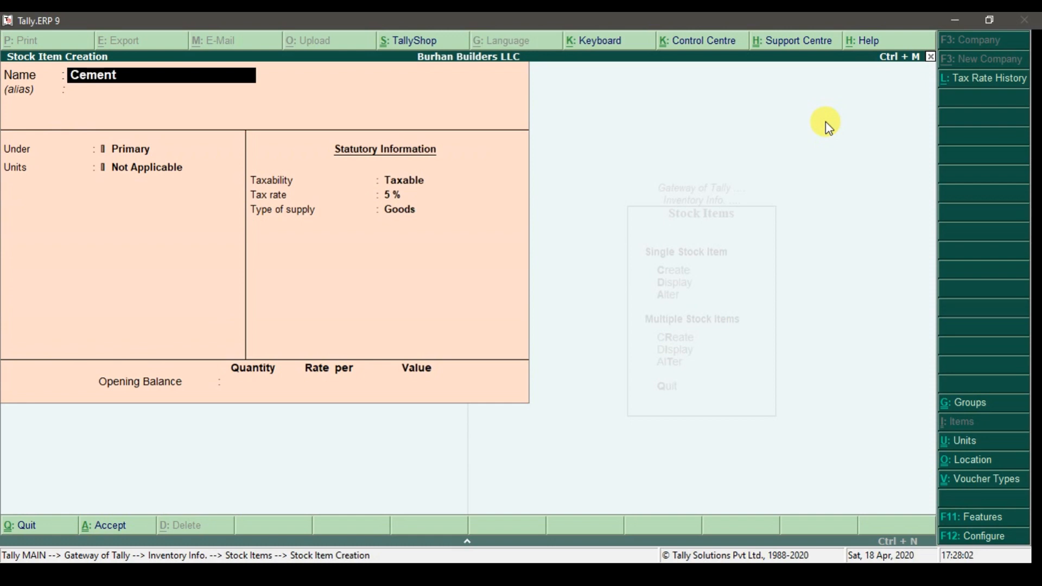
pyautogui.write('s Bags')
pyautogui.press('Return')
pyautogui.press('Return')
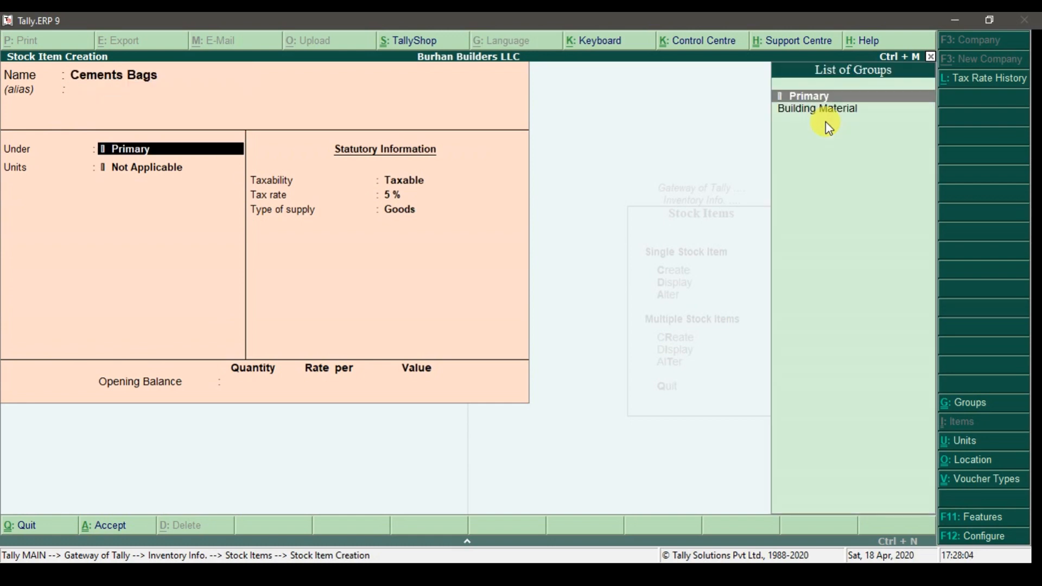
pyautogui.press('Down')
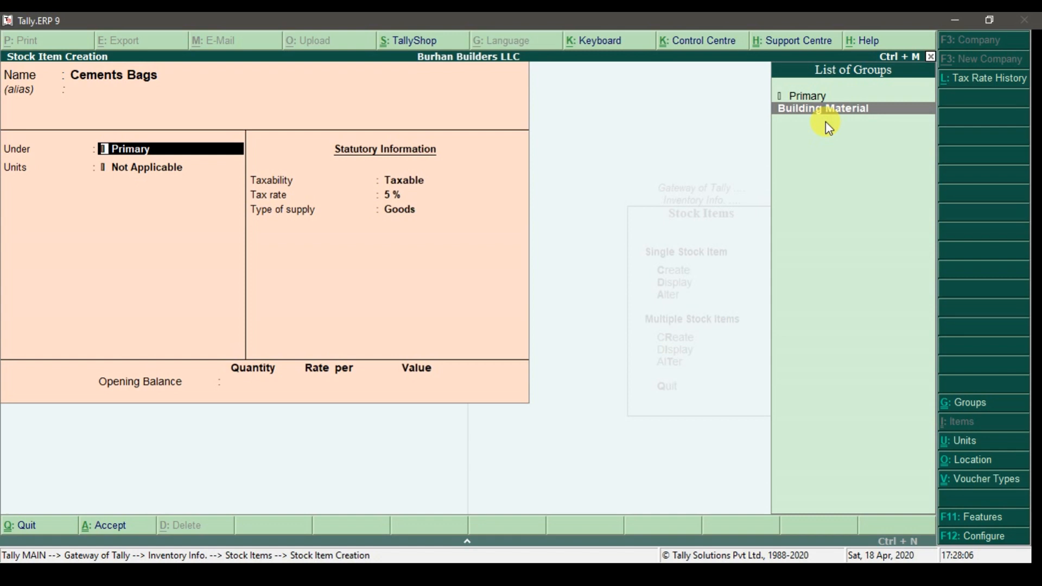
pyautogui.press('Return')
# - Set the unit of Cements Bags to Bgs and keep its VAT details as Taxable, 5%, Goods
pyautogui.press('Down')
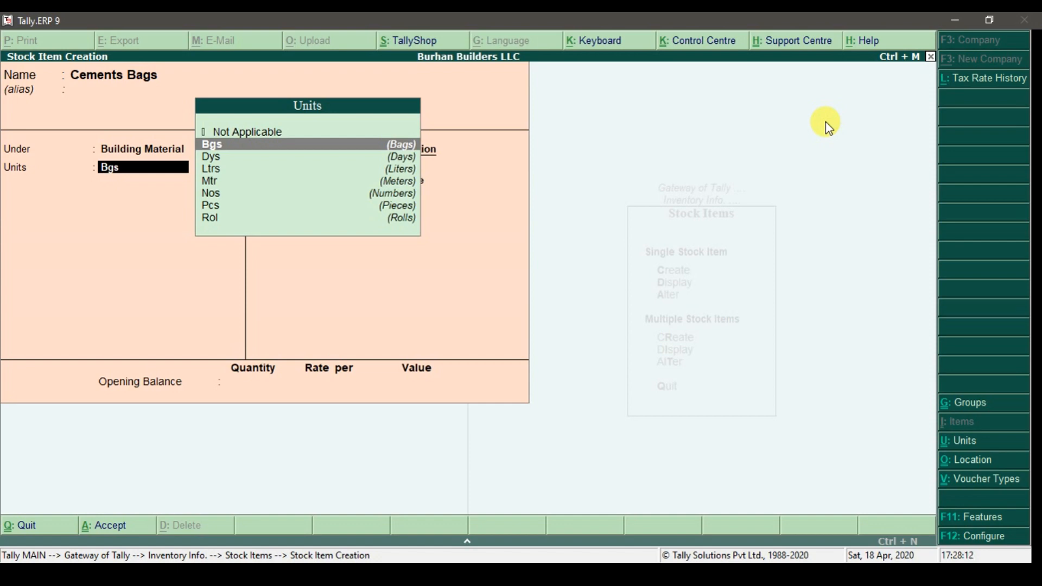
pyautogui.press('Return')
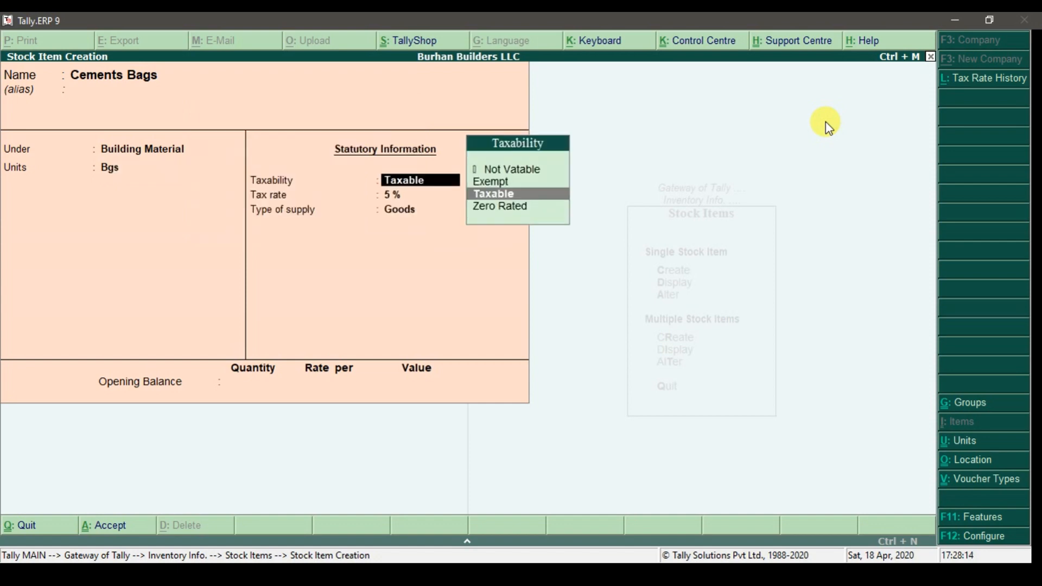
pyautogui.press('Return')
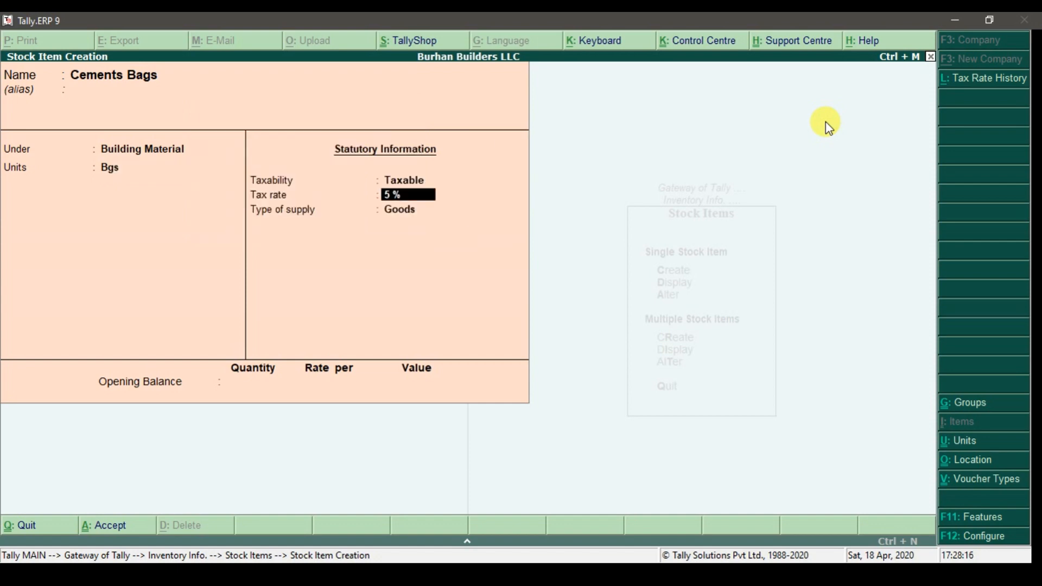
pyautogui.press('Return')
pyautogui.press('Return')
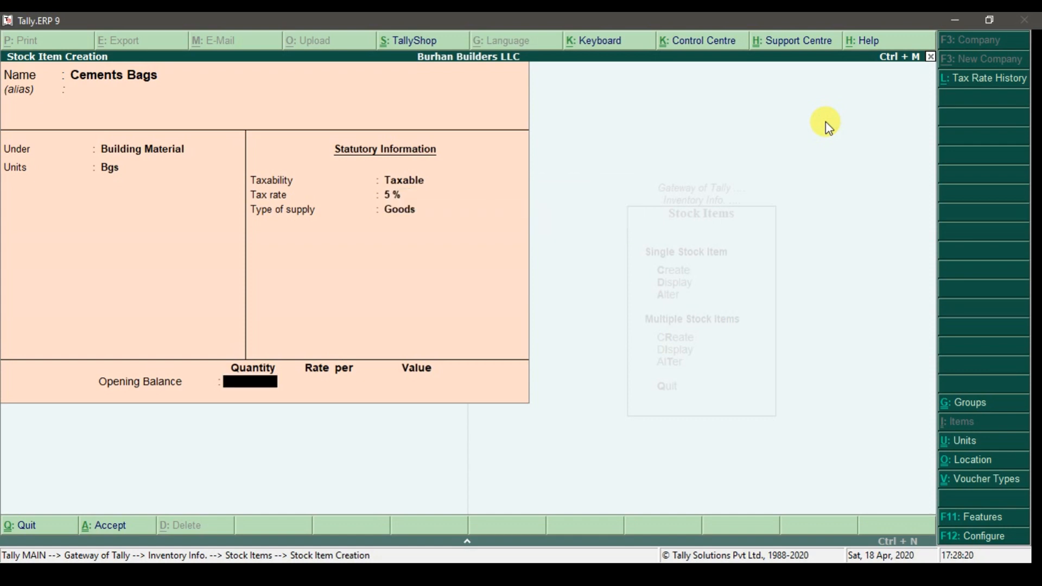
# - Enter an opening balance of 6000 Bgs for Cements Bags in Dubai Warehouse at a rate of 50, and save the item
pyautogui.write('000')
pyautogui.press('Return')
pyautogui.press('Down')
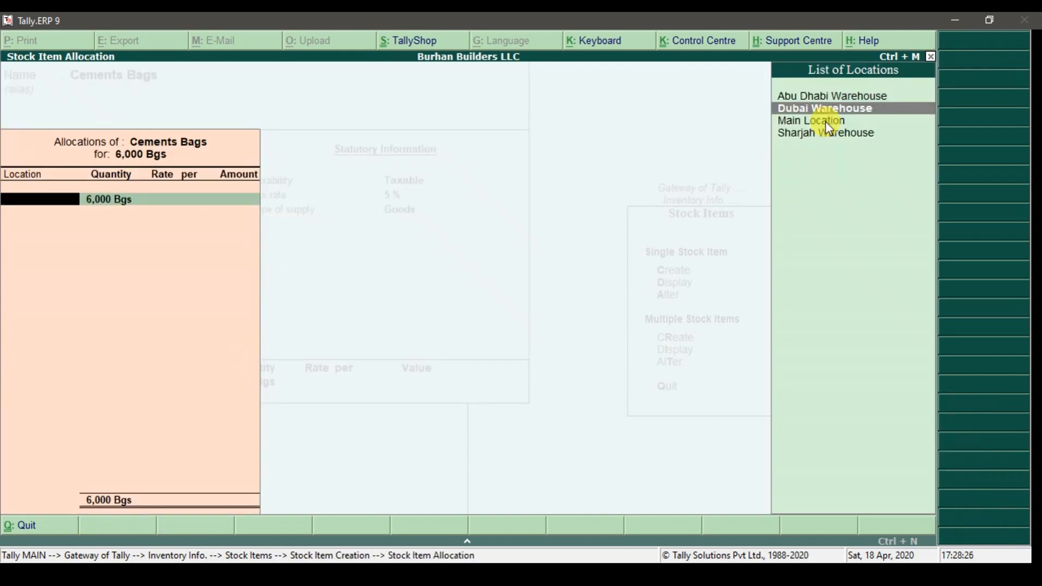
pyautogui.press('Return')
pyautogui.press('Return')
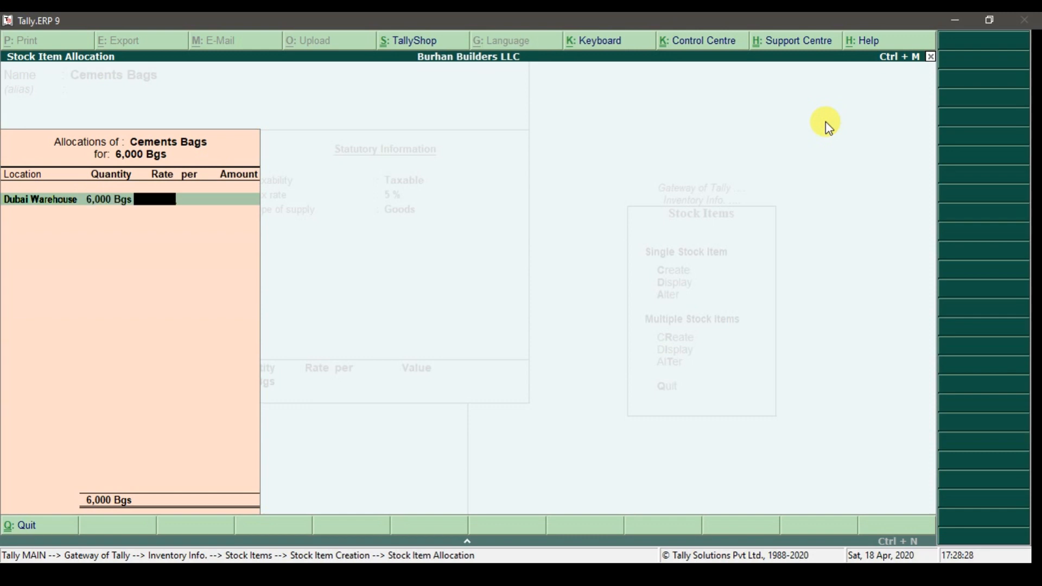
pyautogui.write('50')
pyautogui.press('Return')
pyautogui.press('Return')
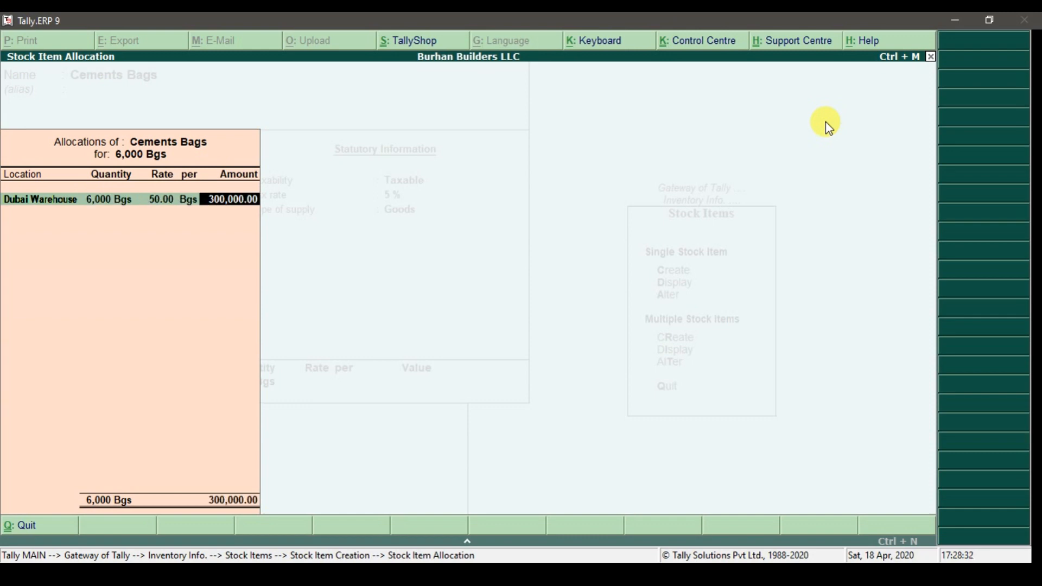
pyautogui.press('Return')
pyautogui.press('Return')
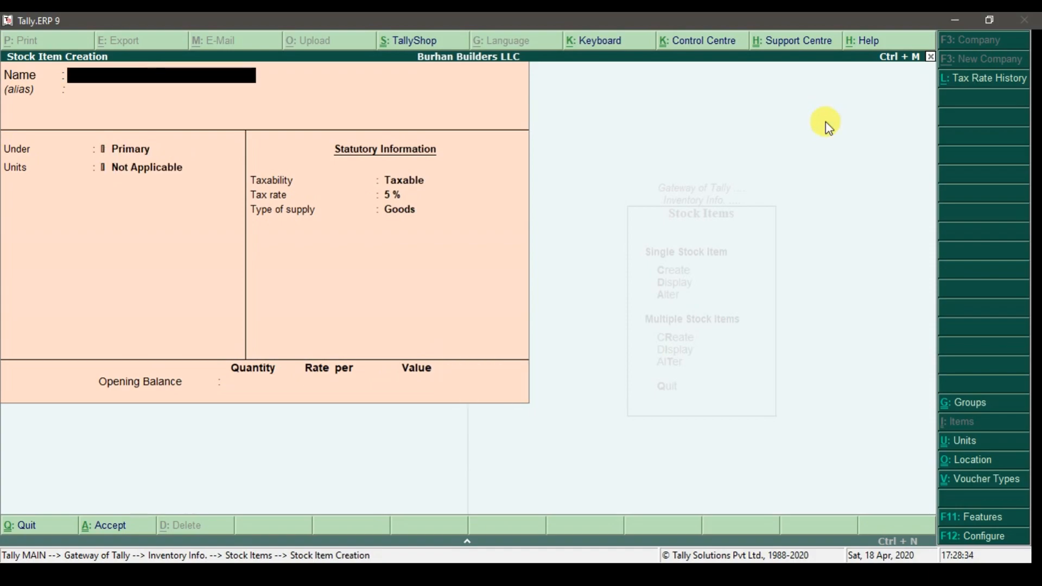
# - Look up the next stock item in Excel and start Tally stock item Paint under the Building Material group
pyautogui.hotkey('alt', 'Tab')
pyautogui.press('Down')
pyautogui.press('Down')
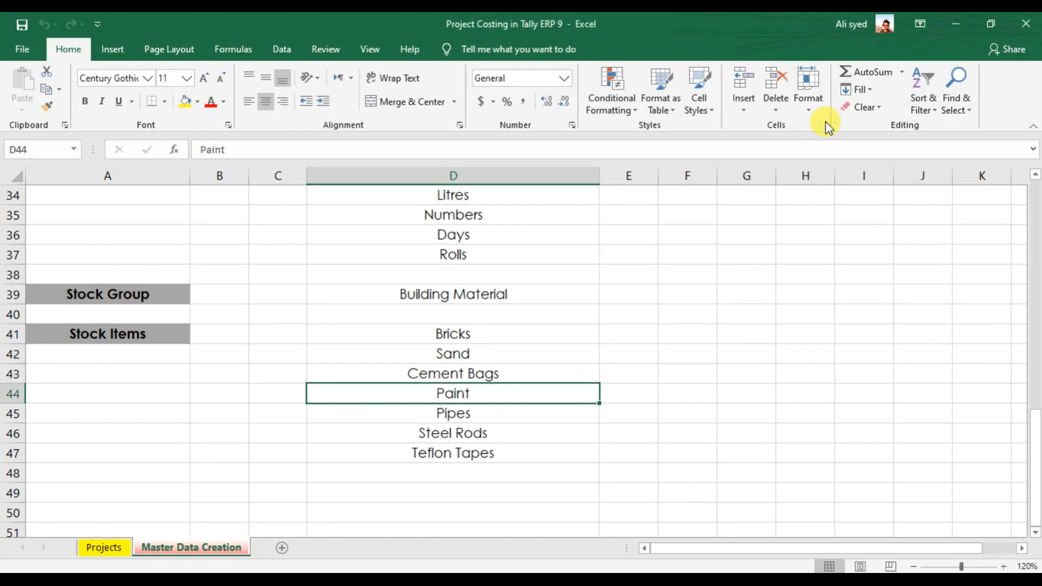
pyautogui.hotkey('alt', 'Tab')
pyautogui.write('Paint')
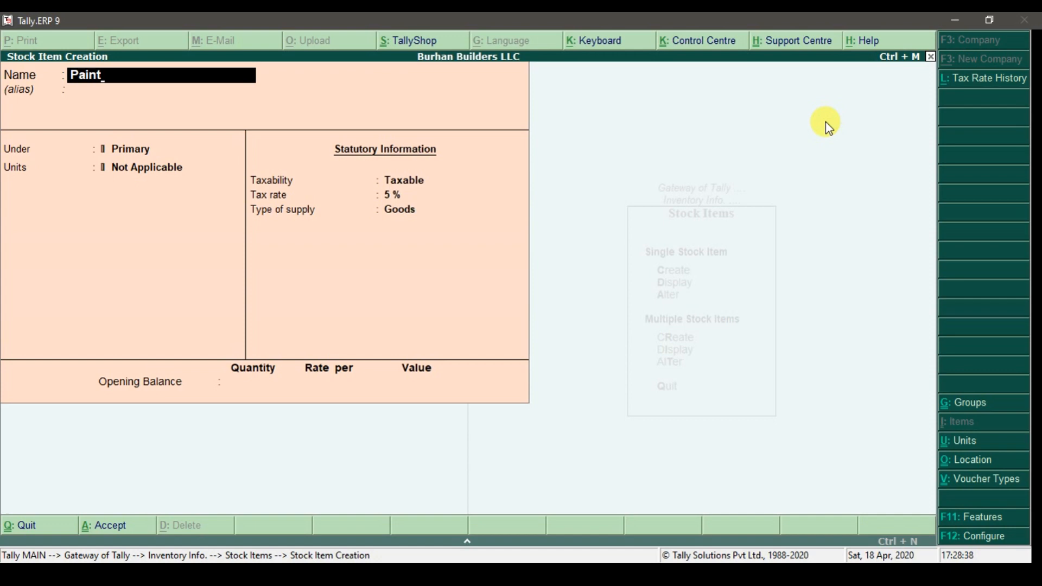
pyautogui.press('Return')
pyautogui.press('Return')
pyautogui.press('Down')
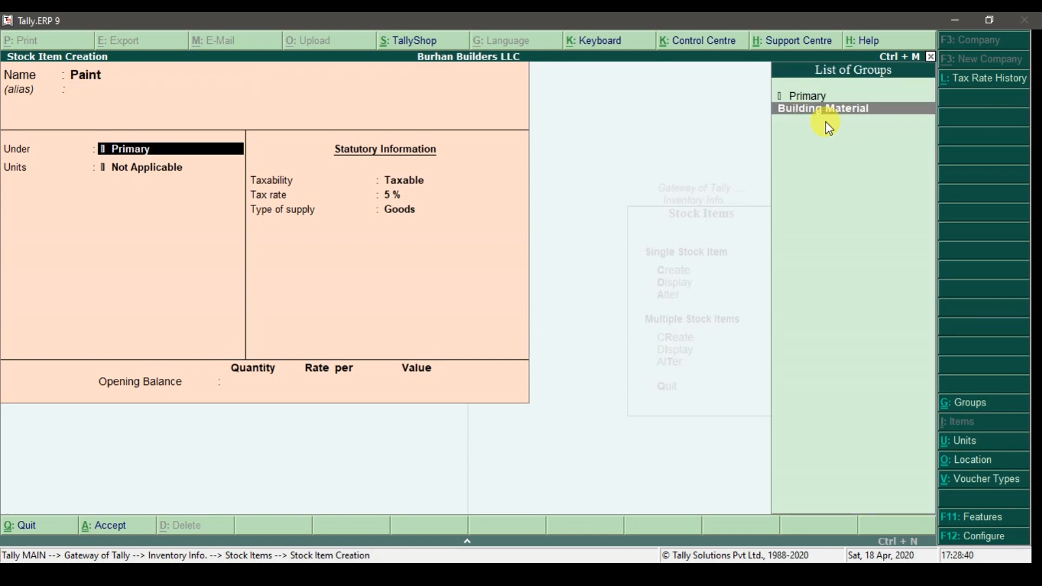
pyautogui.press('Return')
# - Set the unit of Paint to Ltrs and keep its VAT details as Taxable, 5%, Goods
pyautogui.press('Down')
pyautogui.press('Down')
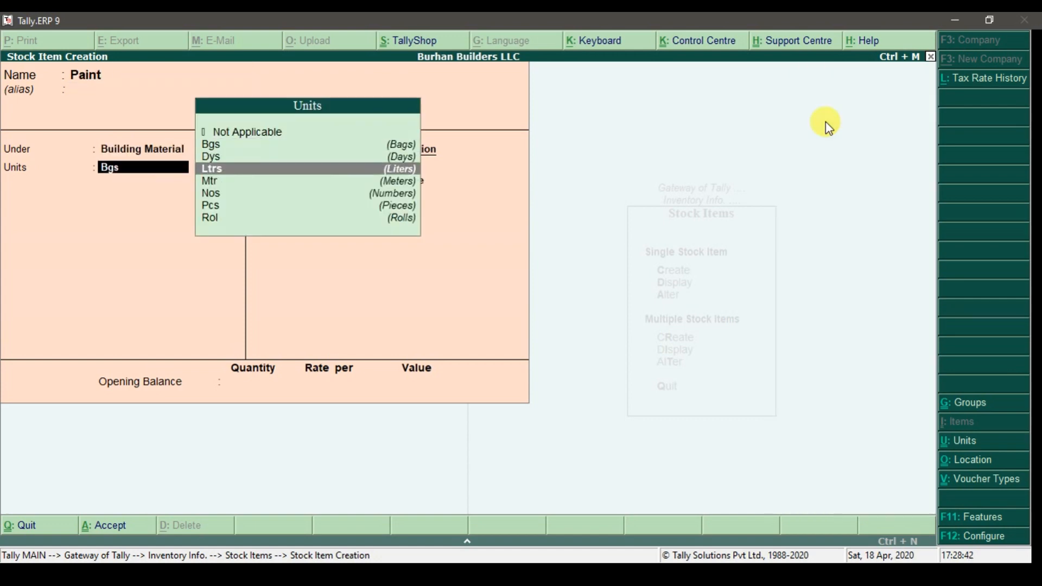
pyautogui.press('Return')
pyautogui.press('Return')
pyautogui.press('Return')
pyautogui.press('Return')
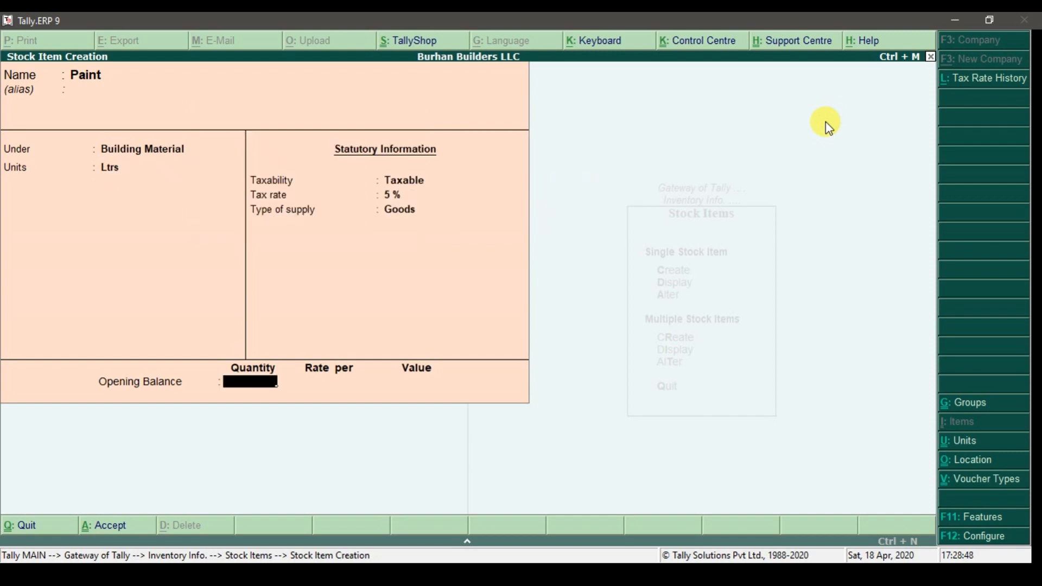
# - Enter an opening balance of 5000 Ltrs for Paint in Dubai Warehouse at a rate of 35, and save the item
pyautogui.write('5000')
pyautogui.press('Return')
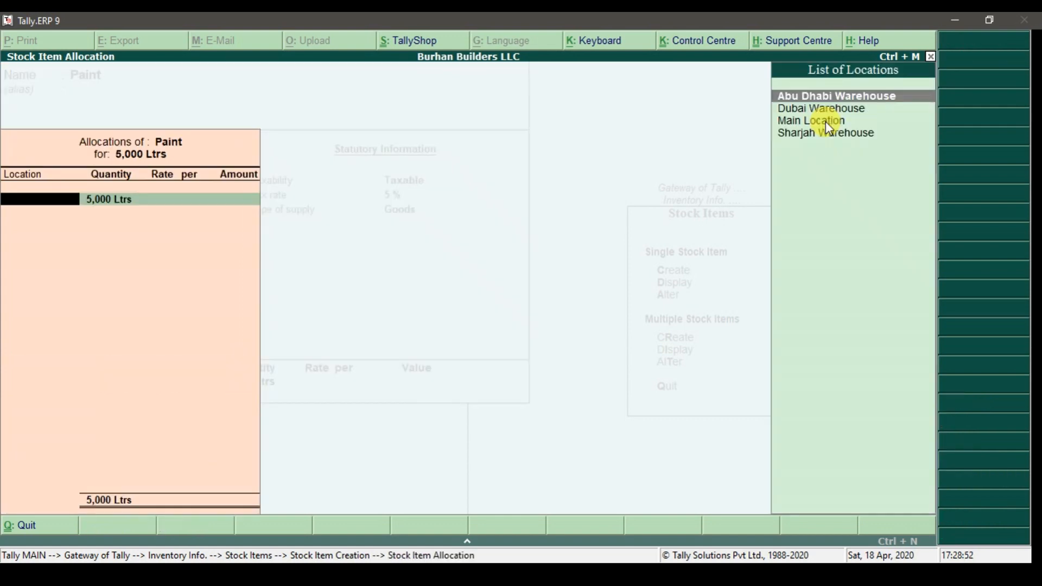
pyautogui.press('Down')
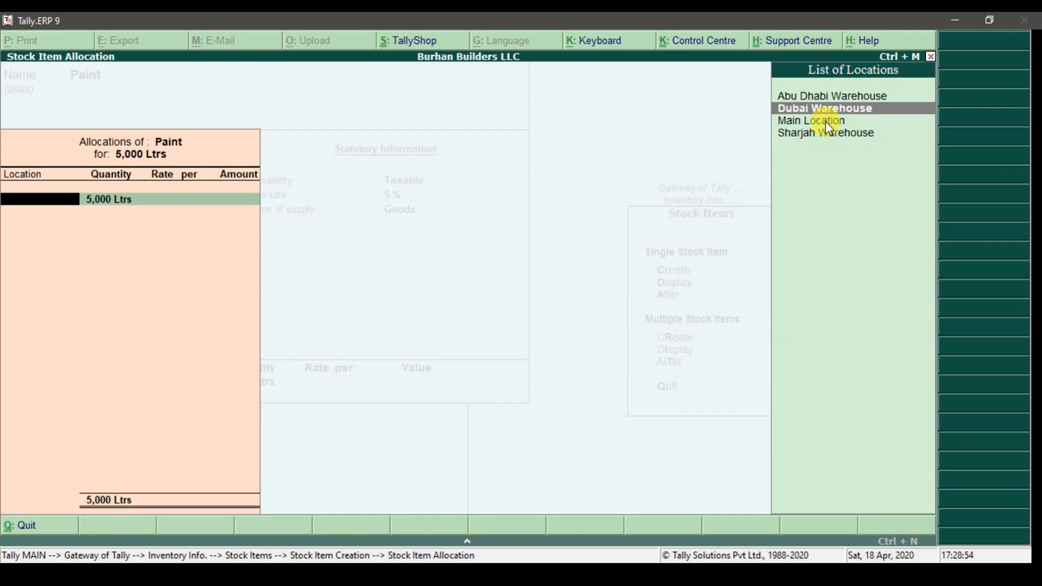
pyautogui.press('Return')
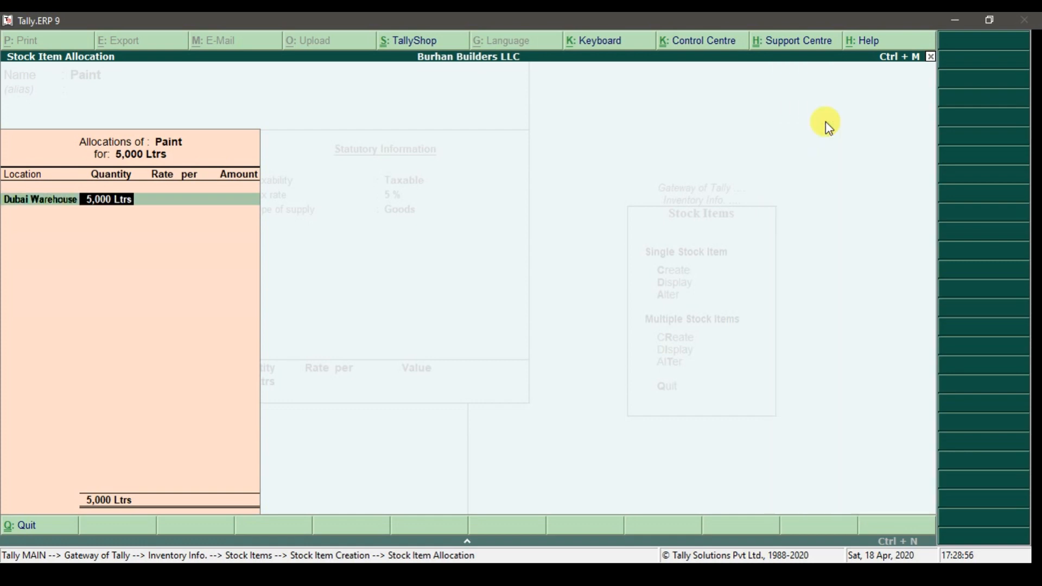
pyautogui.press('Return')
pyautogui.write('3')
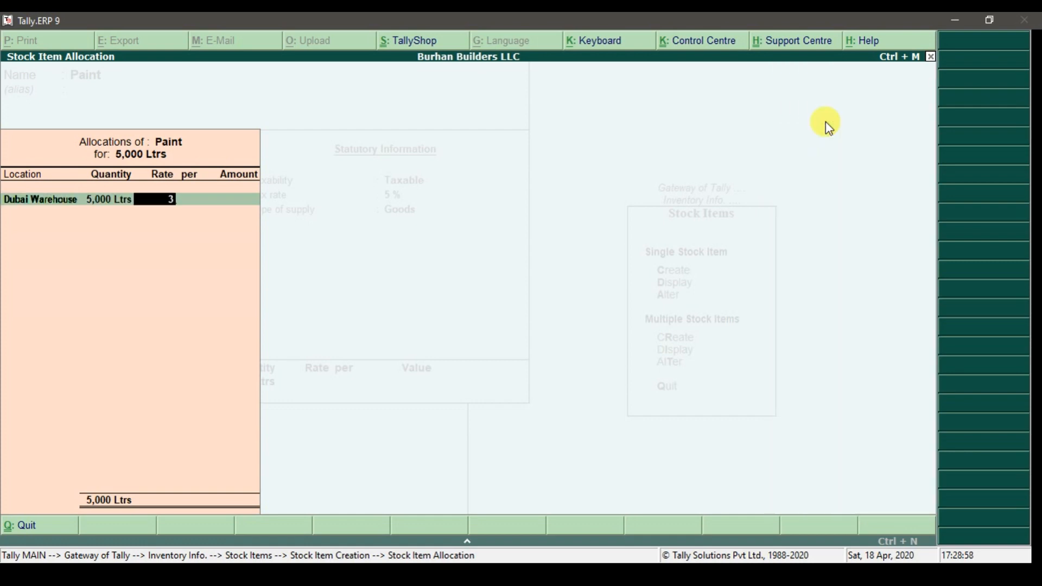
pyautogui.write('5')
pyautogui.press('Return')
pyautogui.press('Return')
pyautogui.press('Return')
pyautogui.press('Return')
pyautogui.press('Return')
# - Look up the next stock item in Excel and start Tally stock item Pipes under the Building Material group
pyautogui.hotkey('alt', 'Tab')
pyautogui.press('Down')
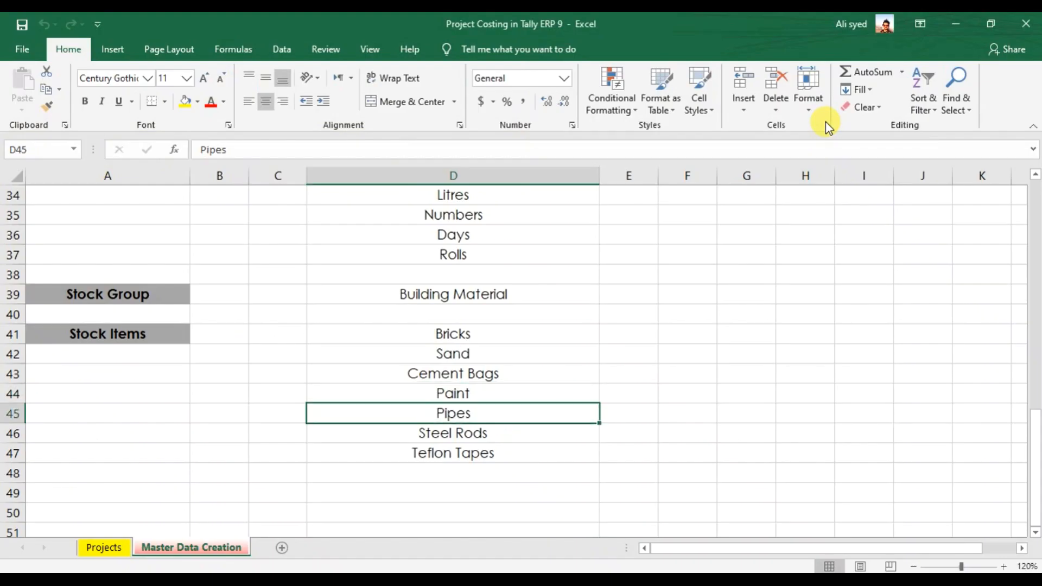
pyautogui.hotkey('alt', 'Tab')
pyautogui.write('Pipes')
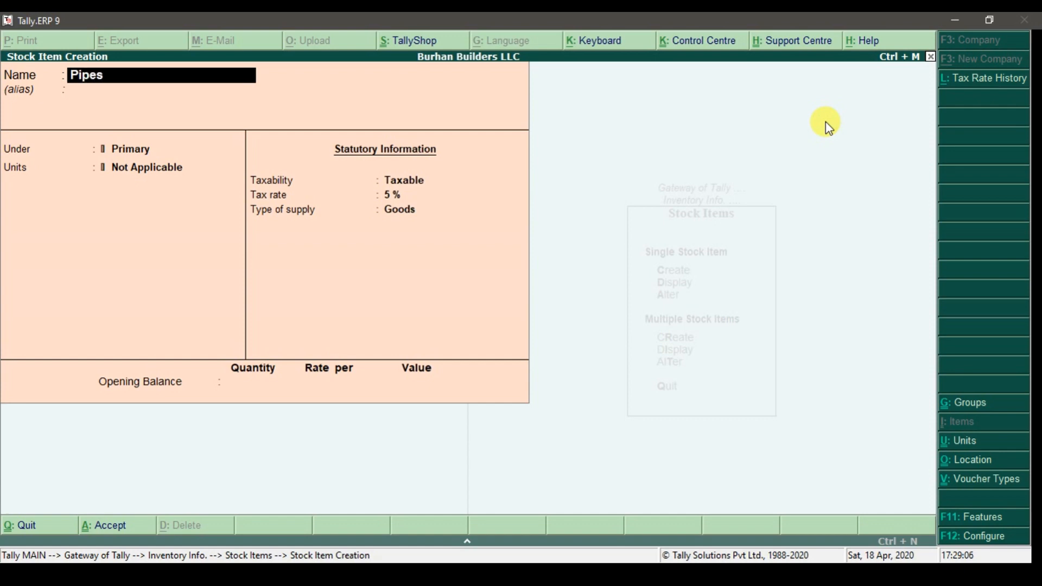
pyautogui.press('Return')
pyautogui.press('Down')
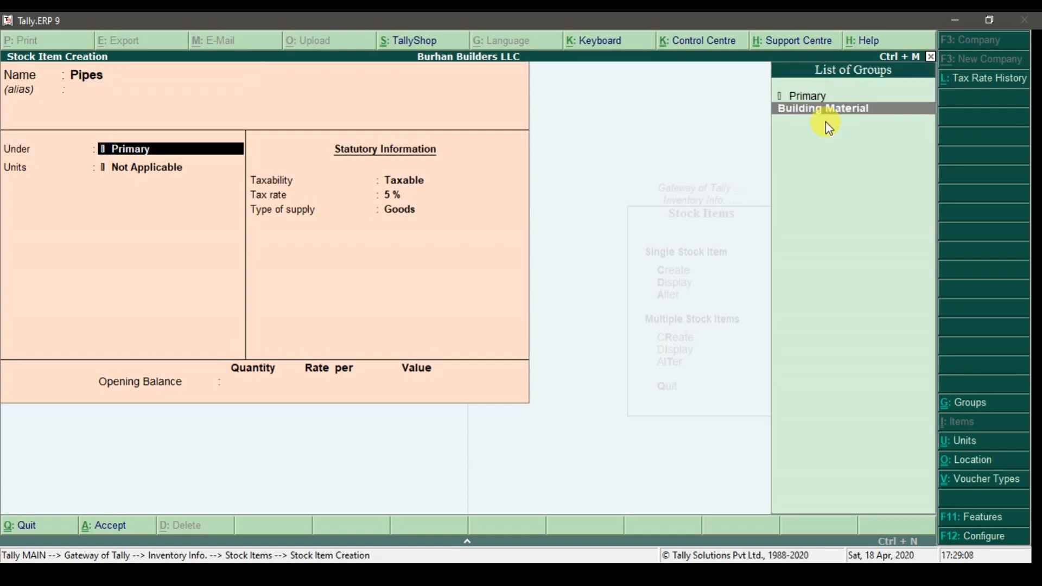
pyautogui.press('Return')
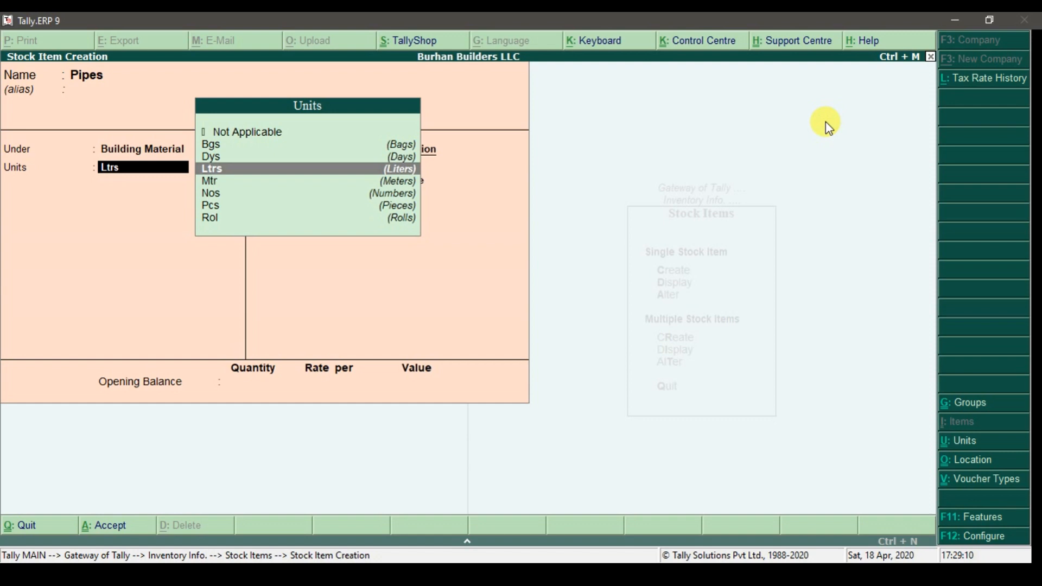
# - Set the unit of Pipes to Mtr and keep its VAT details as Taxable, 5%, Goods
pyautogui.press('Down')
pyautogui.press('Return')
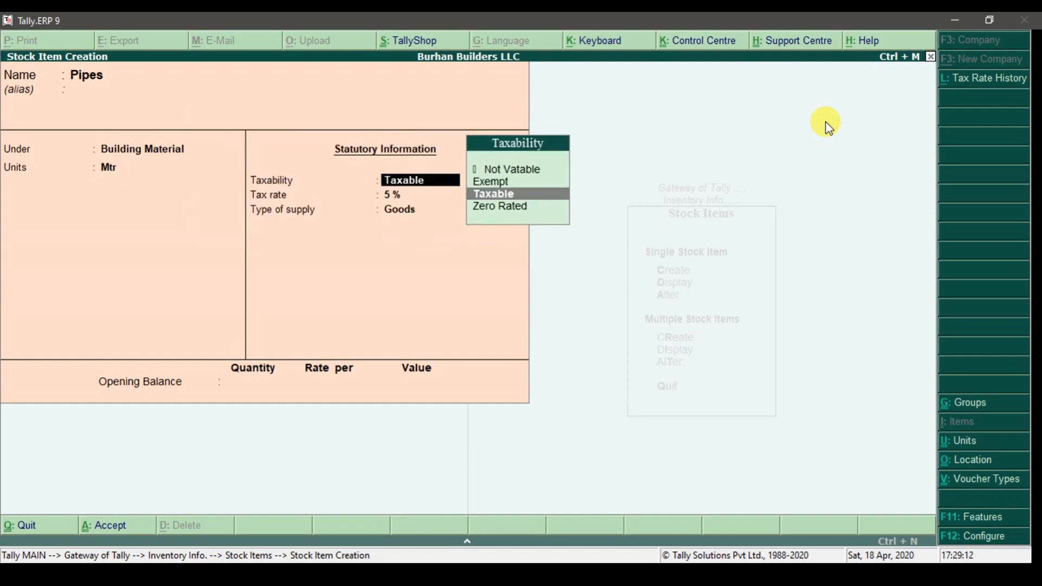
pyautogui.press('Return')
pyautogui.press('Return')
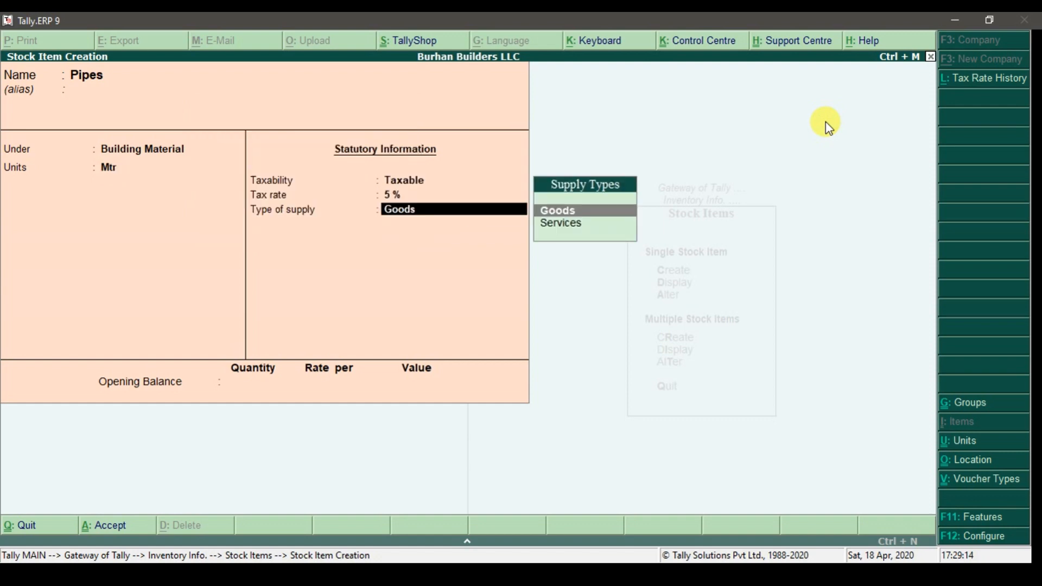
pyautogui.press('Return')
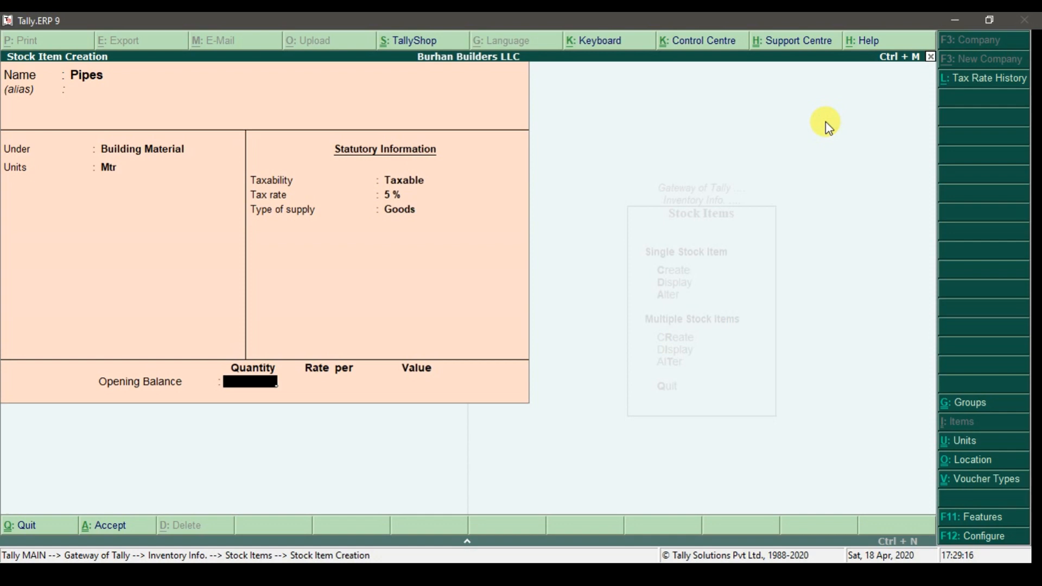
# - Enter an opening balance of 7500 Mtr for Pipes in Dubai Warehouse at a rate of 18, and save the item
pyautogui.write('7500')
pyautogui.press('Return')
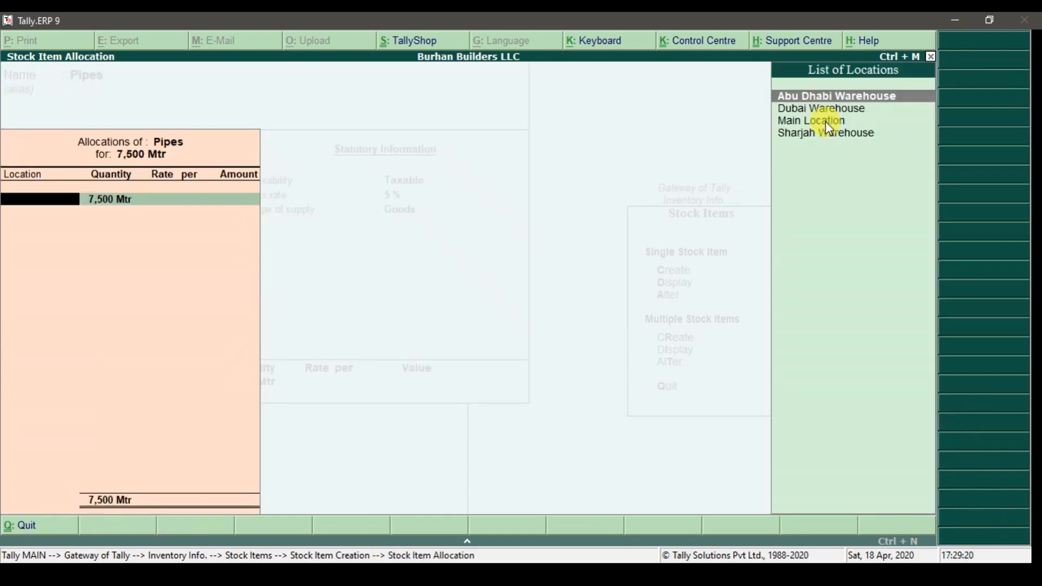
pyautogui.press('Down')
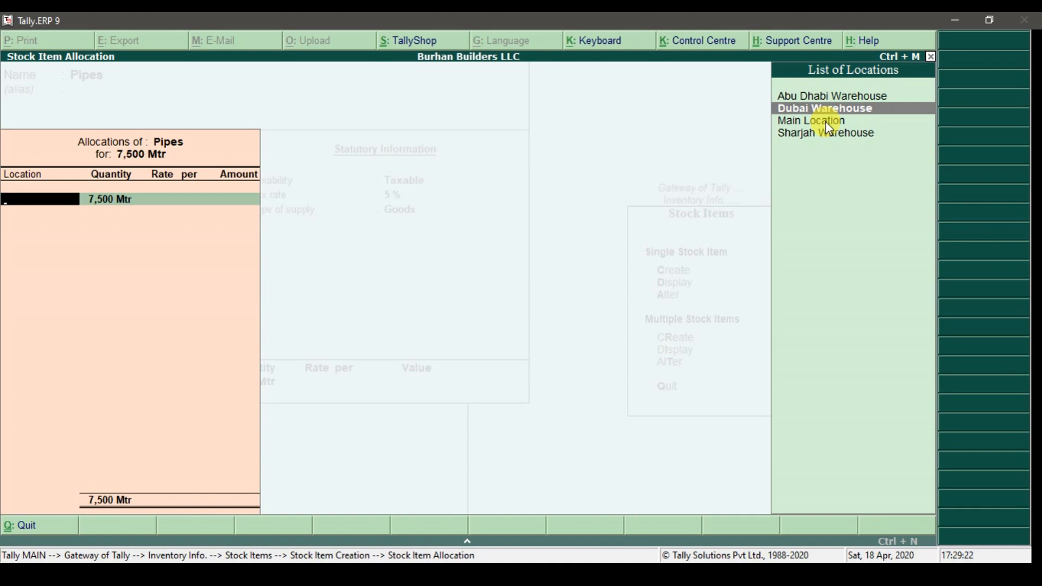
pyautogui.press('Return')
pyautogui.press('Return')
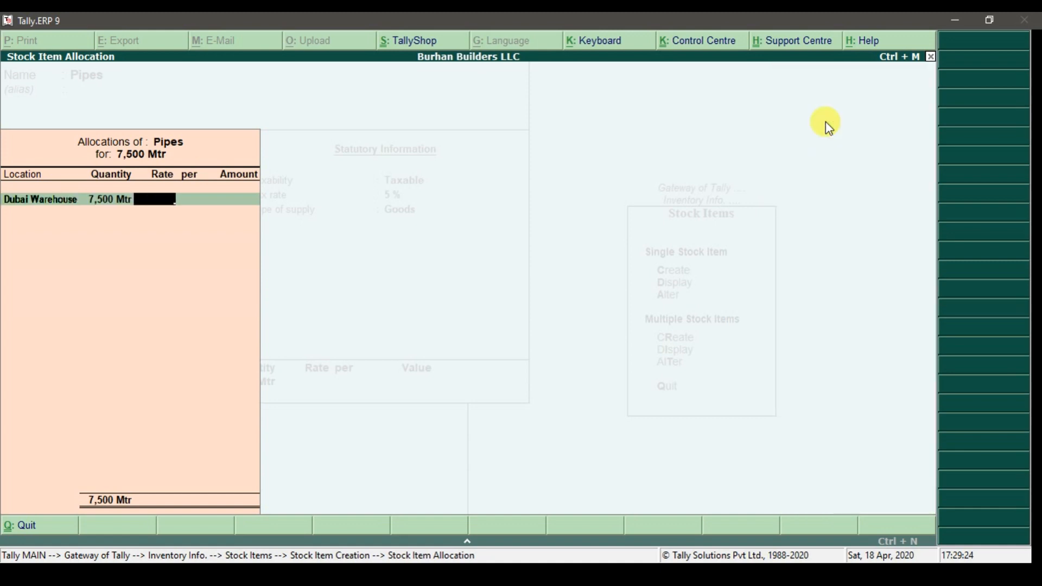
pyautogui.write('18')
pyautogui.press('Return')
pyautogui.press('Return')
pyautogui.press('Return')
pyautogui.press('Return')
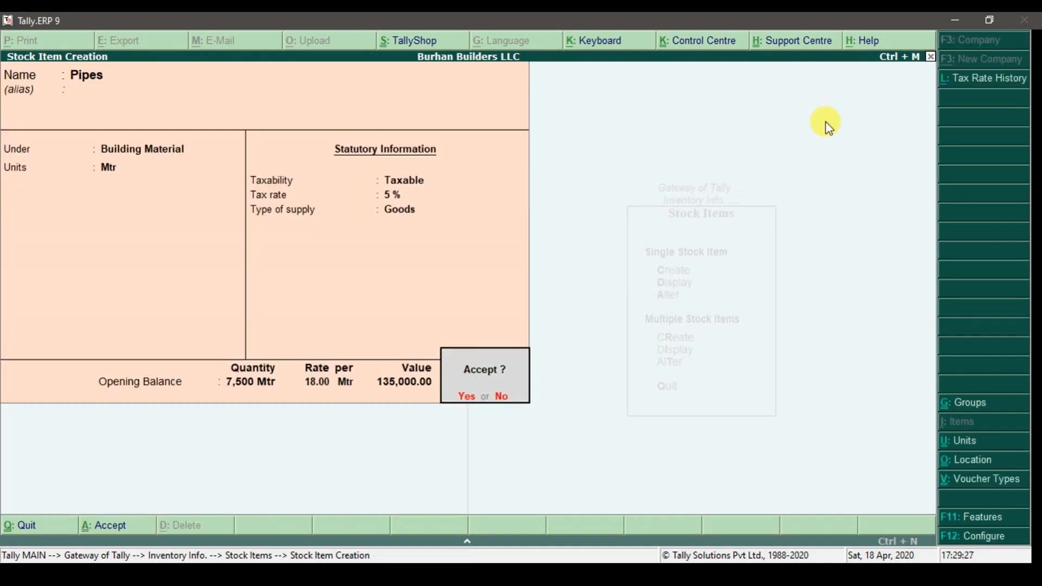
pyautogui.press('Return')
# - Look up the next stock item in Excel and start Tally stock item Steel Rods under the Building Material group
pyautogui.hotkey('alt', 'Tab')
pyautogui.press('Down')
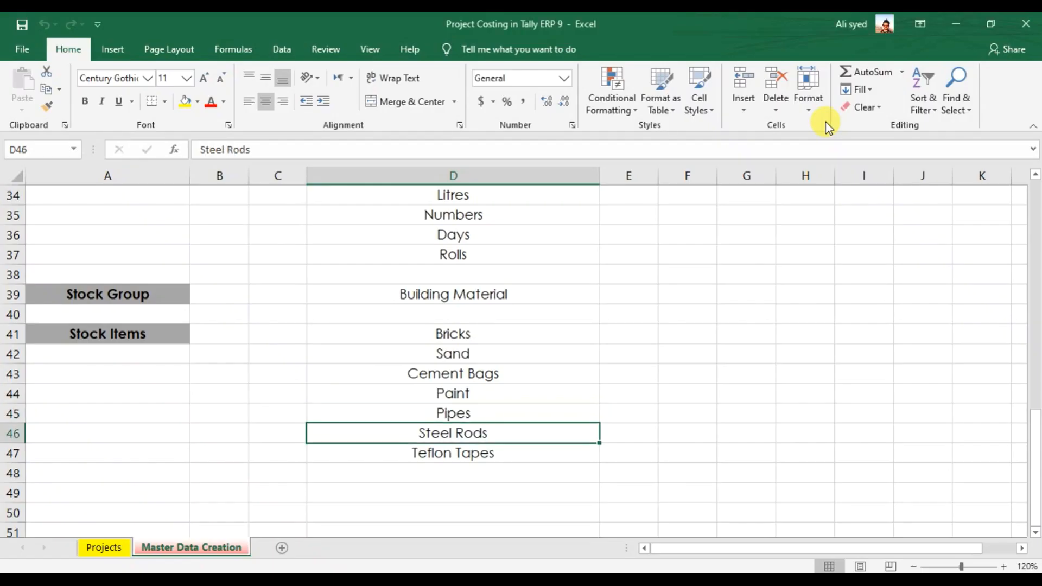
pyautogui.hotkey('alt', 'Tab')
pyautogui.write('Stee')
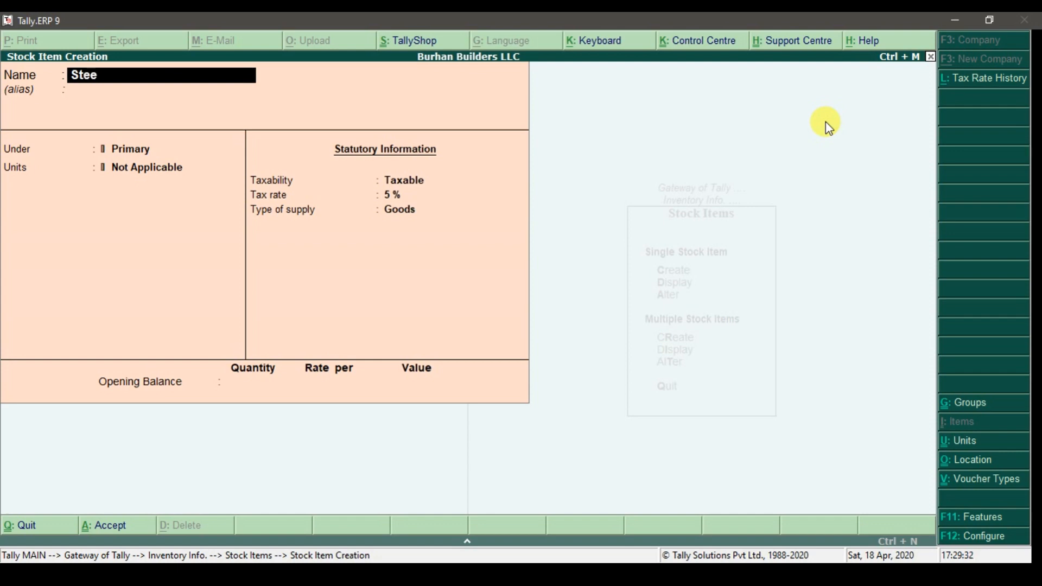
pyautogui.write('l Rods')
pyautogui.press('Return')
pyautogui.press('Return')
pyautogui.press('Down')
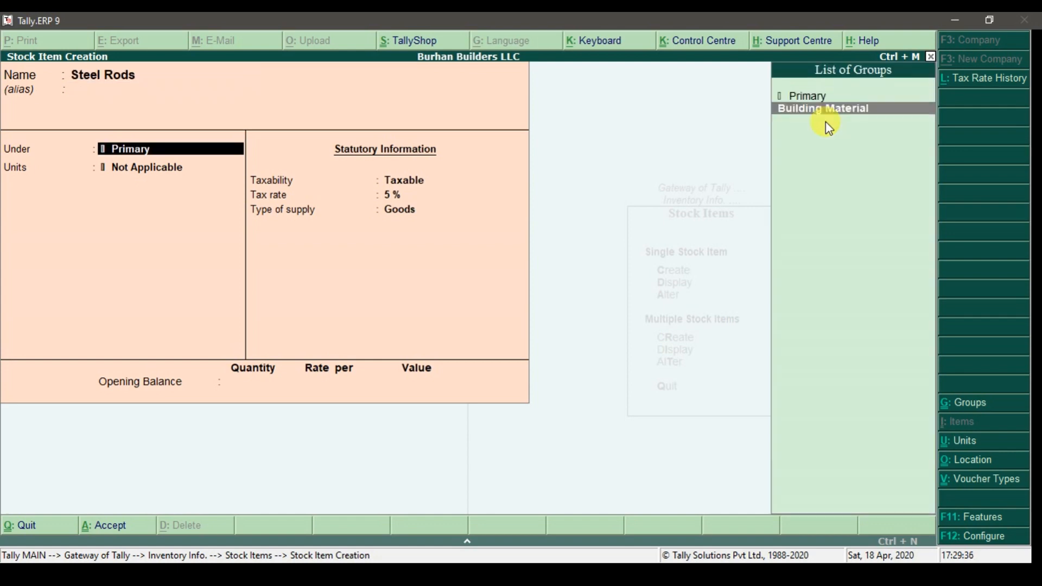
pyautogui.press('Return')
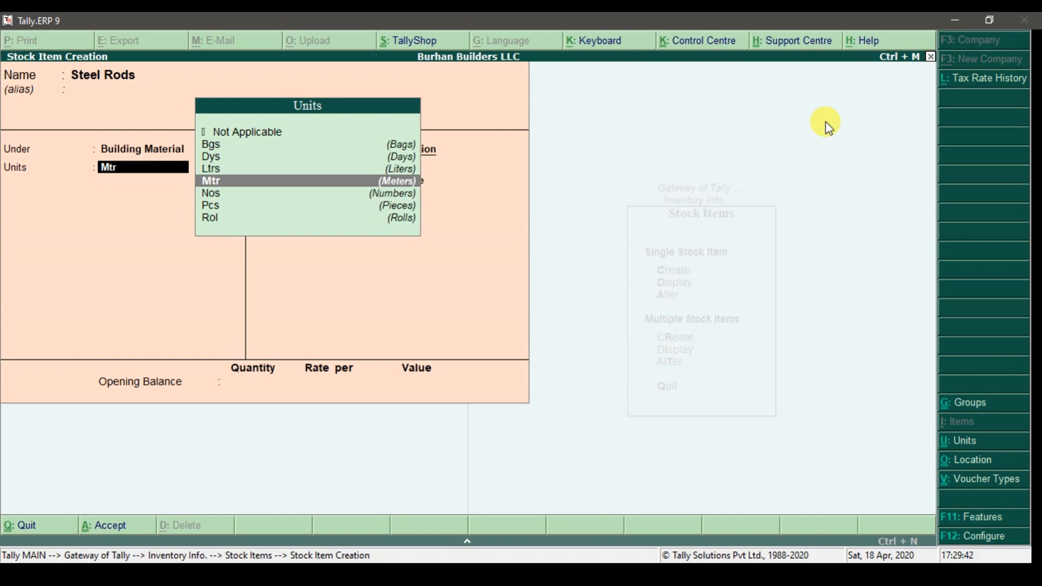
# - Set the unit of Steel Rods to Mtr and keep its VAT details as Taxable, 5%, Goods
pyautogui.press('Return')
pyautogui.press('Return')
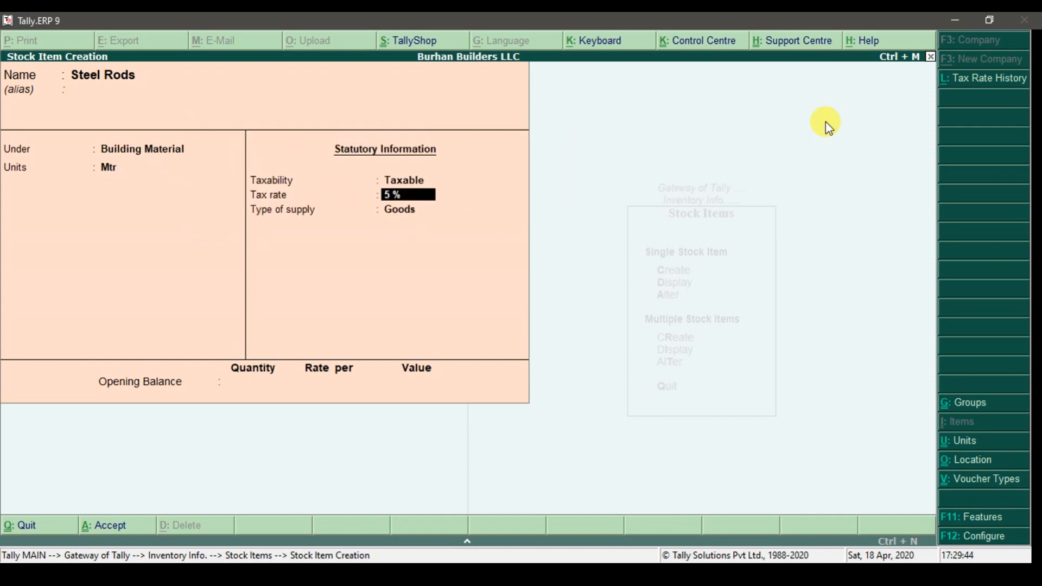
pyautogui.press('Return')
pyautogui.press('Return')
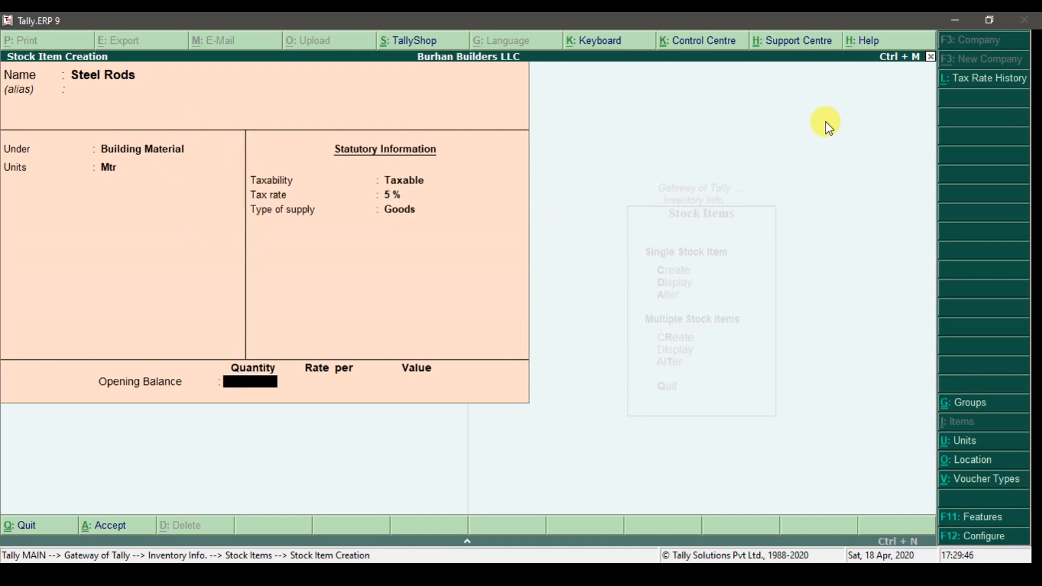
# - Enter an opening balance of 8000 Mtr for Steel Rods in Dubai Warehouse at a rate of 70, and save the item
pyautogui.write('8000')
pyautogui.press('Return')
pyautogui.press('Down')
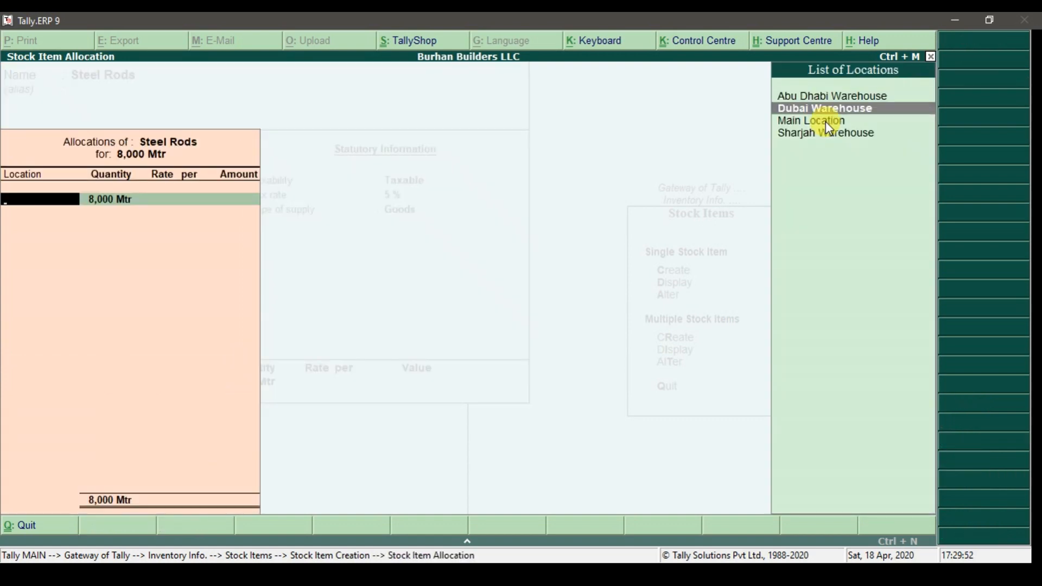
pyautogui.press('Return')
pyautogui.write('70')
pyautogui.press('Return')
pyautogui.press('Return')
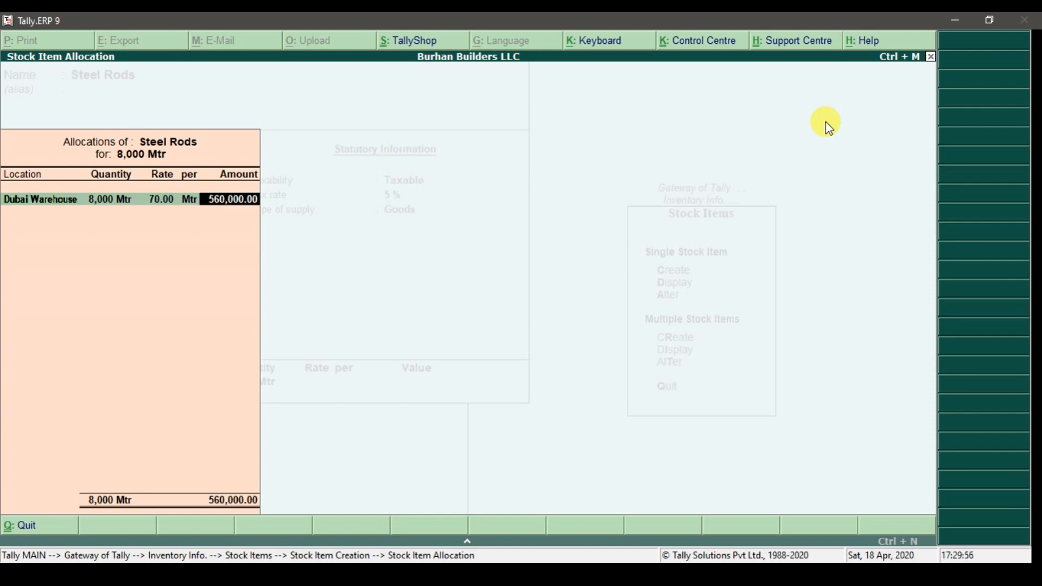
pyautogui.press('Return')
pyautogui.press('Return')
pyautogui.press('Return')
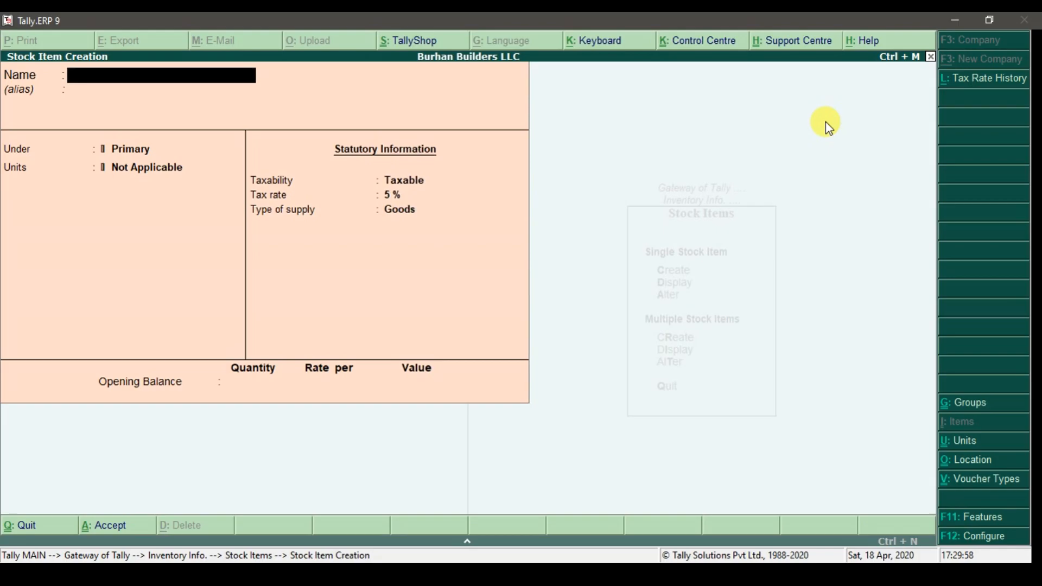
# - Look up the next stock item in Excel and start Tally stock item Teflon Tapes under the Building Material group
pyautogui.hotkey('alt', 'Tab')
pyautogui.press('Down')
pyautogui.hotkey('alt', 'Tab')
pyautogui.write('Teflon Tapes')
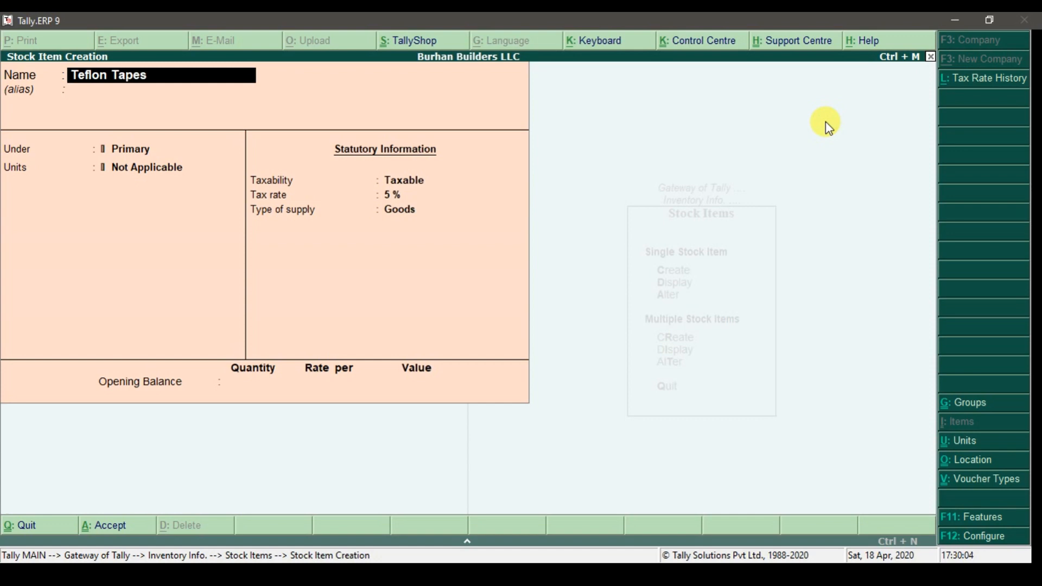
pyautogui.press('Return')
pyautogui.press('Return')
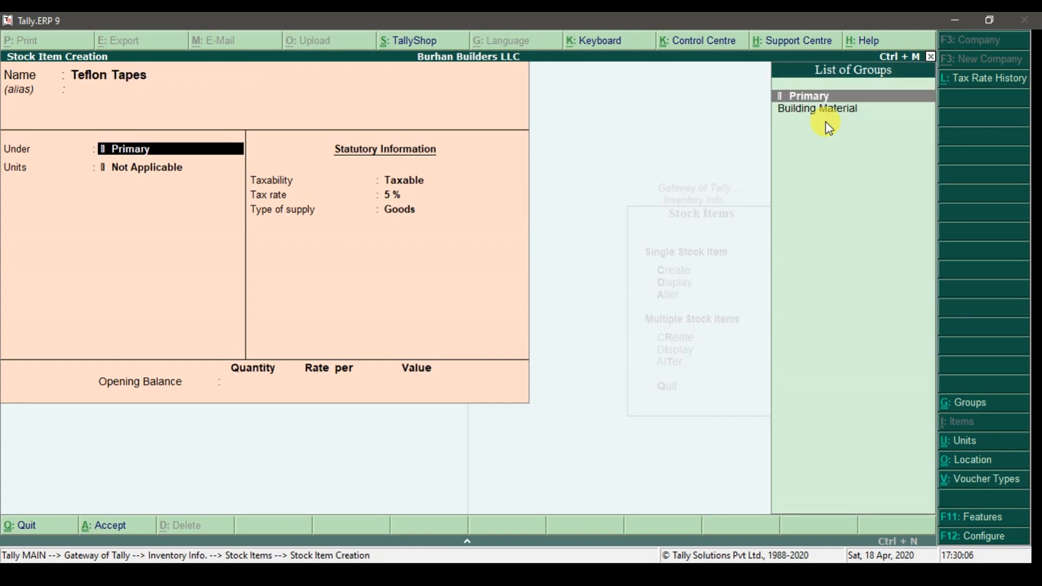
pyautogui.press('Down')
pyautogui.press('Return')
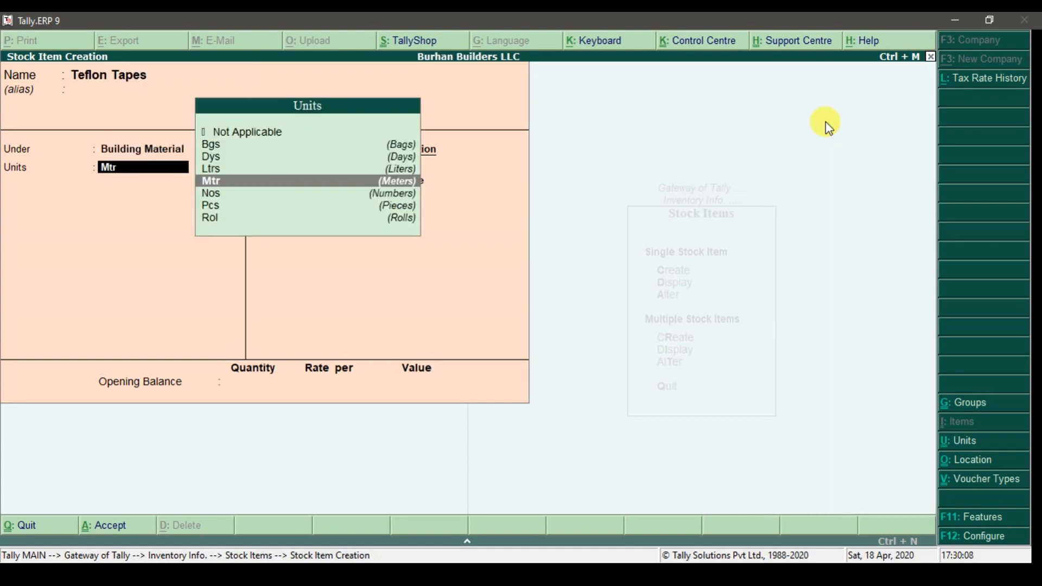
# - Set the unit of Teflon Tapes to Rol and keep its VAT details as Taxable, 5%, Goods
pyautogui.press('Down')
pyautogui.press('Down')
pyautogui.press('Down')
pyautogui.press('Return')
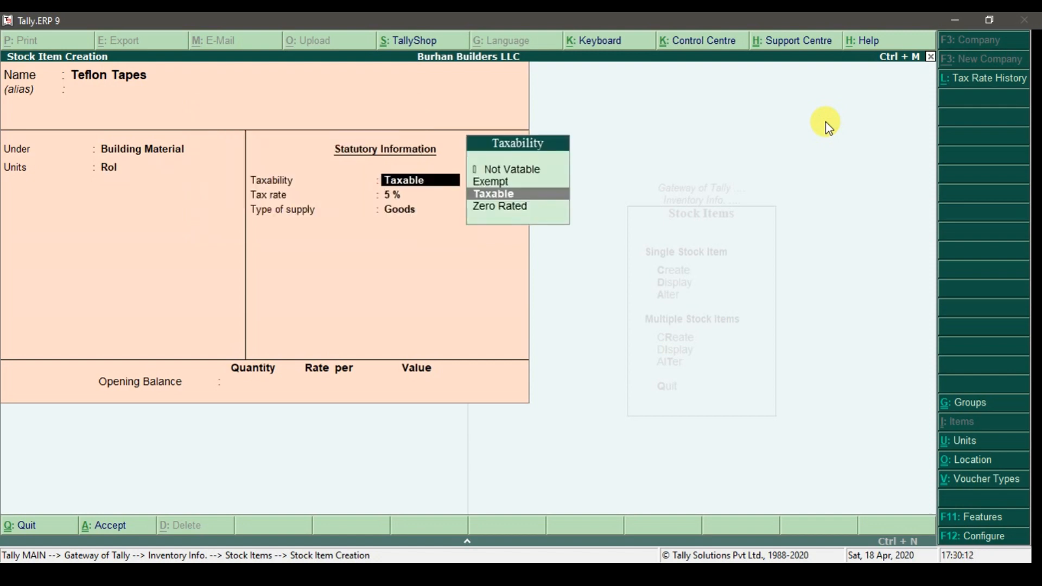
pyautogui.press('Return')
pyautogui.press('Return')
pyautogui.press('Return')
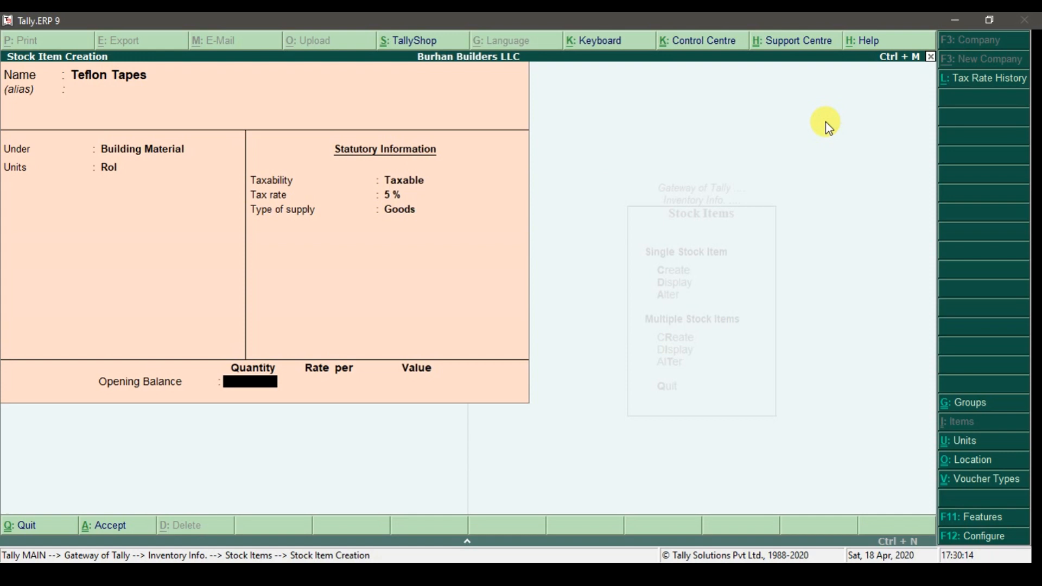
# - Enter an opening balance of 2000 Rol for Teflon Tapes in Dubai Warehouse at a rate of 20, and save the item
pyautogui.write('2000')
pyautogui.press('Return')
pyautogui.press('Down')
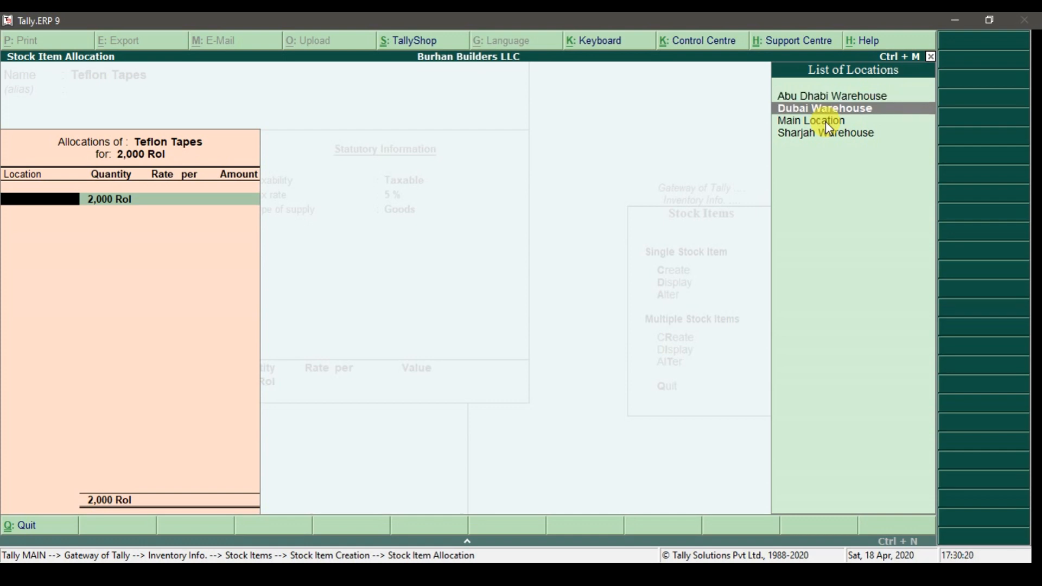
pyautogui.press('Return')
pyautogui.press('Return')
pyautogui.write('20')
pyautogui.press('Return')
pyautogui.press('Return')
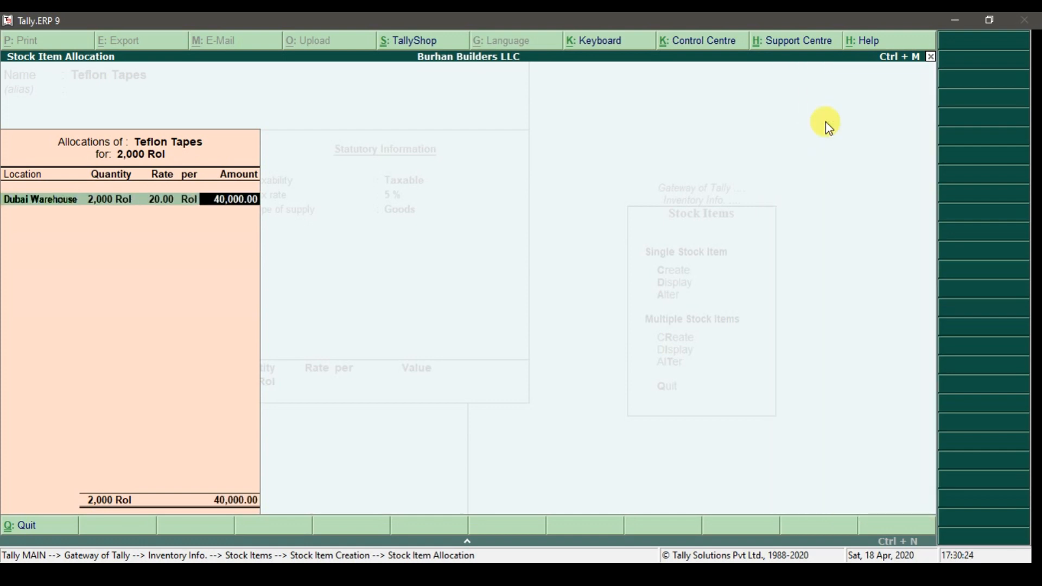
pyautogui.press('Return')
pyautogui.press('Return')
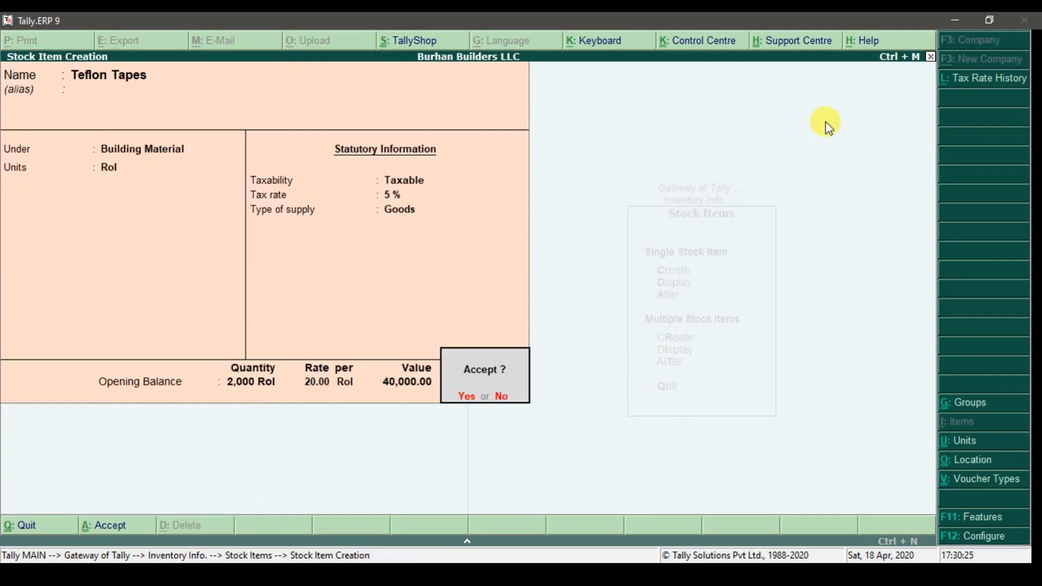
pyautogui.press('Return')
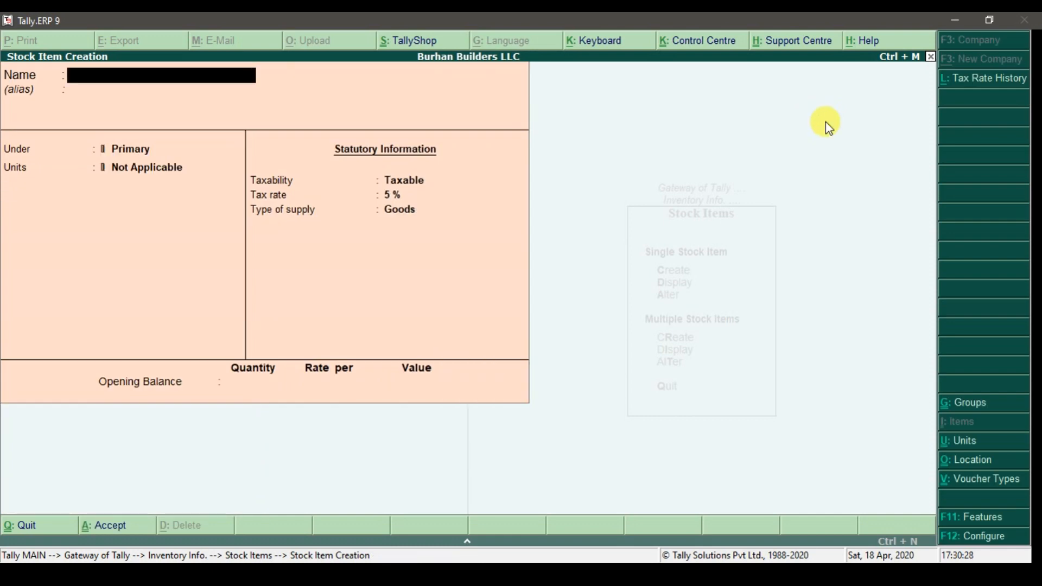
# - Leave stock item creation for the Gateway of Tally and view the Stock Summary report in detailed form
pyautogui.press('Escape')
pyautogui.press('Return')
pyautogui.press('Escape')
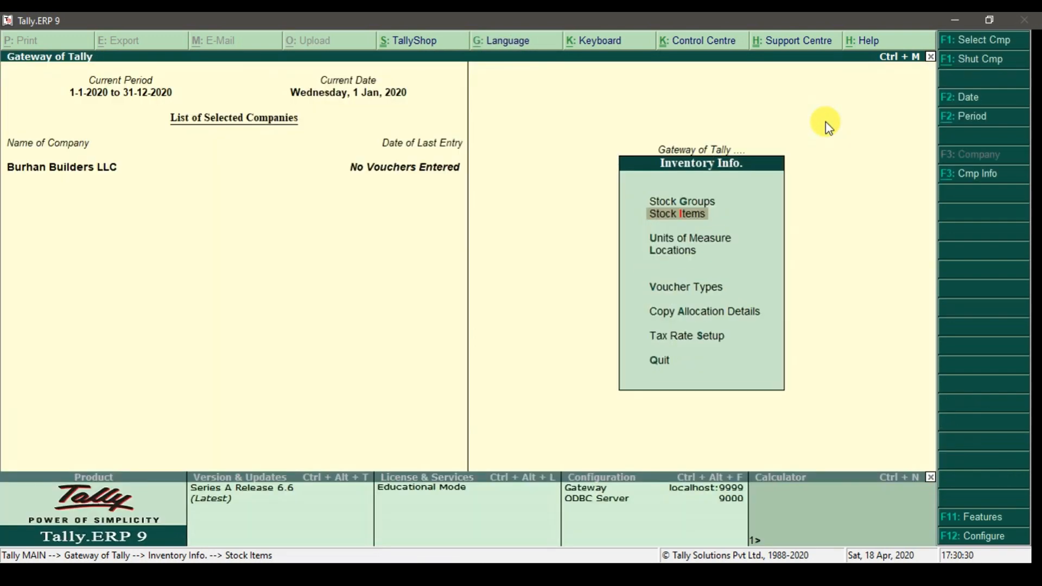
pyautogui.press('Escape')
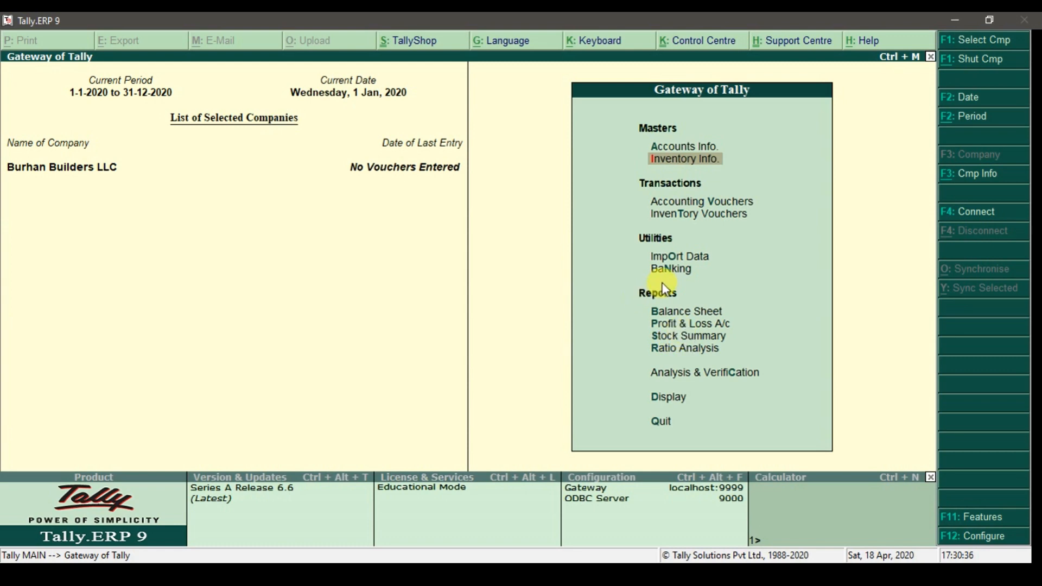
pyautogui.click(676, 342)
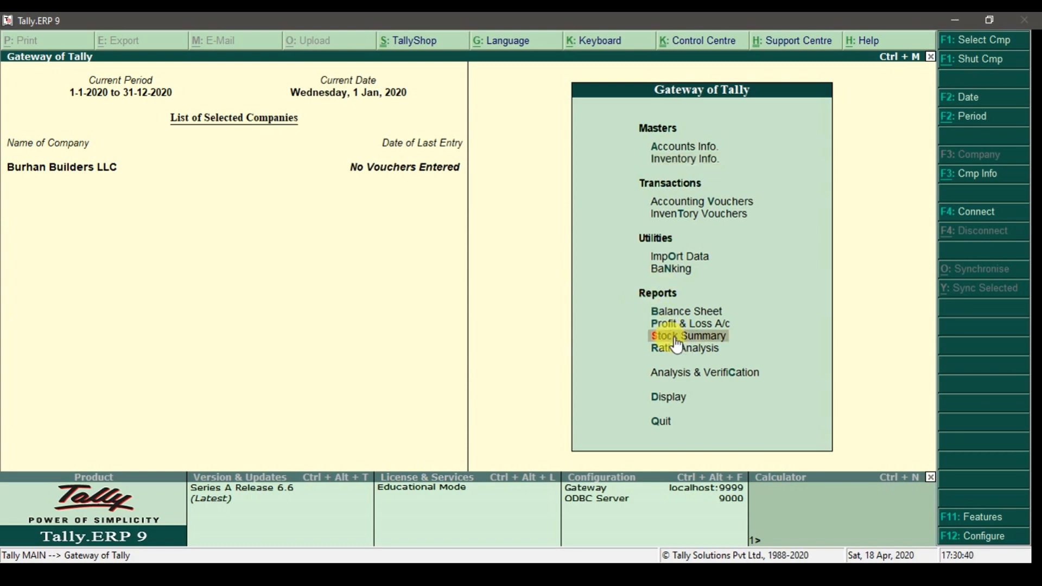
pyautogui.click(675, 339)
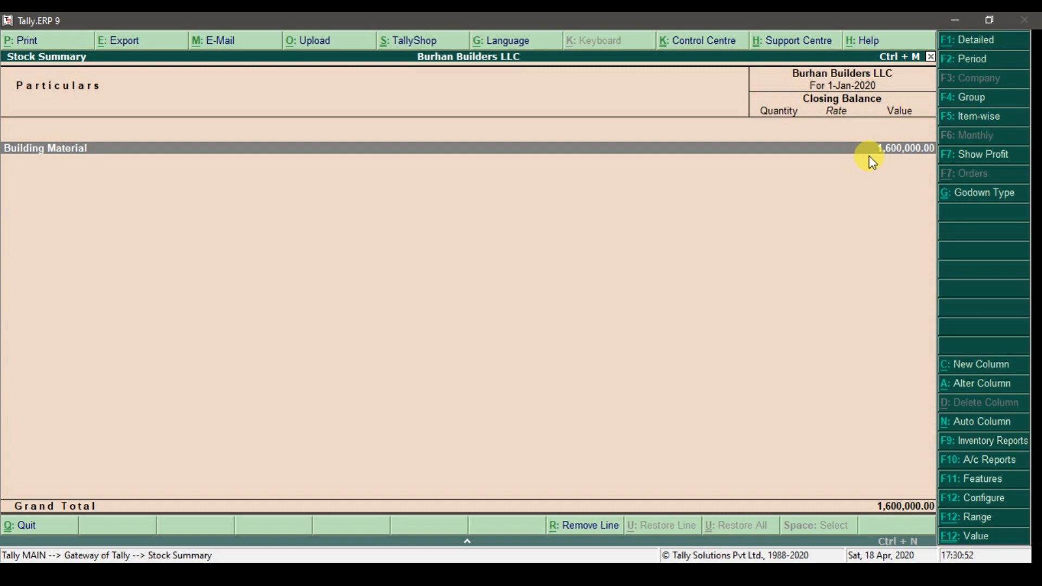
pyautogui.click(955, 44)
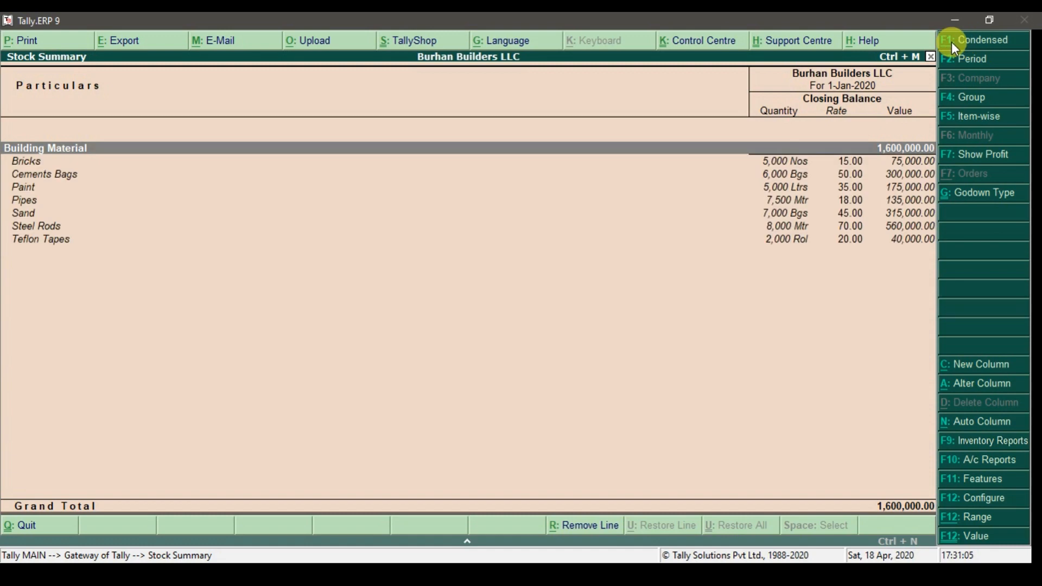